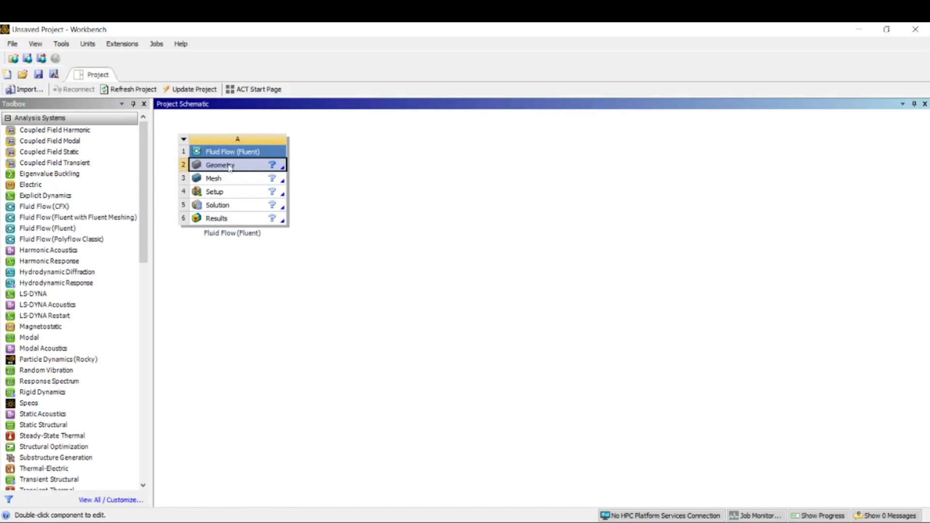
Create a new DesignModeler geometry for the Fluid Flow (Fluent) system.
{"action": "right_click", "coordinate": [230, 167]}
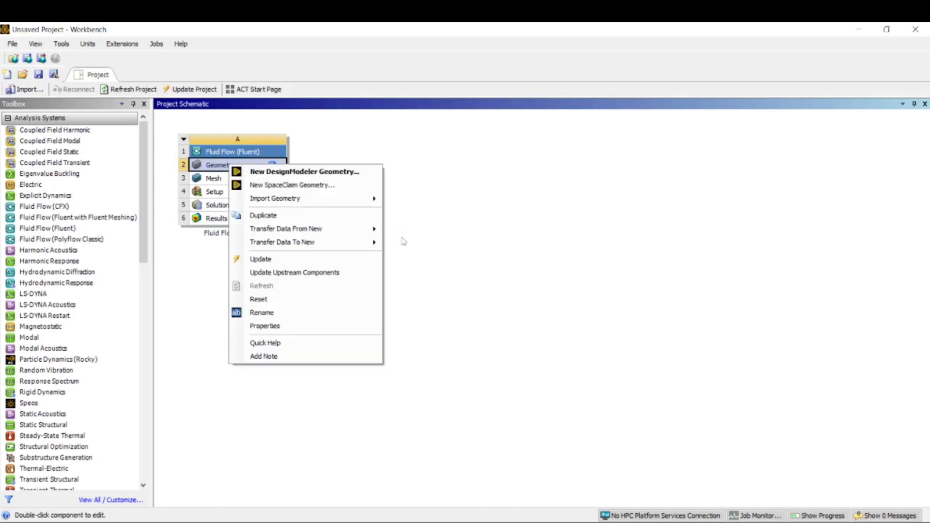
{"action": "left_click", "coordinate": [325, 173]}
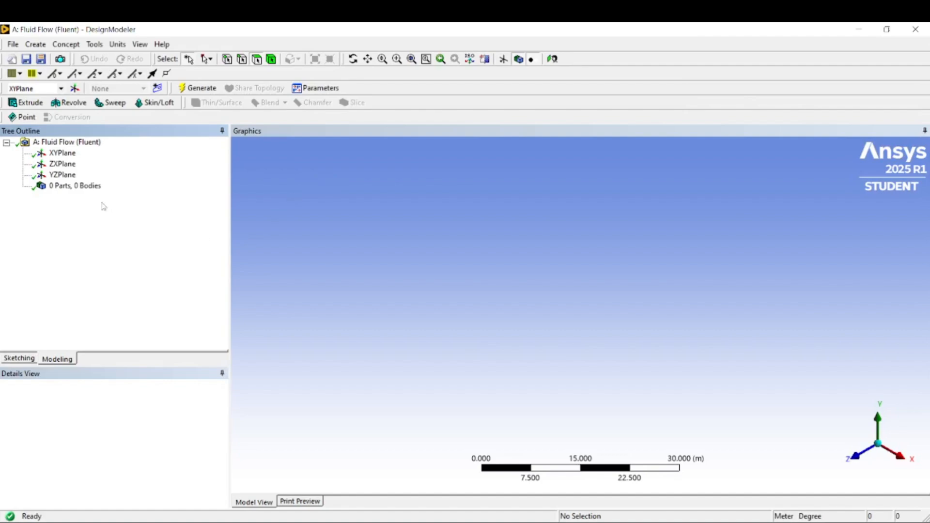
Import the external geometry file "fan type.STEP" from the Solidwork parts\fan part folder on drive F and generate it.
{"action": "left_click", "coordinate": [13, 44]}
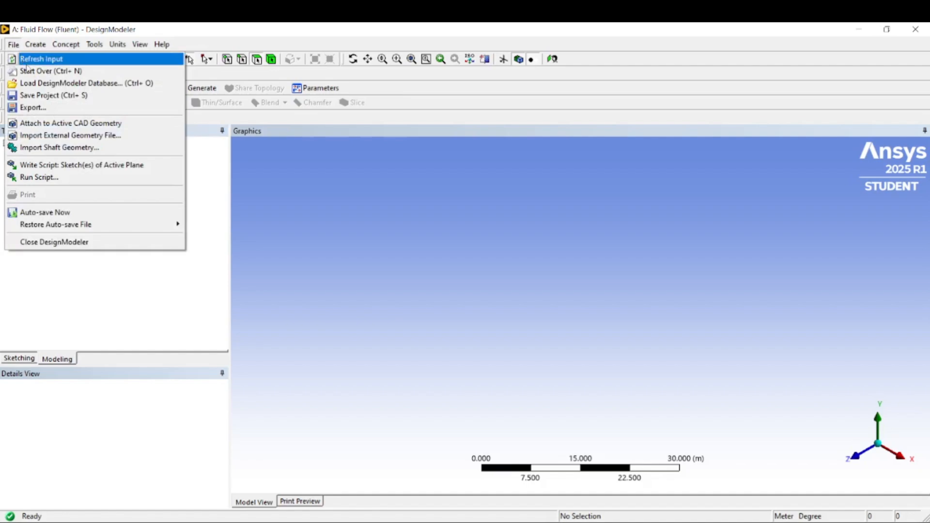
{"action": "left_click", "coordinate": [49, 135]}
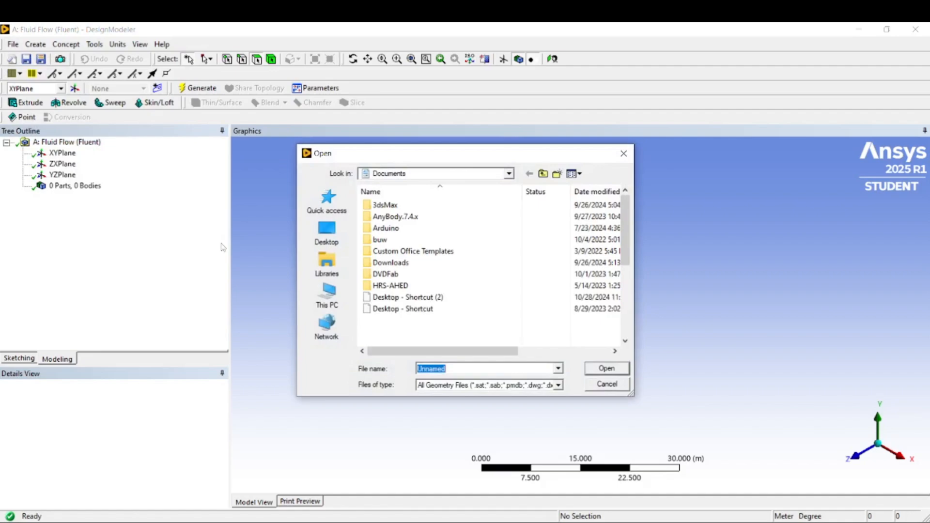
{"action": "left_click", "coordinate": [327, 296]}
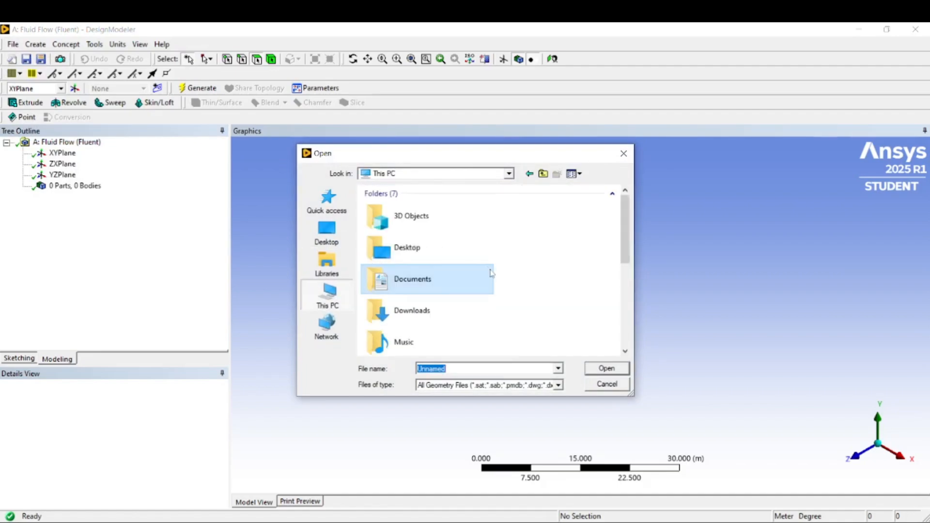
{"action": "scroll", "coordinate": [491, 273], "scroll_direction": "down", "scroll_amount": 5}
{"action": "double_click", "coordinate": [446, 304]}
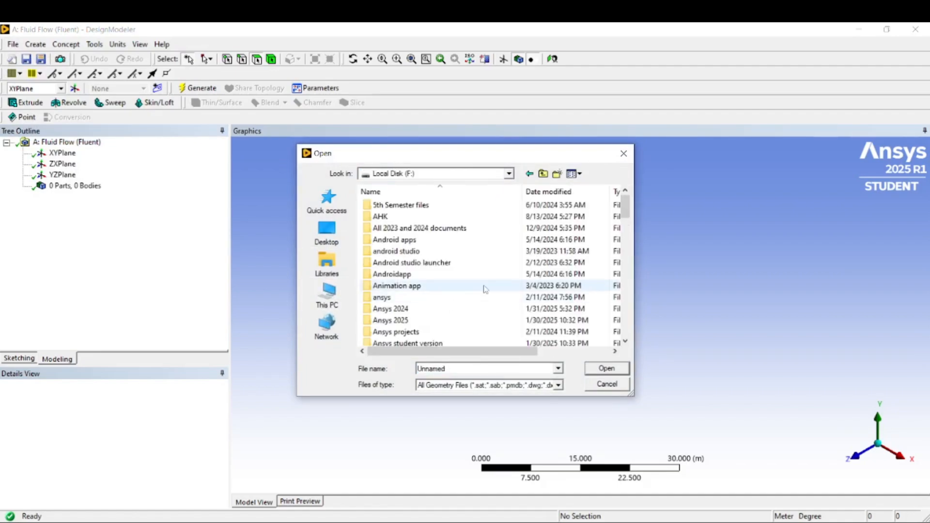
{"action": "scroll", "coordinate": [486, 289], "scroll_direction": "down", "scroll_amount": 12}
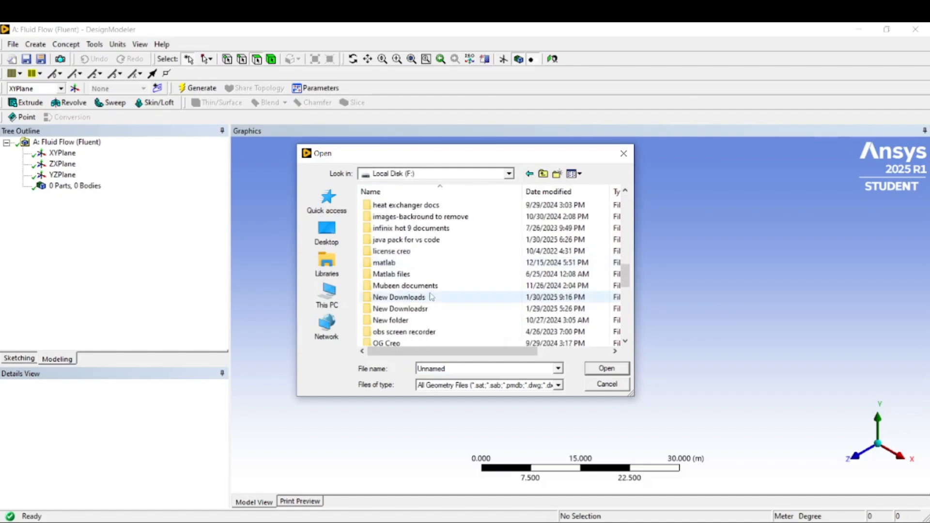
{"action": "scroll", "coordinate": [423, 299], "scroll_direction": "down", "scroll_amount": 4}
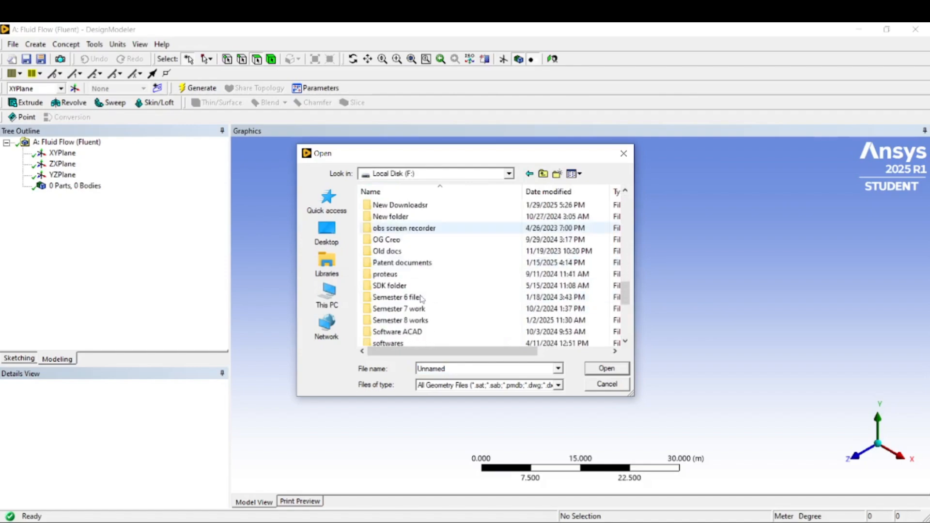
{"action": "double_click", "coordinate": [402, 320]}
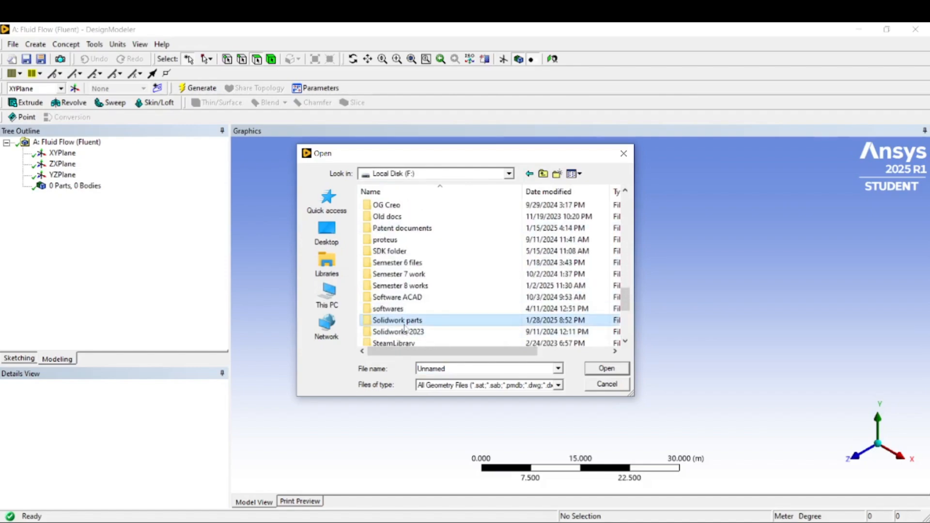
{"action": "scroll", "coordinate": [400, 295], "scroll_direction": "down", "scroll_amount": 1}
{"action": "scroll", "coordinate": [400, 281], "scroll_direction": "up", "scroll_amount": 1}
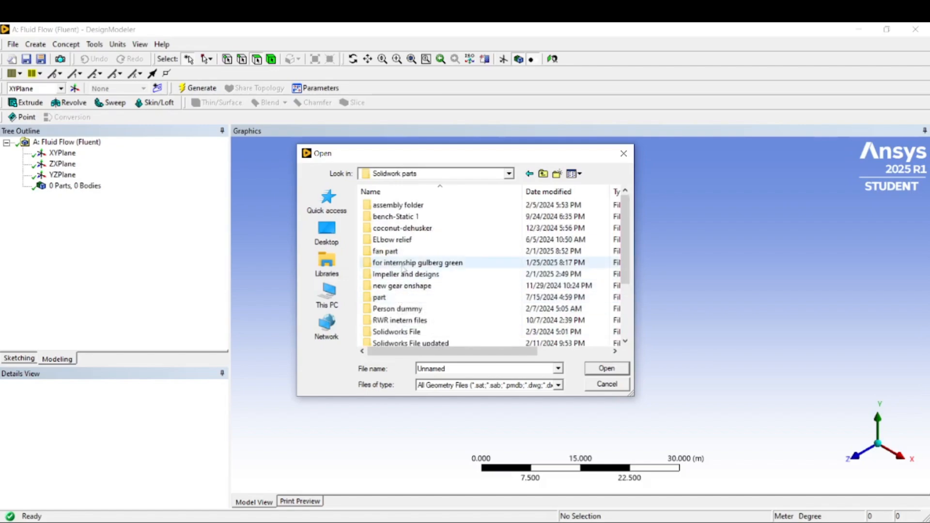
{"action": "double_click", "coordinate": [400, 255]}
{"action": "left_click", "coordinate": [390, 216]}
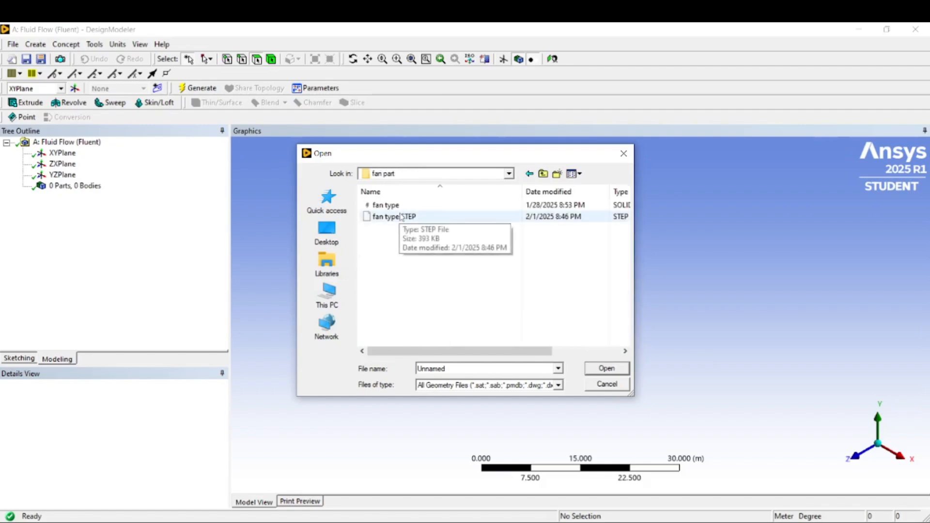
{"action": "left_click", "coordinate": [601, 370]}
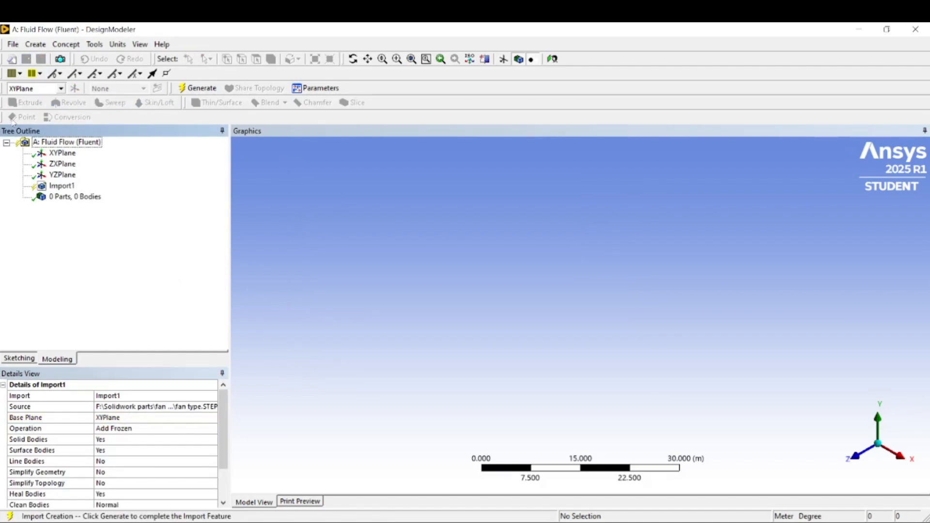
{"action": "left_click", "coordinate": [198, 89]}
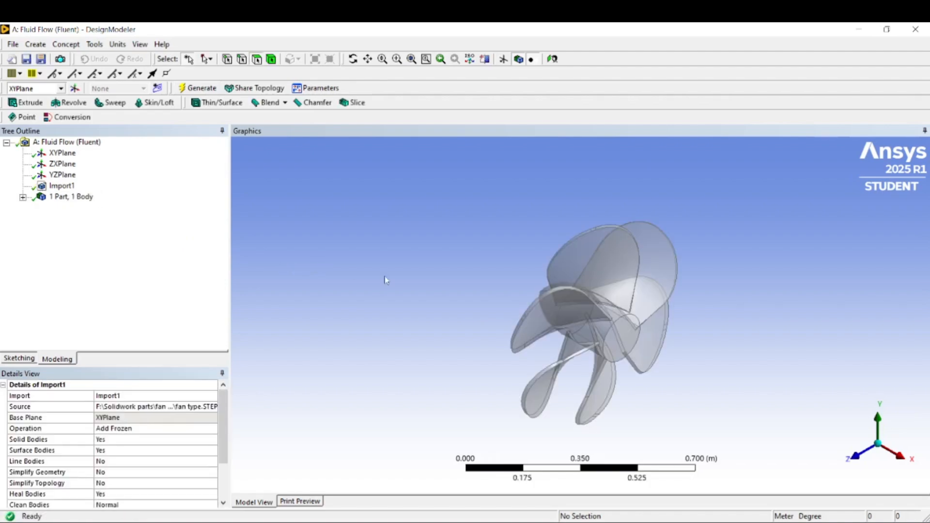
{"action": "middle_click_drag", "start_coordinate": [386, 280], "coordinate": [502, 303]}
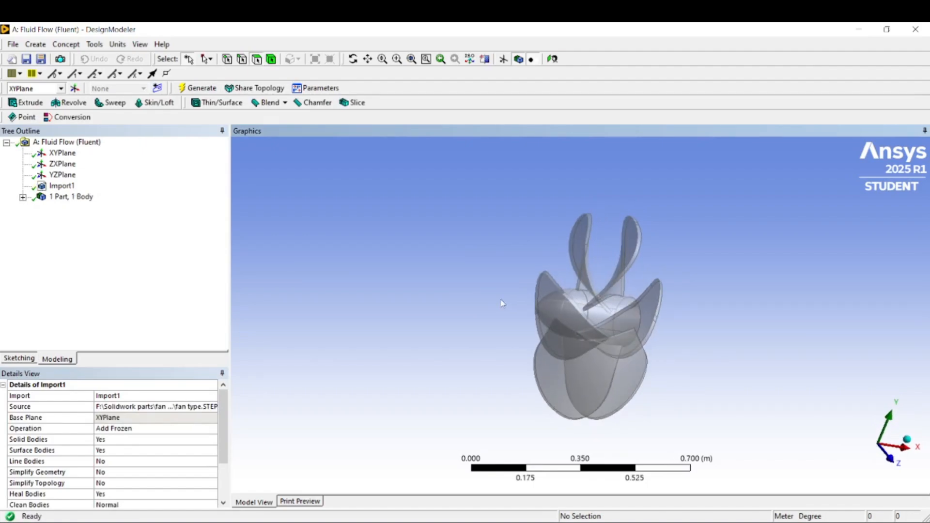
{"action": "scroll", "coordinate": [358, 282], "scroll_direction": "up", "scroll_amount": 4}
{"action": "scroll", "coordinate": [501, 279], "scroll_direction": "down", "scroll_amount": 4}
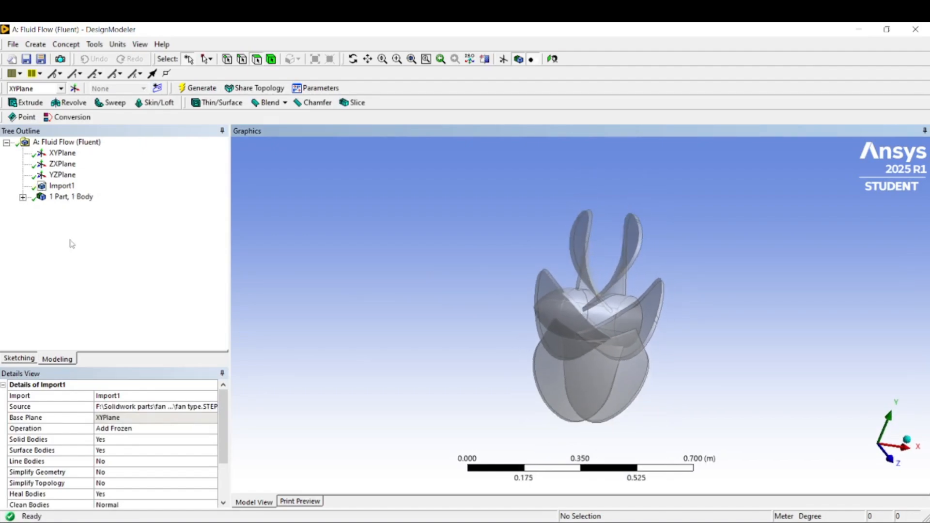
{"action": "left_click", "coordinate": [23, 198]}
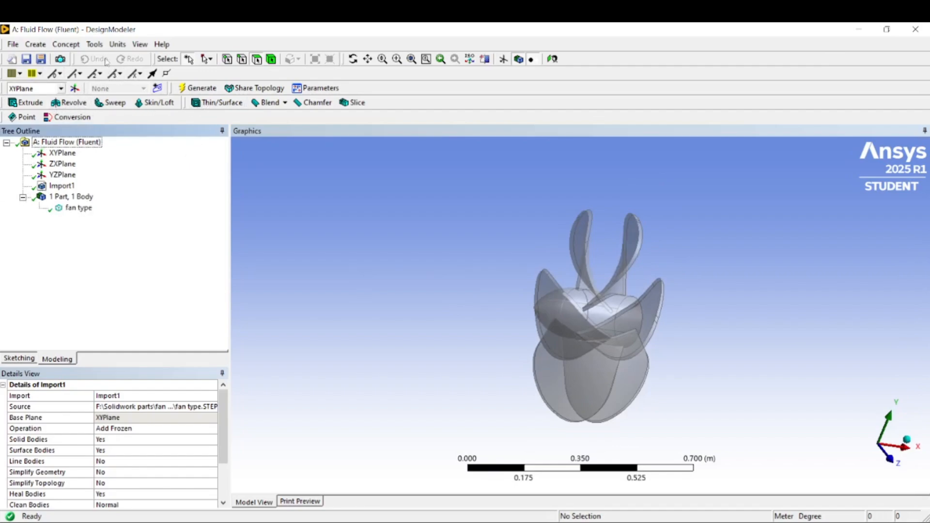
{"action": "left_click", "coordinate": [94, 45]}
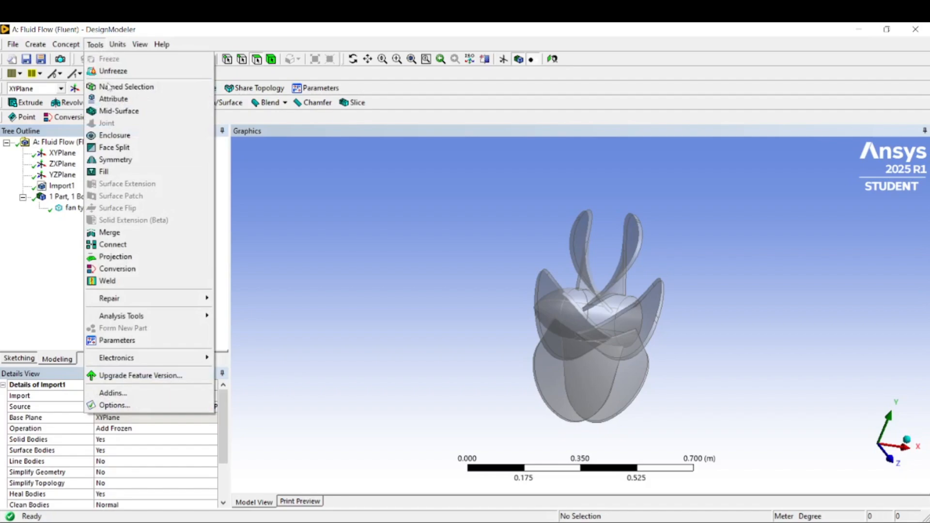
{"action": "left_click", "coordinate": [113, 137]}
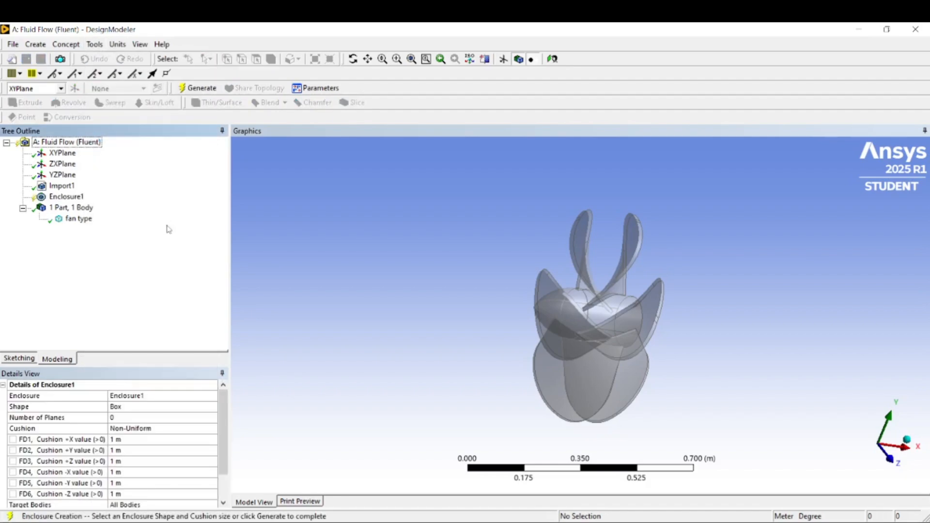
{"action": "right_click", "coordinate": [62, 198]}
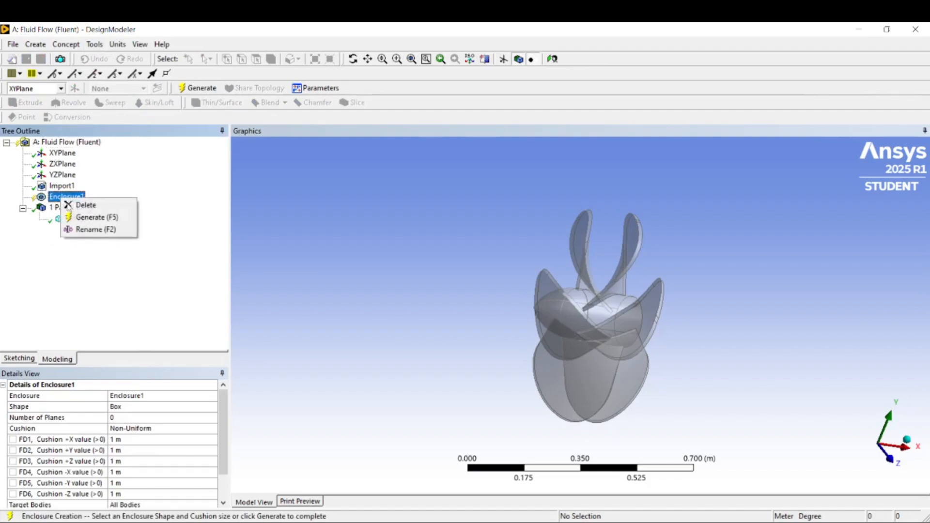
{"action": "left_click", "coordinate": [74, 203]}
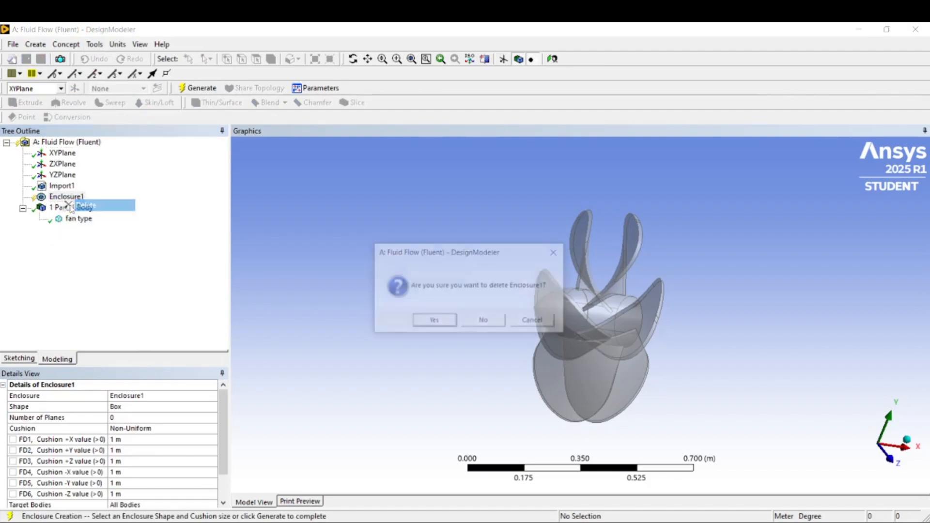
{"action": "left_click", "coordinate": [447, 322]}
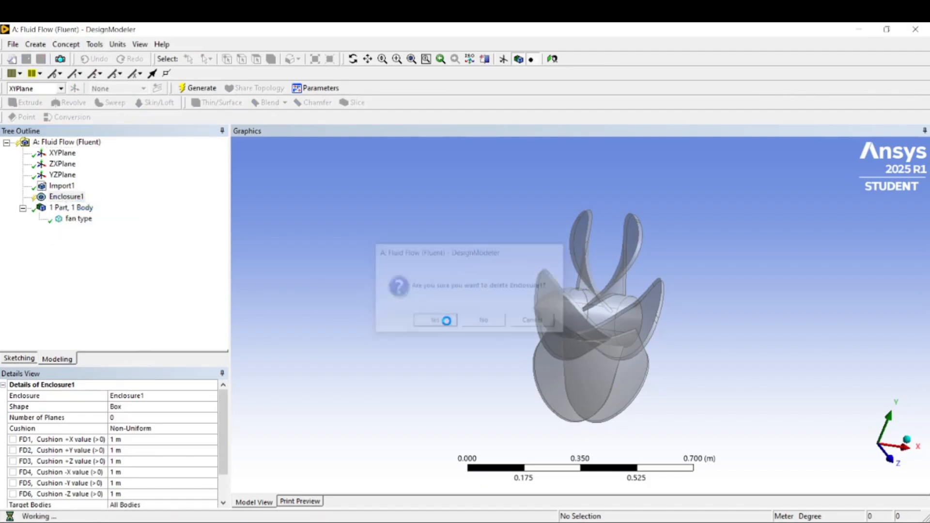
Set the length unit to millimetres and add an enclosure named Enclosure1.
{"action": "left_click", "coordinate": [118, 44]}
{"action": "left_click", "coordinate": [140, 83]}
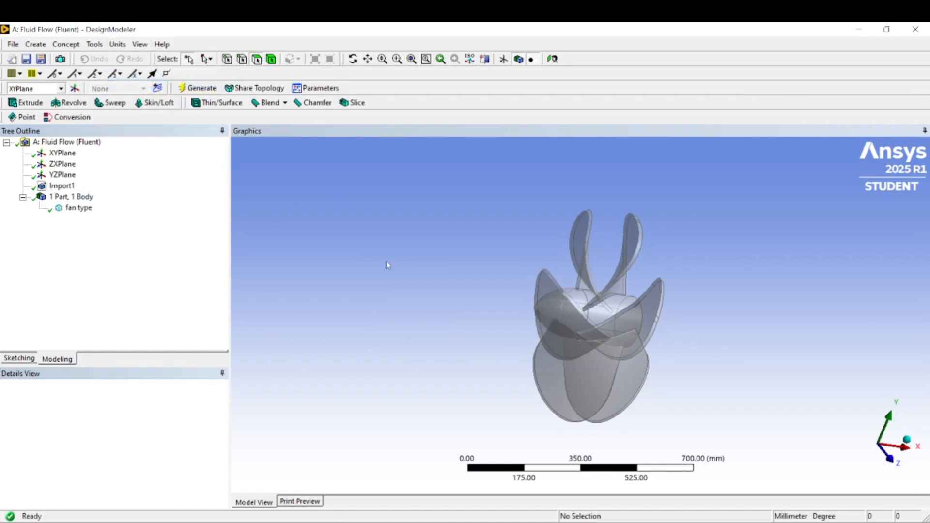
{"action": "left_click", "coordinate": [95, 44]}
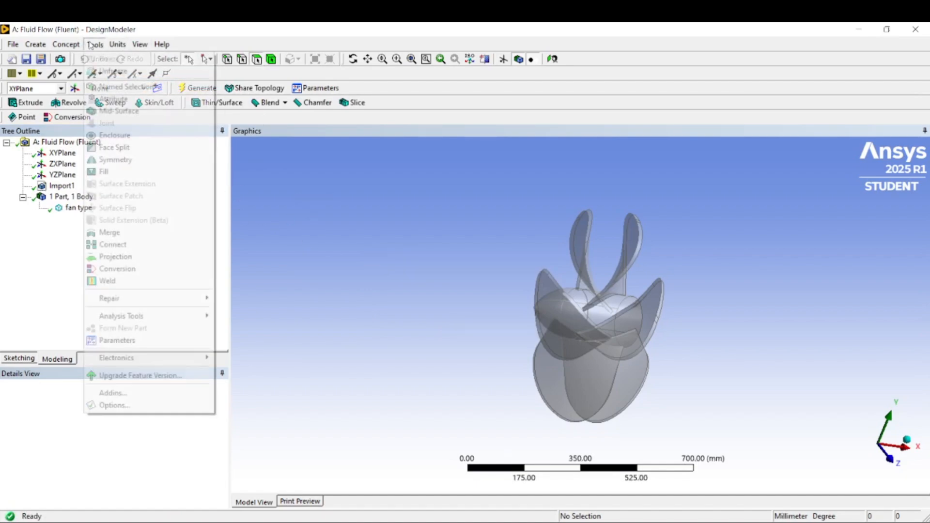
{"action": "left_click", "coordinate": [115, 136]}
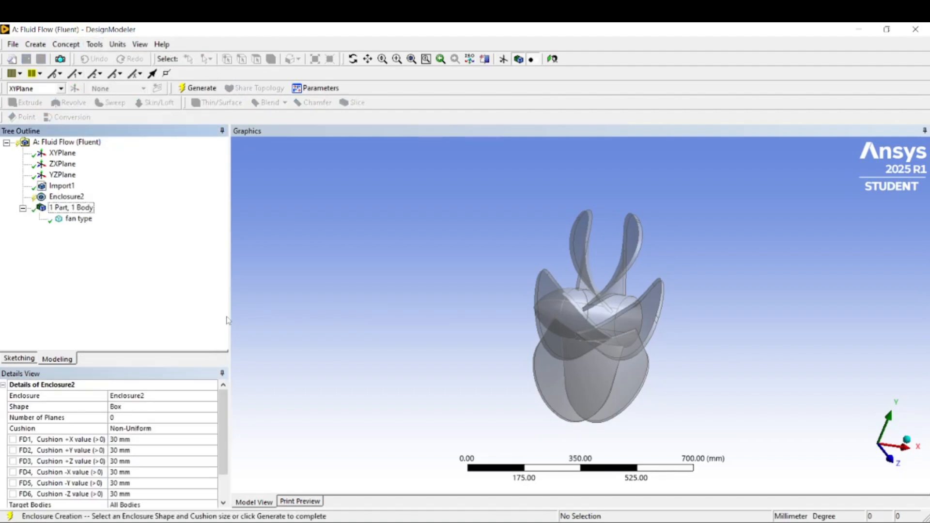
{"action": "left_click", "coordinate": [163, 409]}
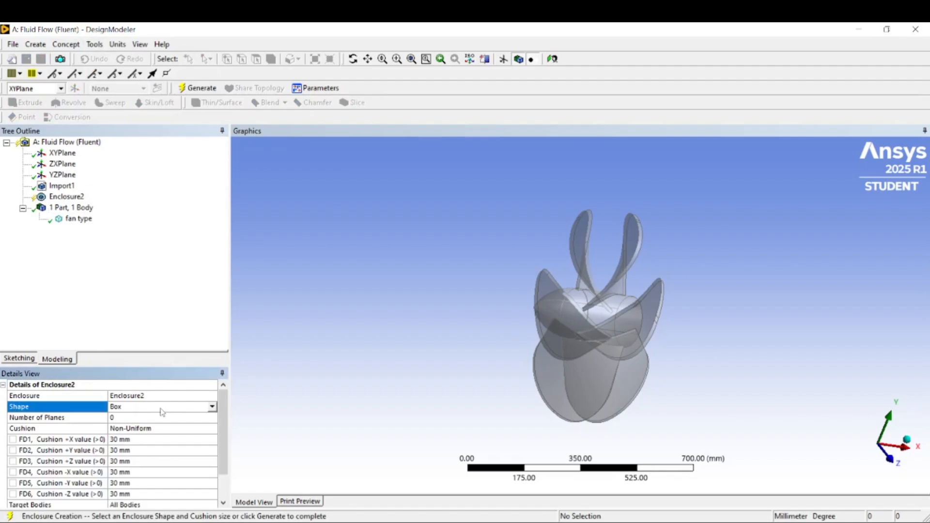
{"action": "left_click", "coordinate": [170, 395]}
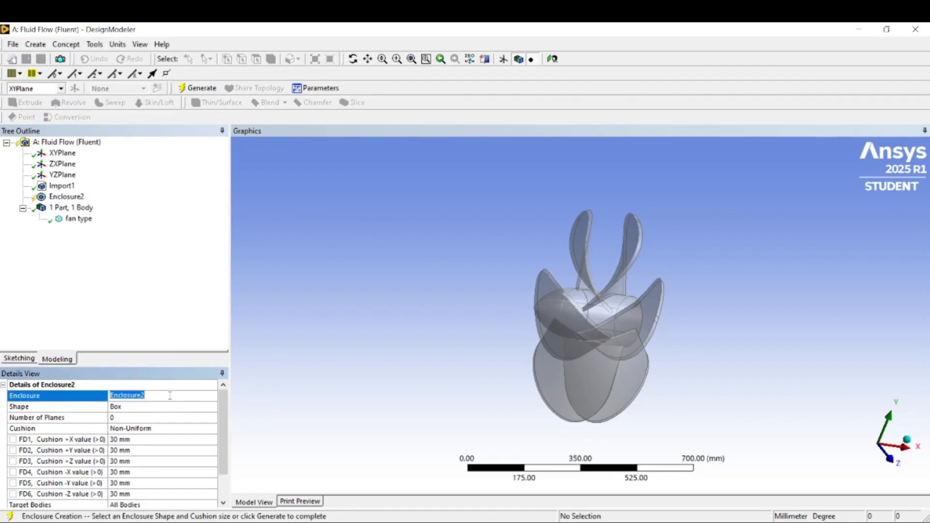
{"action": "left_click", "coordinate": [170, 396]}
{"action": "key", "text": "Return"}
Set the enclosure's shape to Cylinder with its alignment along the X-Axis.
{"action": "left_click", "coordinate": [159, 411]}
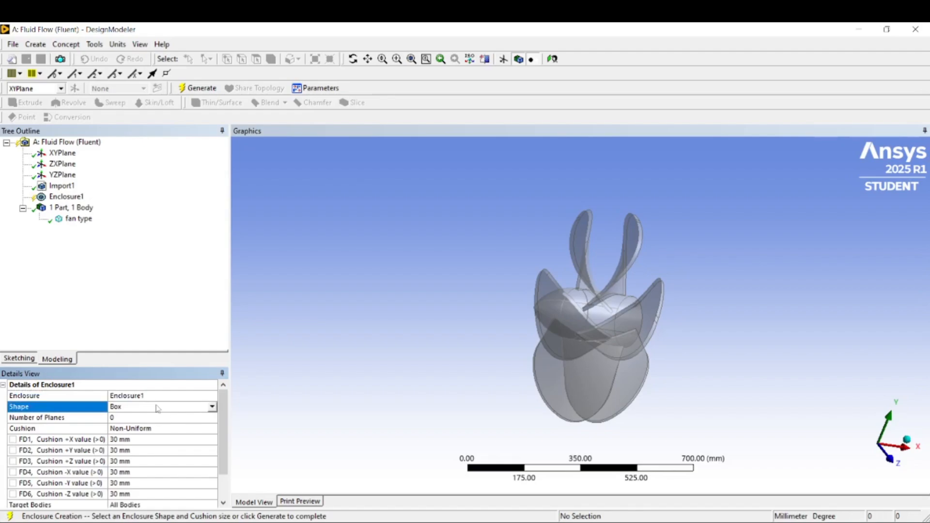
{"action": "left_click", "coordinate": [212, 407]}
{"action": "left_click", "coordinate": [170, 426]}
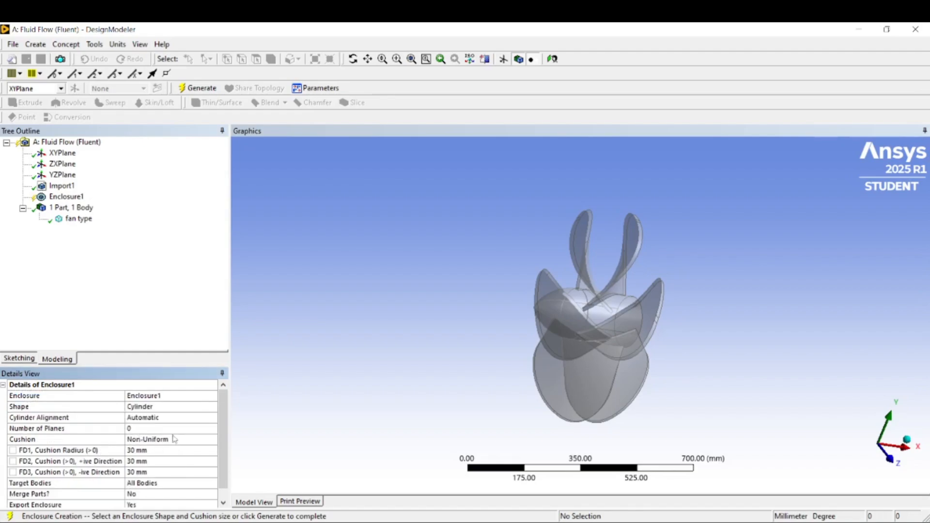
{"action": "left_click", "coordinate": [179, 420]}
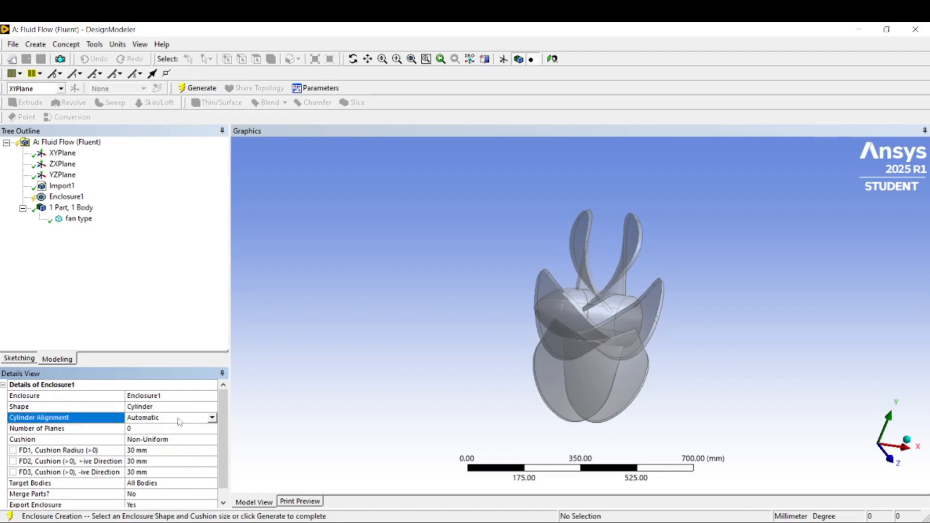
{"action": "left_click", "coordinate": [213, 418]}
{"action": "left_click", "coordinate": [187, 435]}
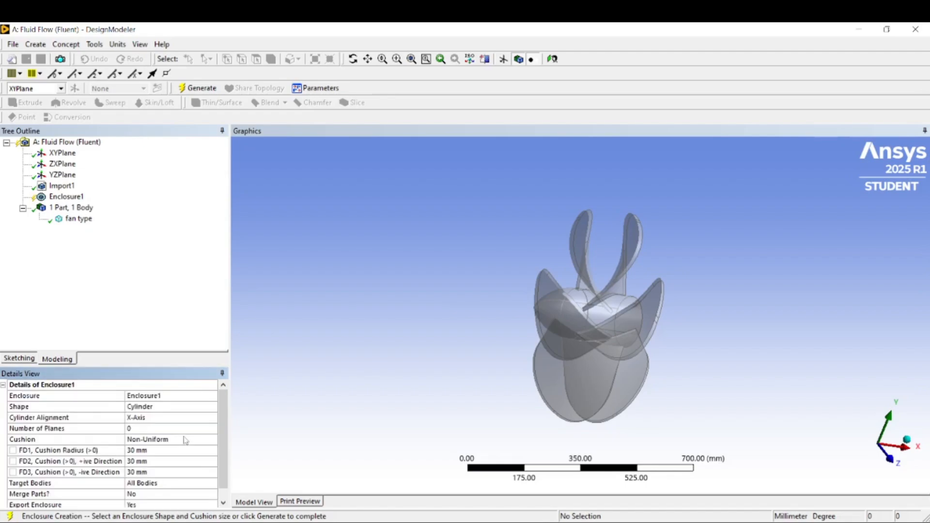
Set the enclosure's cushion to 20 mm in both the positive and negative directions and generate the enclosure.
{"action": "left_click", "coordinate": [157, 451]}
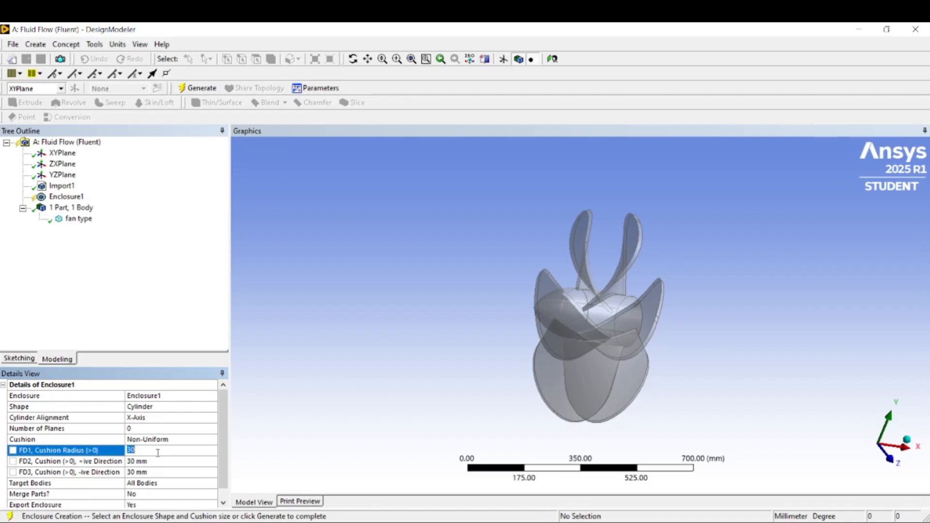
{"action": "left_click", "coordinate": [161, 462]}
{"action": "type", "text": "20"}
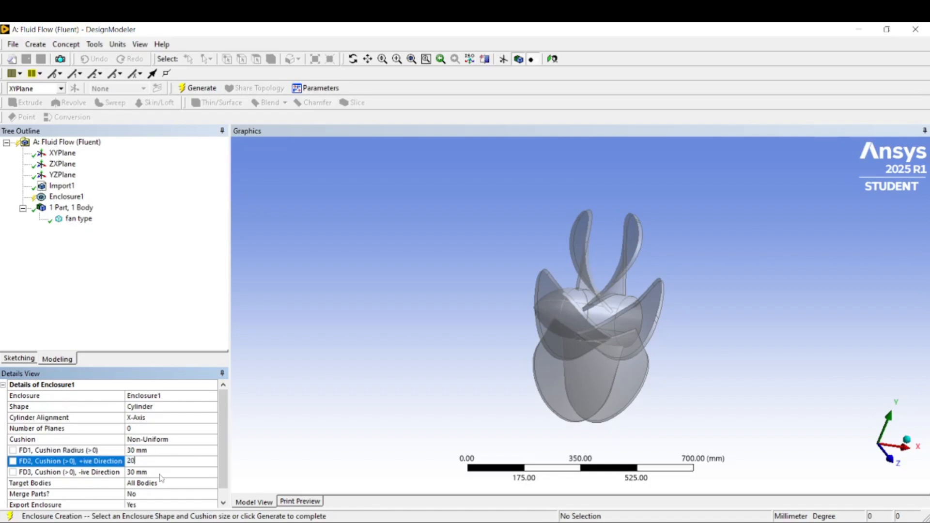
{"action": "left_click", "coordinate": [159, 471]}
{"action": "type", "text": "20"}
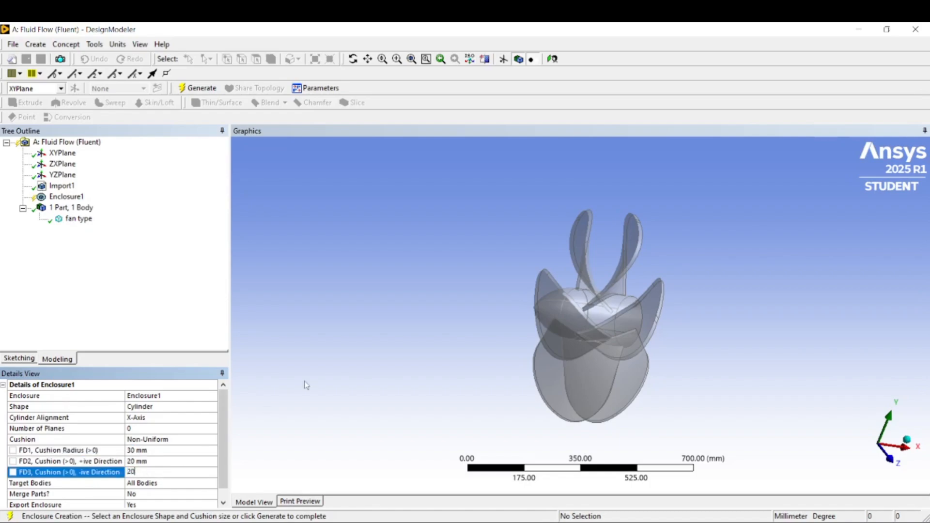
{"action": "left_click", "coordinate": [308, 384]}
{"action": "left_click", "coordinate": [197, 88]}
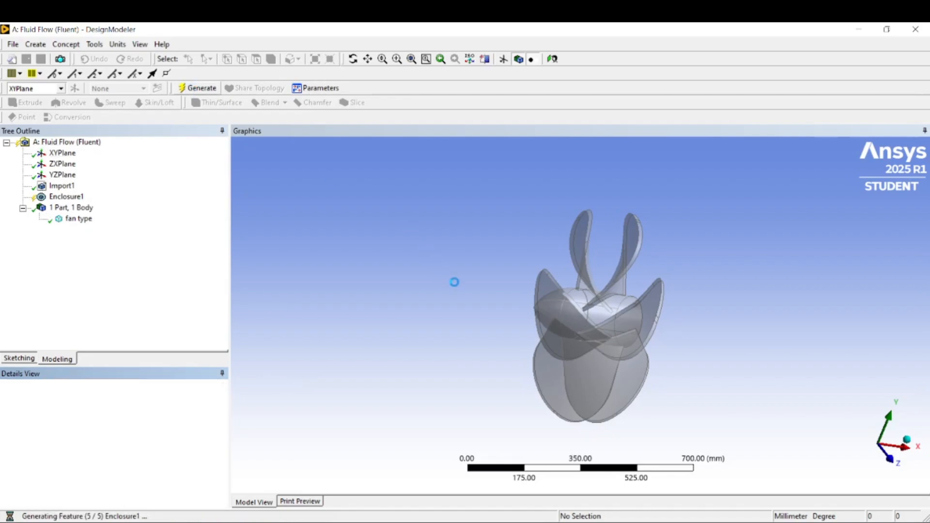
{"action": "middle_click_drag", "start_coordinate": [490, 293], "coordinate": [420, 312]}
{"action": "scroll", "coordinate": [422, 313], "scroll_direction": "up", "scroll_amount": 2}
{"action": "scroll", "coordinate": [422, 313], "scroll_direction": "down", "scroll_amount": 1}
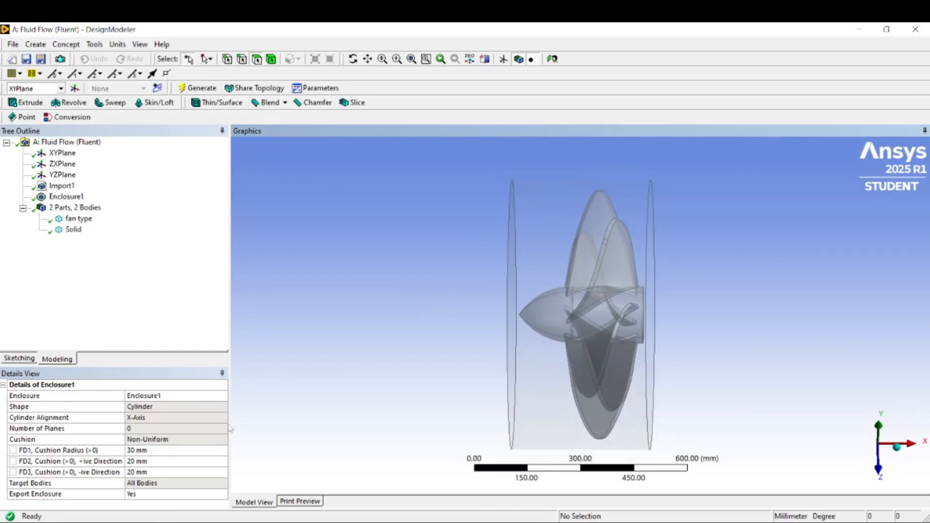
Set Enclosure1's cushion radius to 20 mm and its positive and negative direction cushions to 10 mm, and regenerate it.
{"action": "left_click", "coordinate": [212, 451]}
{"action": "type", "text": "2"}
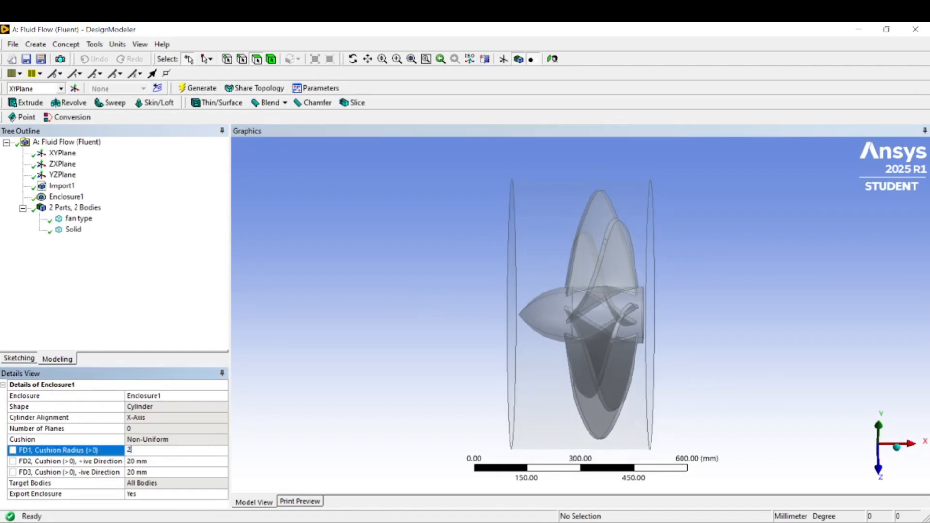
{"action": "type", "text": "0"}
{"action": "left_click", "coordinate": [184, 461]}
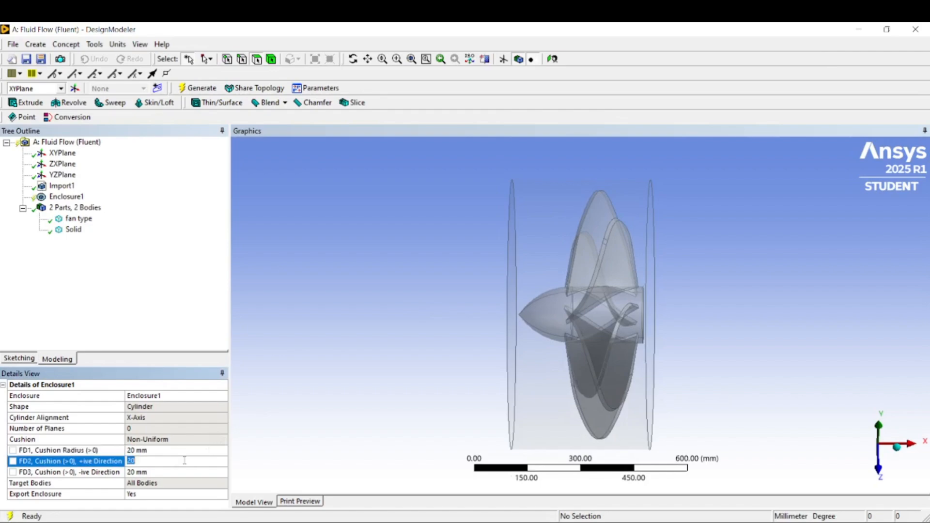
{"action": "type", "text": "10"}
{"action": "left_click", "coordinate": [170, 473]}
{"action": "type", "text": "1"}
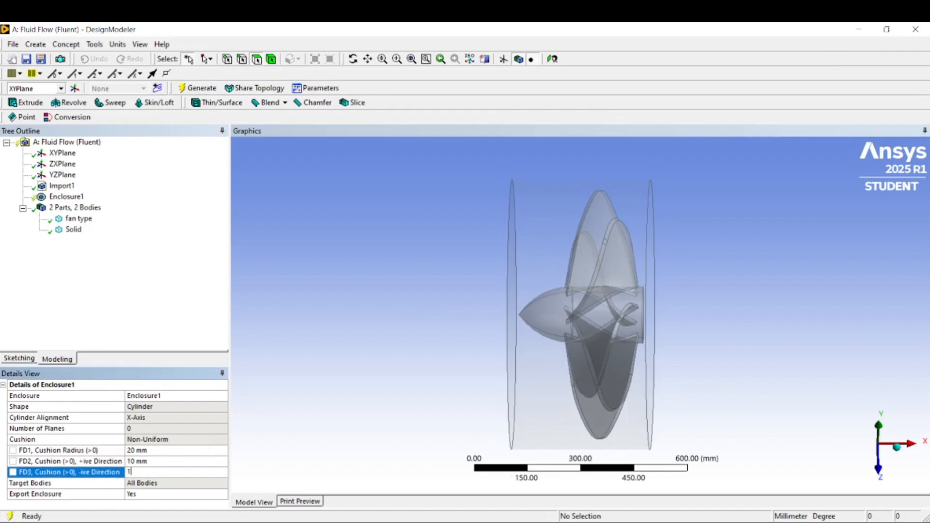
{"action": "type", "text": "0"}
{"action": "key", "text": "Return"}
{"action": "left_click", "coordinate": [197, 87]}
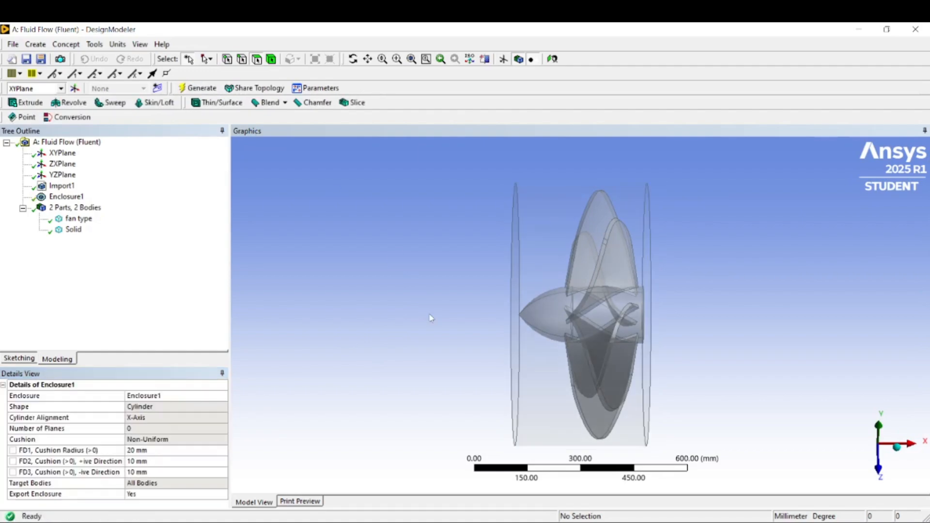
Examine the fit of the cylindrical enclosure around the fan from several angles.
{"action": "middle_click_drag", "start_coordinate": [441, 311], "coordinate": [424, 355]}
{"action": "scroll", "coordinate": [424, 335], "scroll_direction": "up", "scroll_amount": 4}
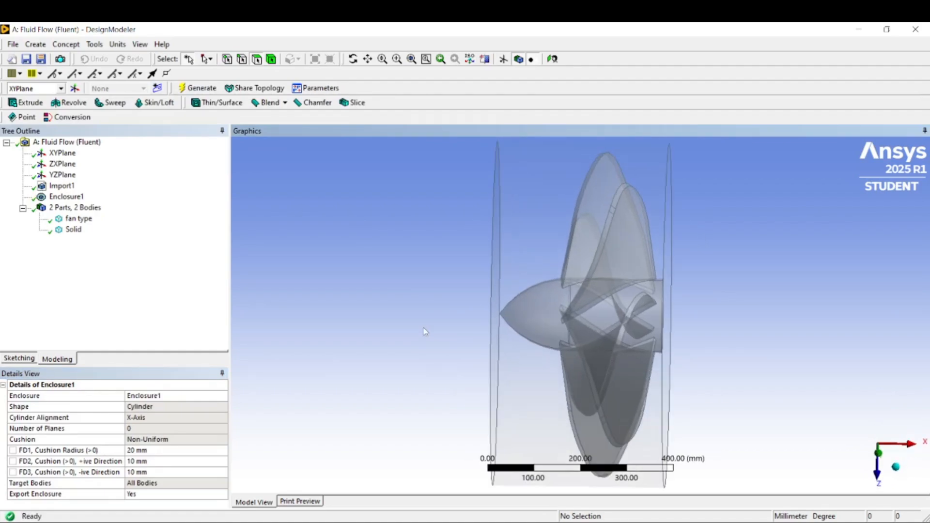
{"action": "scroll", "coordinate": [430, 319], "scroll_direction": "down", "scroll_amount": 5}
{"action": "scroll", "coordinate": [546, 321], "scroll_direction": "down", "scroll_amount": 2}
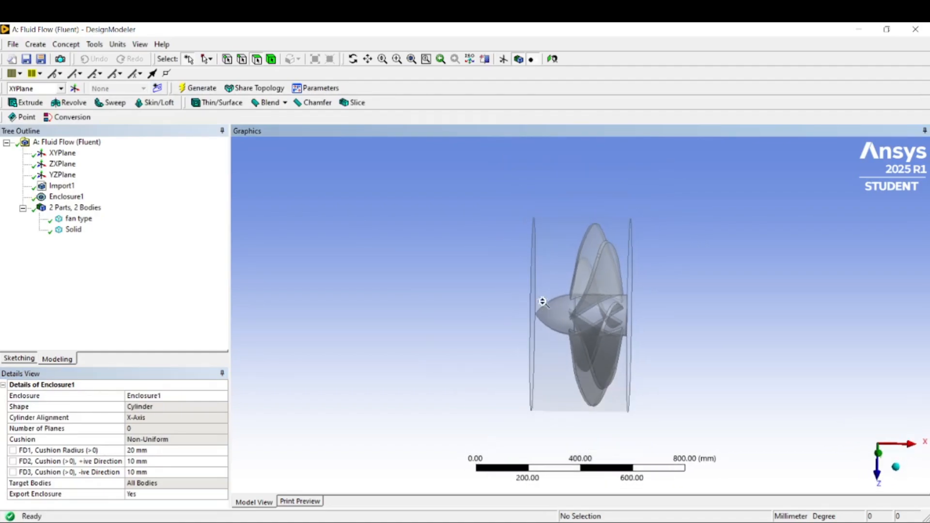
{"action": "middle_click_drag", "start_coordinate": [557, 315], "coordinate": [540, 218]}
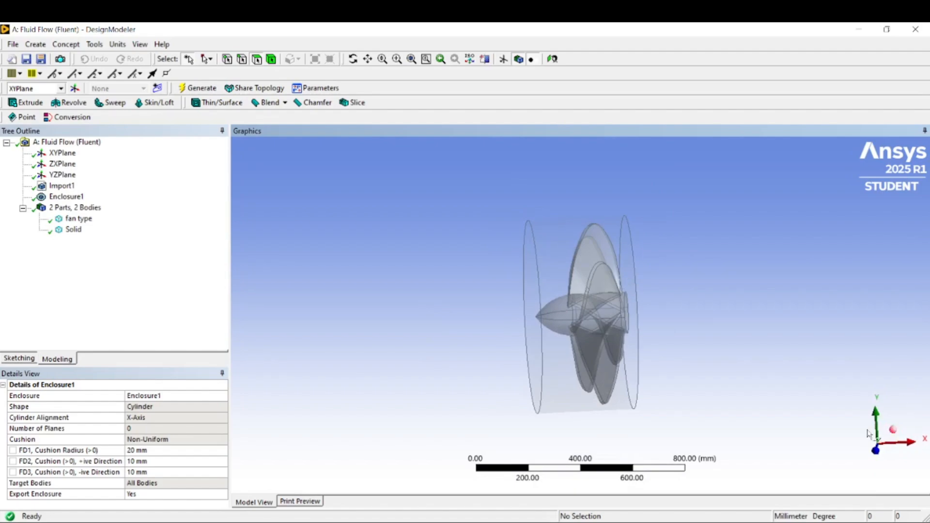
{"action": "left_click", "coordinate": [893, 429]}
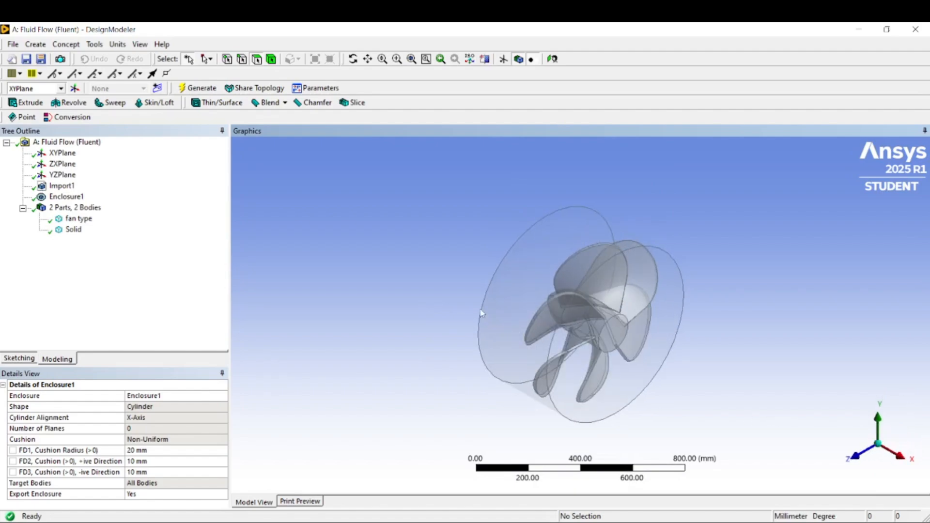
{"action": "middle_click_drag", "start_coordinate": [485, 315], "coordinate": [645, 384]}
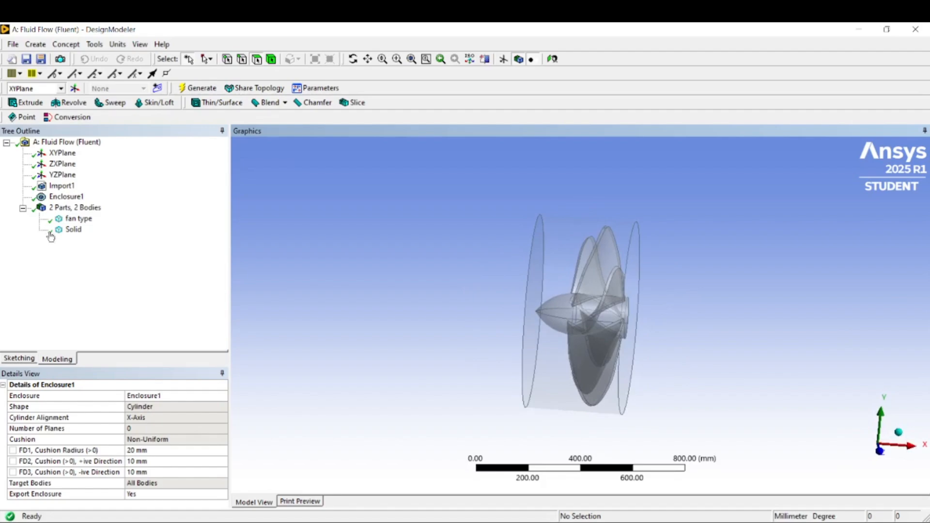
Add a second enclosure and name it Enclosure2.
{"action": "left_click", "coordinate": [95, 45]}
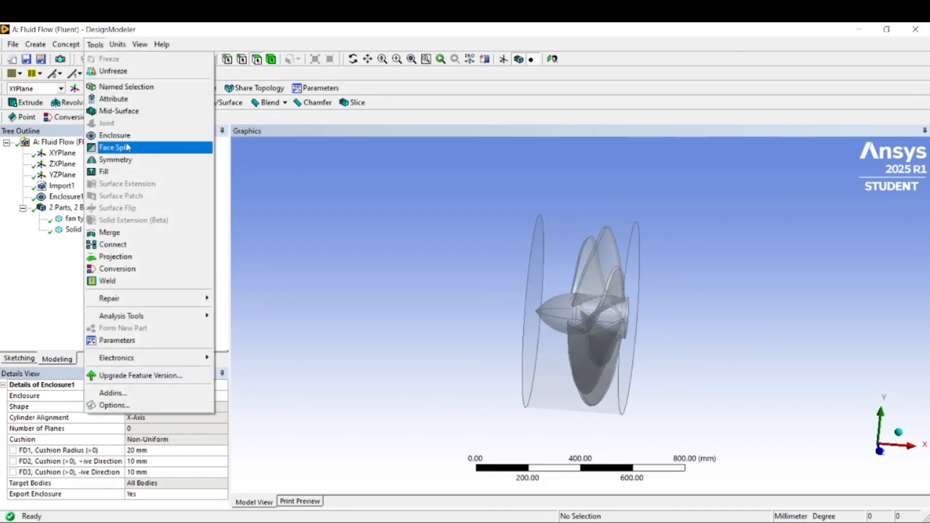
{"action": "left_click", "coordinate": [124, 137]}
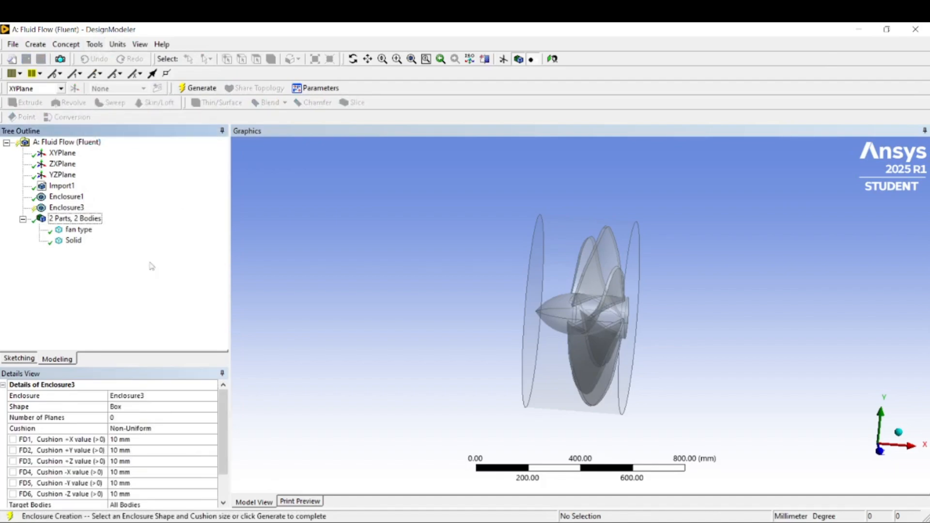
{"action": "left_click", "coordinate": [170, 396]}
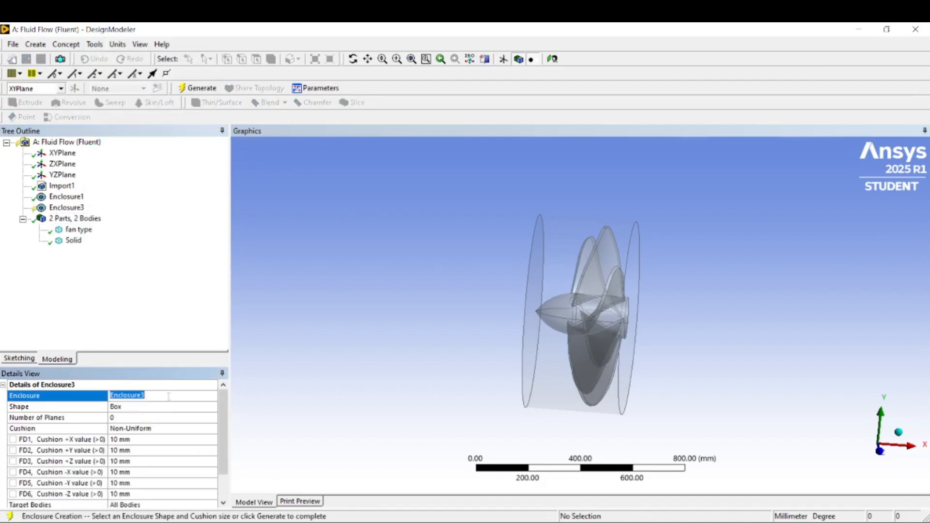
{"action": "key", "text": "End"}
{"action": "key", "text": "BackSpace"}
{"action": "key", "text": "Return"}
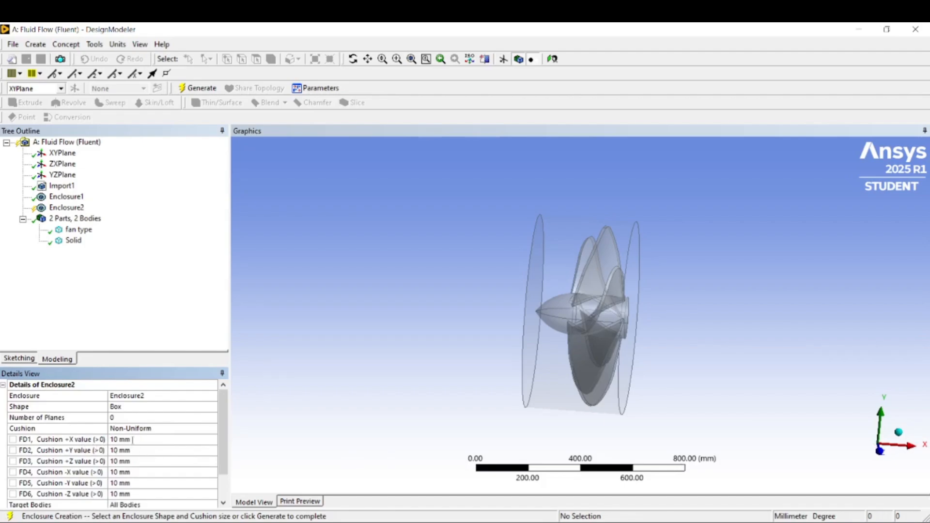
Set Enclosure2's cushion to 50 mm in +X and 800 mm in -X and generate the box.
{"action": "left_click", "coordinate": [133, 439]}
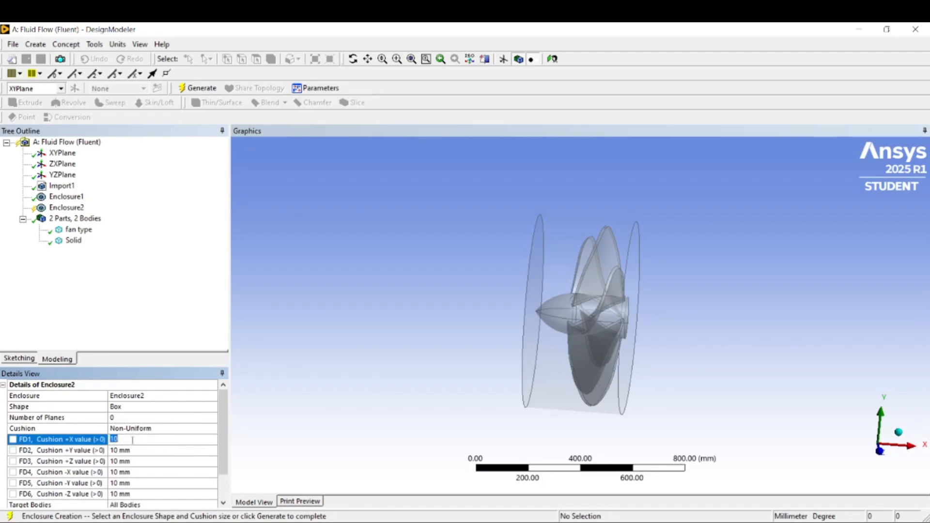
{"action": "type", "text": "5"}
{"action": "left_click", "coordinate": [133, 473]}
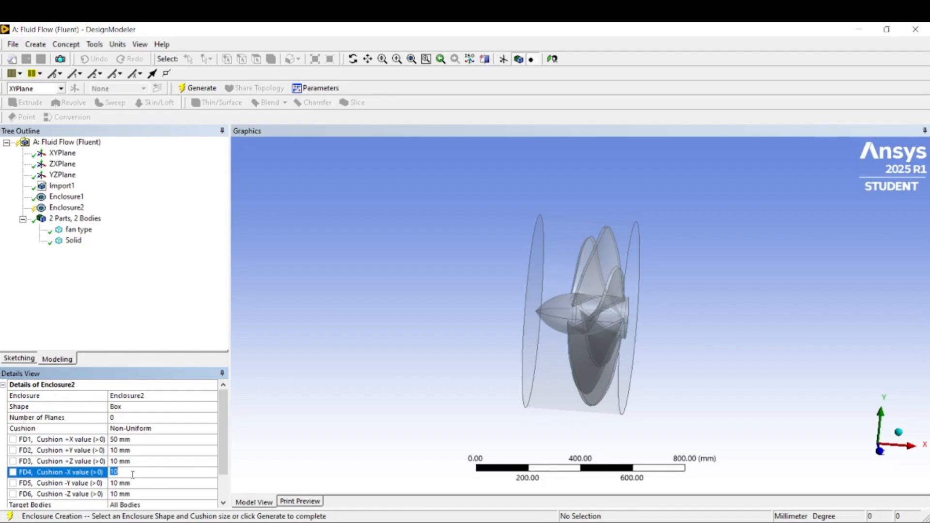
{"action": "type", "text": "800"}
{"action": "key", "text": "Return"}
{"action": "left_click", "coordinate": [198, 87]}
{"action": "mouse_move", "coordinate": [457, 291]}
{"action": "middle_mouse_down"}
{"action": "mouse_move", "coordinate": [407, 270]}
{"action": "mouse_move", "coordinate": [454, 283]}
{"action": "mouse_move", "coordinate": [437, 289]}
{"action": "mouse_move", "coordinate": [442, 296]}
{"action": "middle_mouse_up"}
Set Enclosure2's cushion to 800 mm in the +X direction and 50 mm in the -X direction.
{"action": "left_click", "coordinate": [140, 439]}
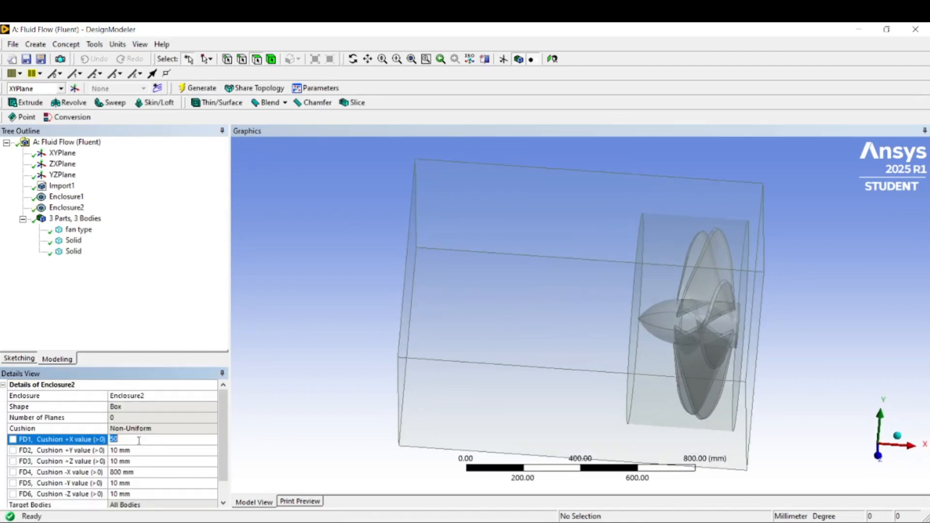
{"action": "type", "text": "800"}
{"action": "left_click", "coordinate": [124, 473]}
{"action": "type", "text": "50"}
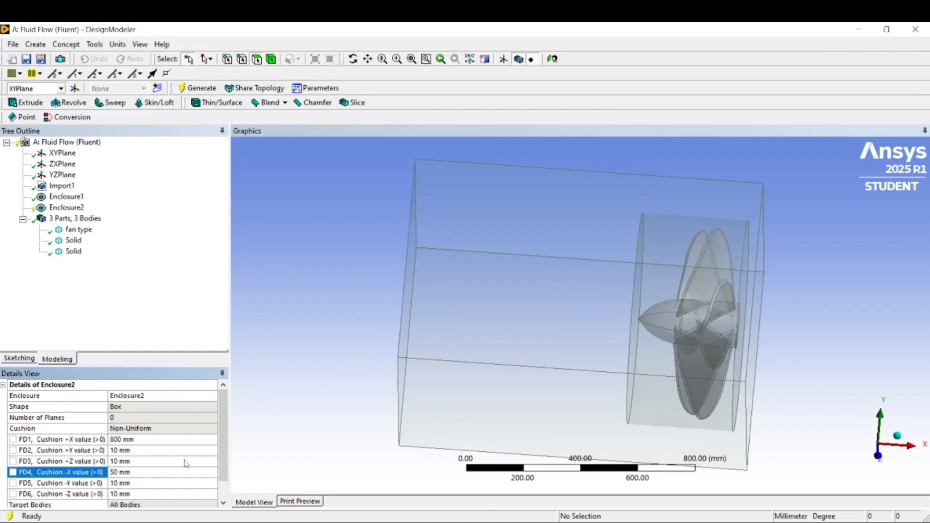
Set Enclosure2's +Y, +Z, -Y and -Z cushions to 20 mm each and regenerate the box enclosure.
{"action": "left_click", "coordinate": [114, 450]}
{"action": "type", "text": "20"}
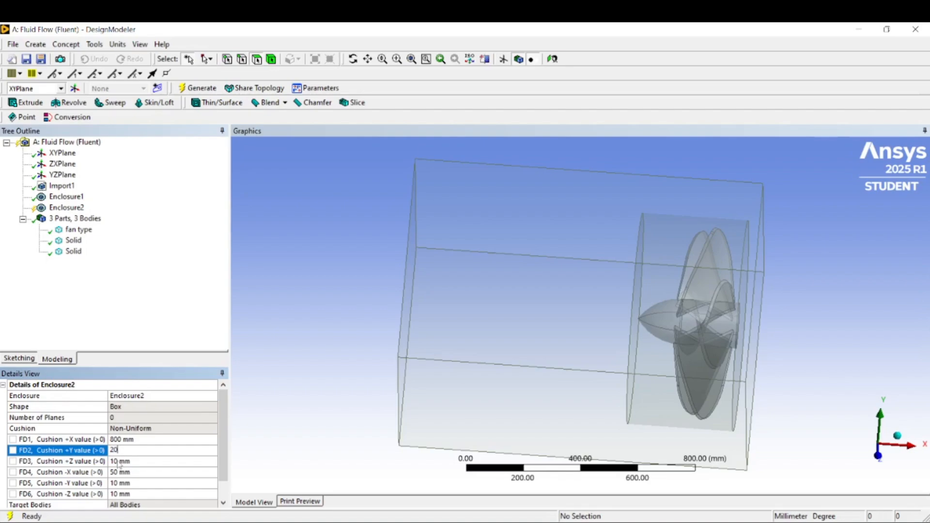
{"action": "left_click", "coordinate": [118, 461]}
{"action": "type", "text": "20"}
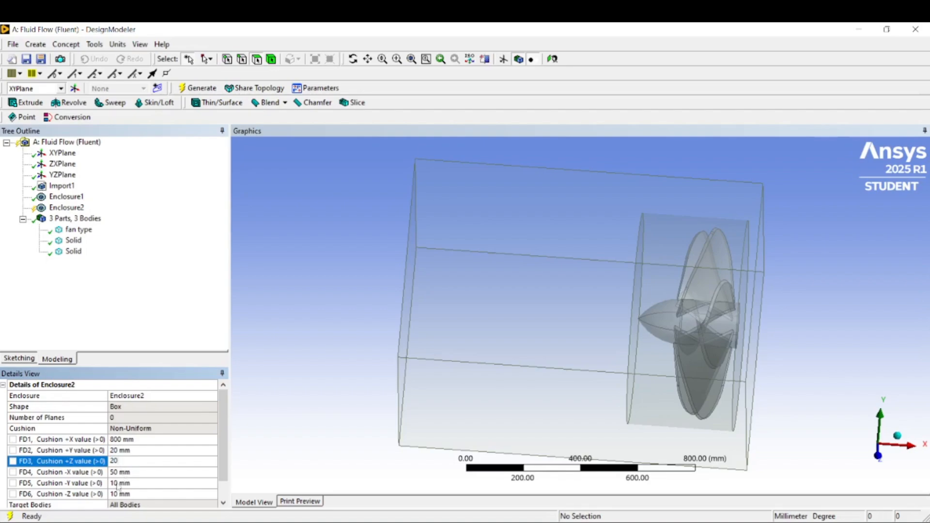
{"action": "left_click", "coordinate": [116, 483]}
{"action": "type", "text": "20"}
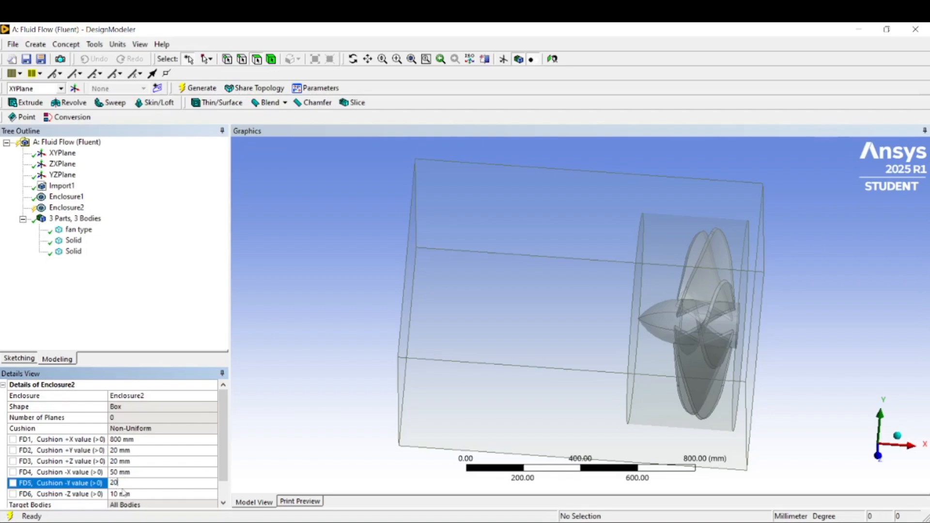
{"action": "left_click", "coordinate": [121, 494]}
{"action": "type", "text": "20"}
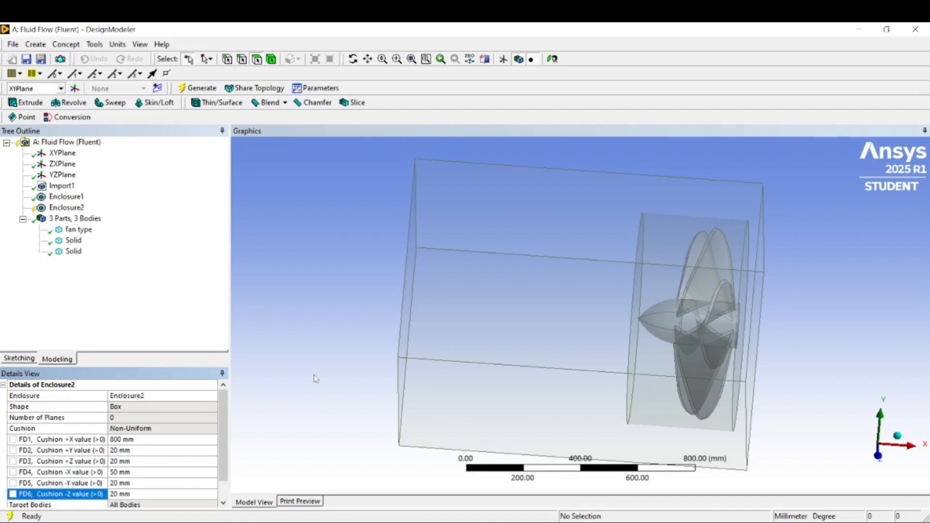
{"action": "left_click", "coordinate": [189, 89]}
Rename the cylindrical enclosure's solid body as "rotating reigon".
{"action": "middle_click_drag", "start_coordinate": [303, 236], "coordinate": [359, 278]}
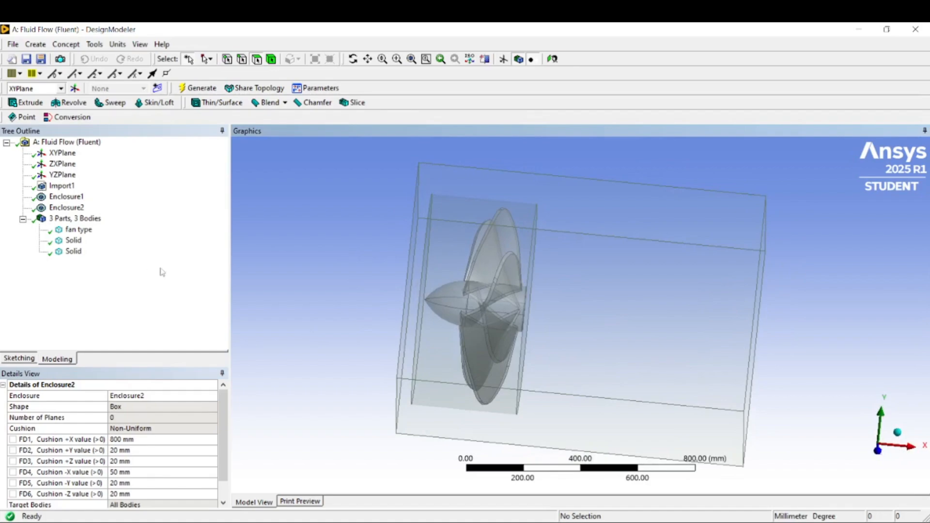
{"action": "middle_click_drag", "start_coordinate": [317, 317], "coordinate": [338, 311]}
{"action": "scroll", "coordinate": [339, 311], "scroll_direction": "up", "scroll_amount": 1}
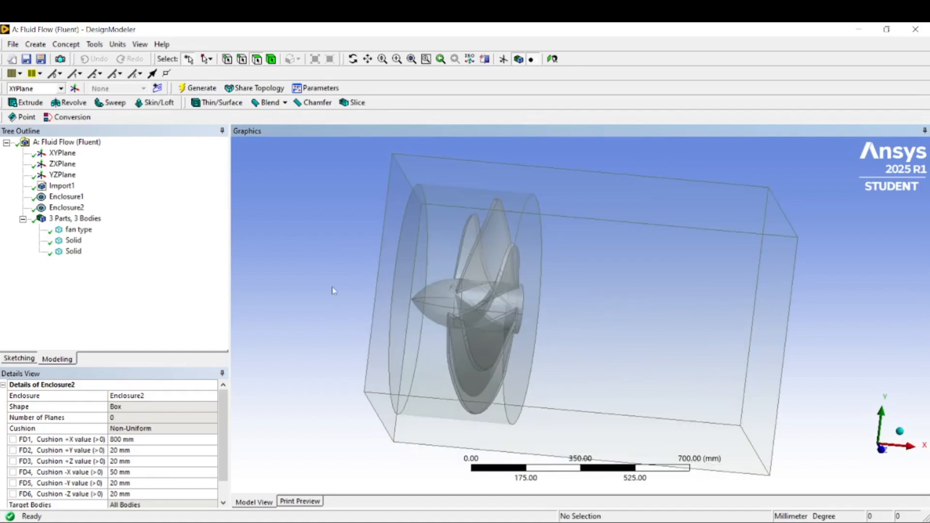
{"action": "scroll", "coordinate": [319, 292], "scroll_direction": "up", "scroll_amount": 1}
{"action": "scroll", "coordinate": [321, 292], "scroll_direction": "down", "scroll_amount": 1}
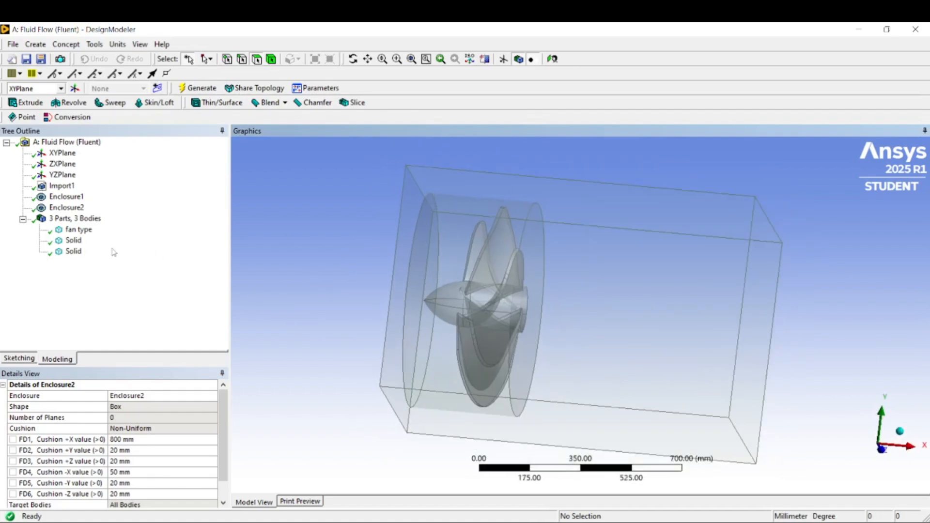
{"action": "right_click", "coordinate": [76, 242]}
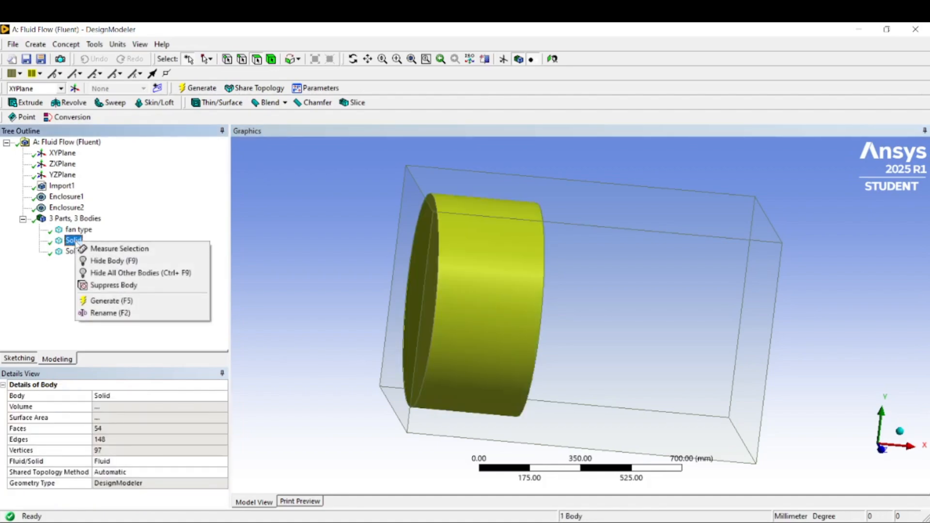
{"action": "left_click", "coordinate": [133, 315]}
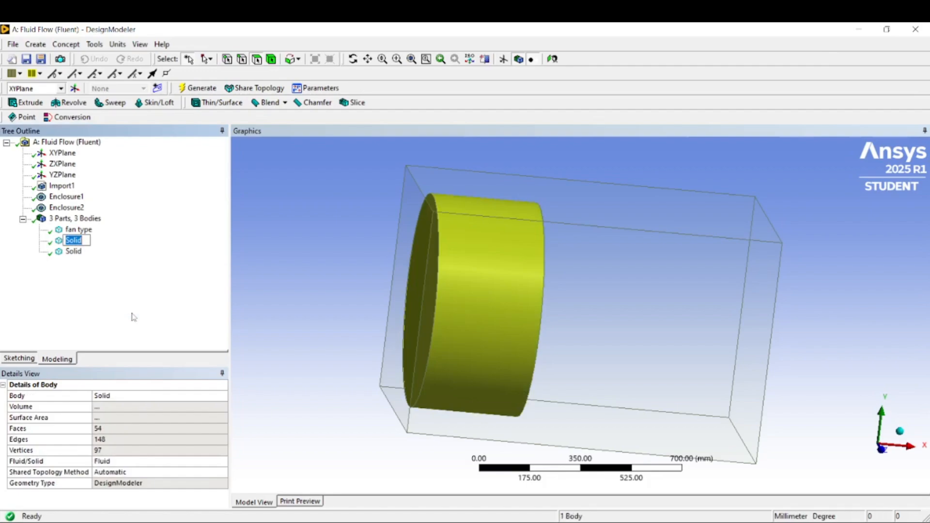
{"action": "type", "text": "fotating rei"}
{"action": "type", "text": "gon"}
{"action": "key", "text": "Return"}
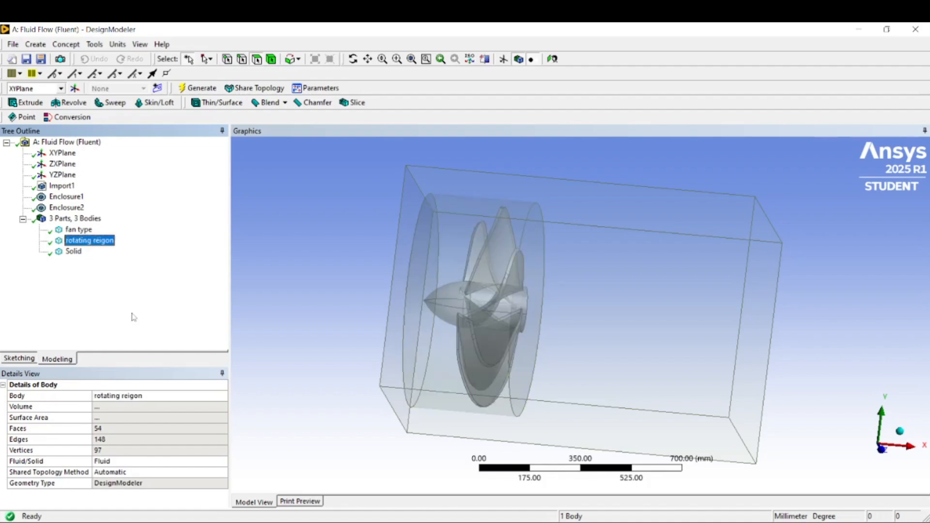
Rename the box enclosure's solid body as "surrounding".
{"action": "left_click", "coordinate": [74, 251]}
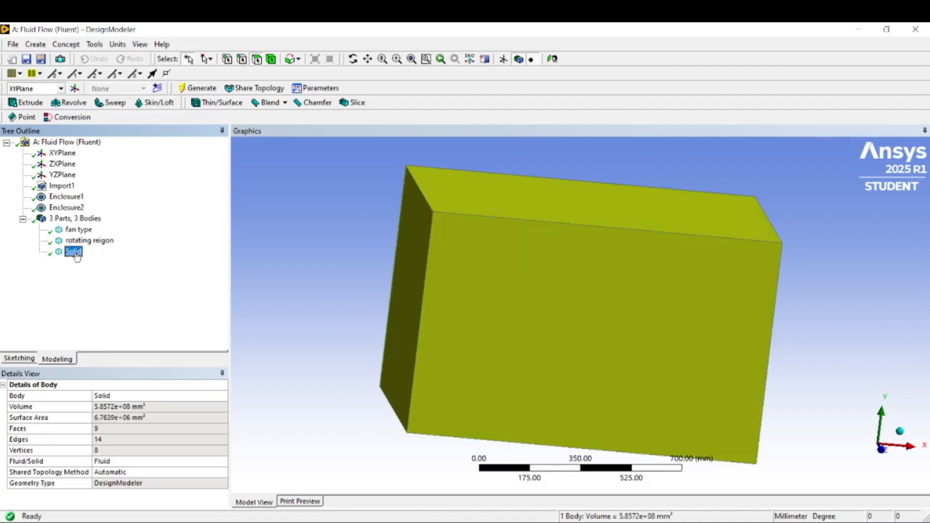
{"action": "right_click", "coordinate": [77, 253]}
{"action": "left_click", "coordinate": [105, 312]}
{"action": "type", "text": "surrounding"}
{"action": "key", "text": "Return"}
{"action": "left_click", "coordinate": [332, 246]}
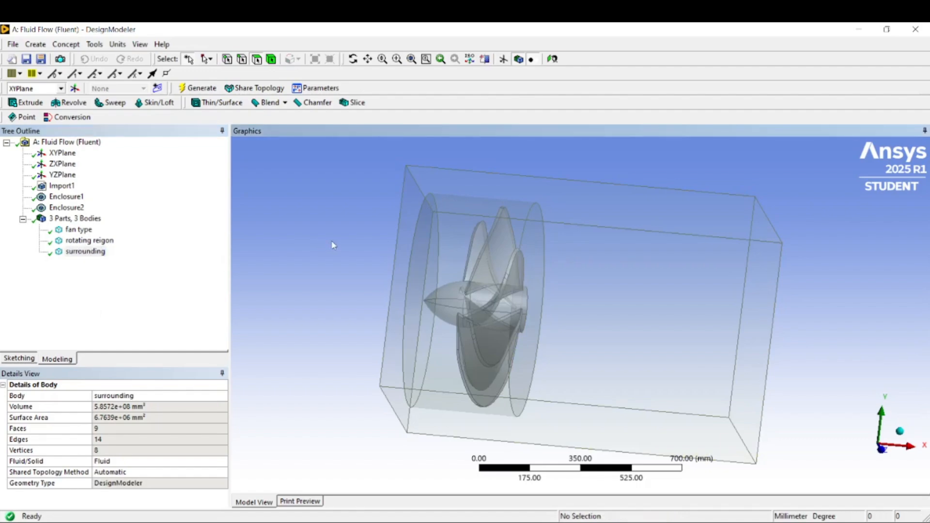
Add a Boolean feature with the rotating reigon body preselected as tool body and set its operation to Subtract.
{"action": "left_click", "coordinate": [87, 241]}
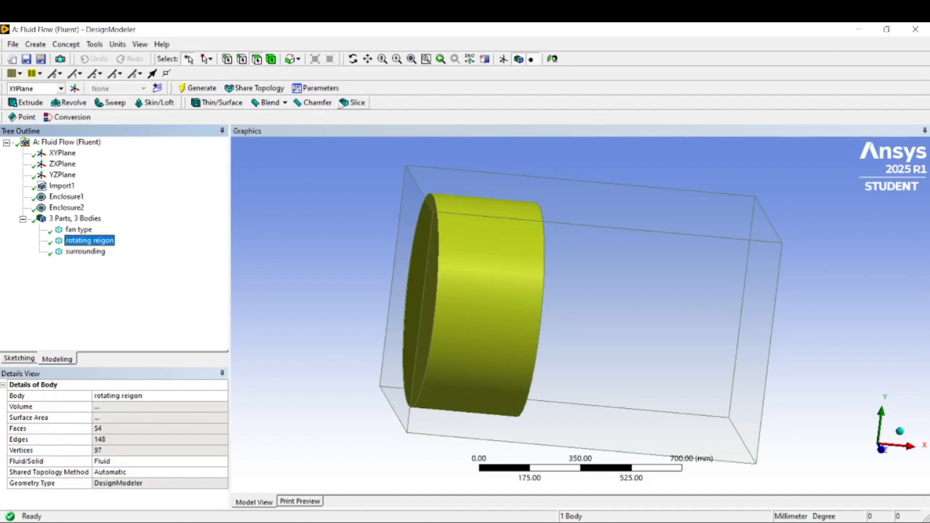
{"action": "left_click", "coordinate": [90, 45]}
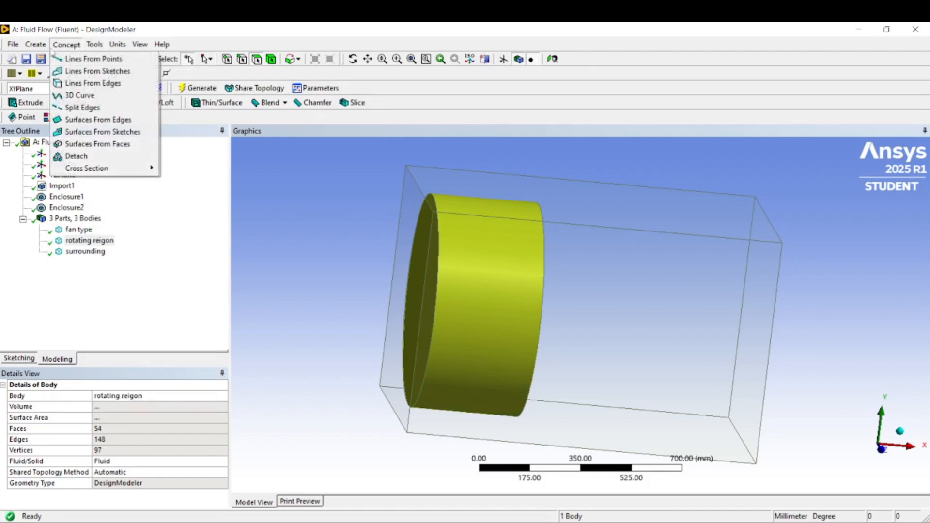
{"action": "mouse_move", "coordinate": [38, 49]}
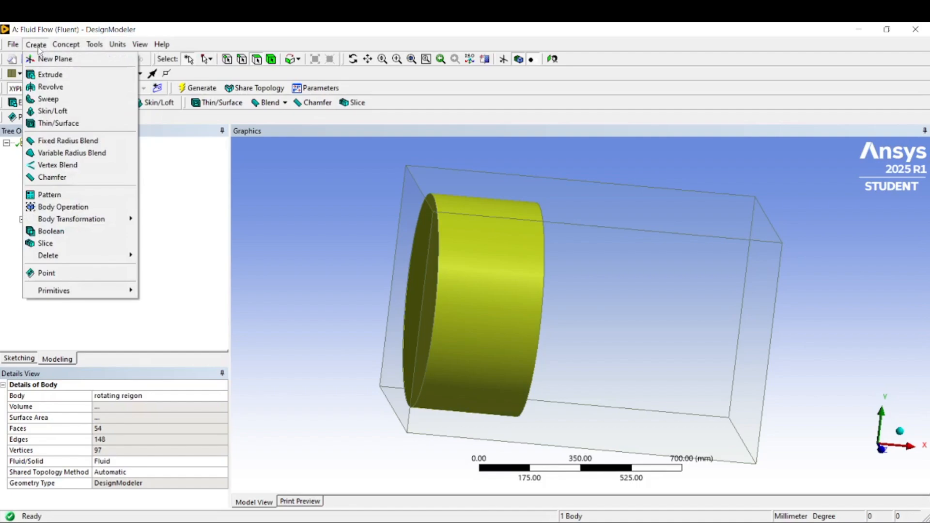
{"action": "left_click", "coordinate": [54, 232]}
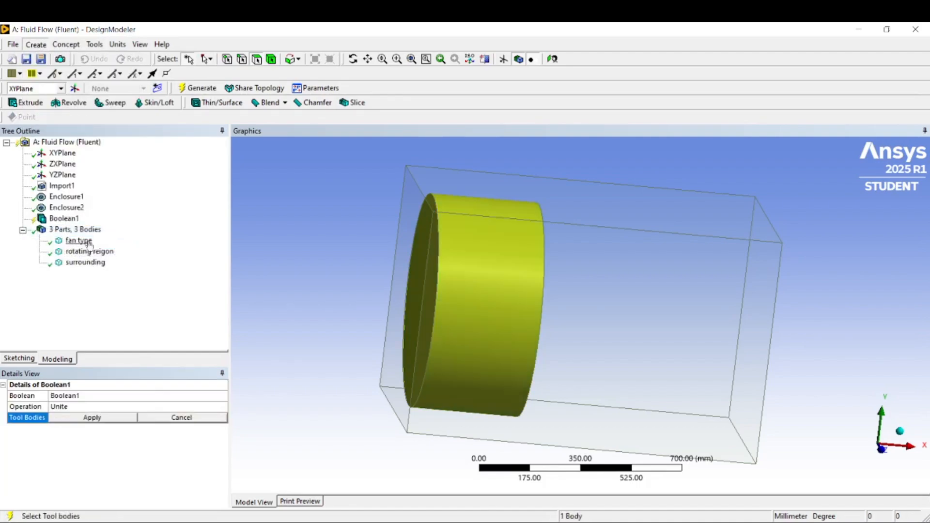
{"action": "left_click", "coordinate": [165, 407]}
{"action": "left_click", "coordinate": [223, 407]}
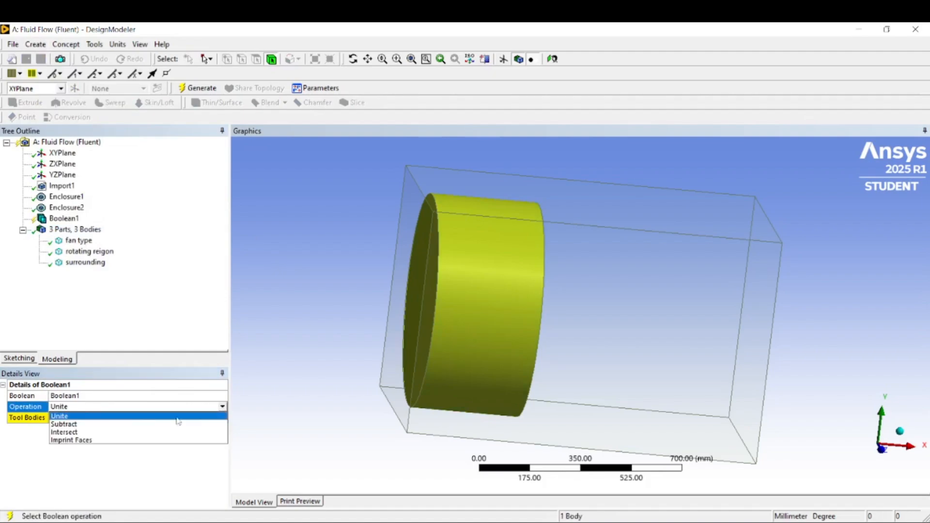
{"action": "left_click", "coordinate": [112, 424]}
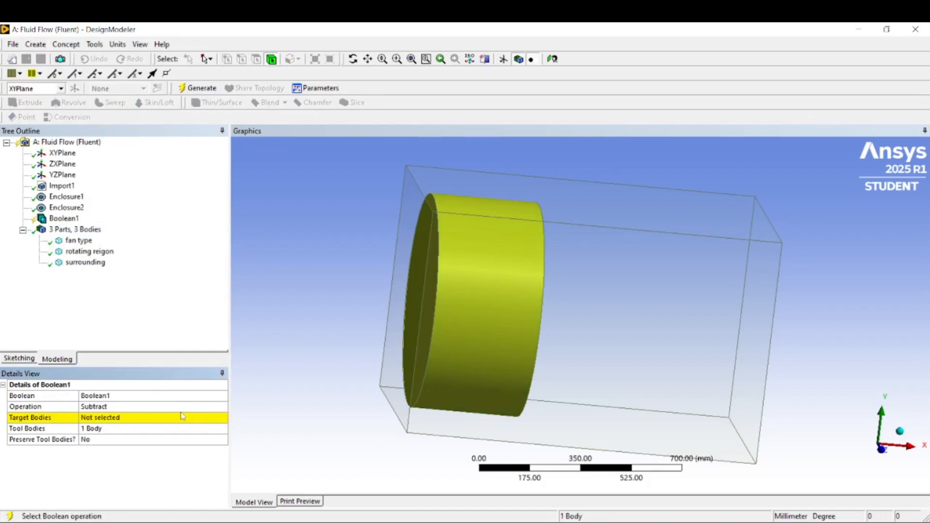
Set the surrounding box as the Boolean subtraction's target body, preserve the tool bodies, and generate the feature.
{"action": "left_click", "coordinate": [164, 419]}
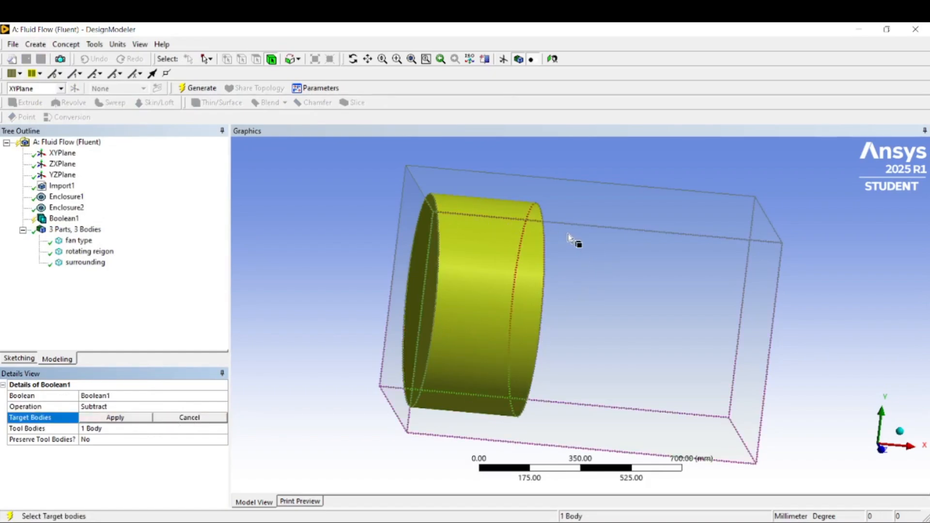
{"action": "left_click", "coordinate": [608, 238]}
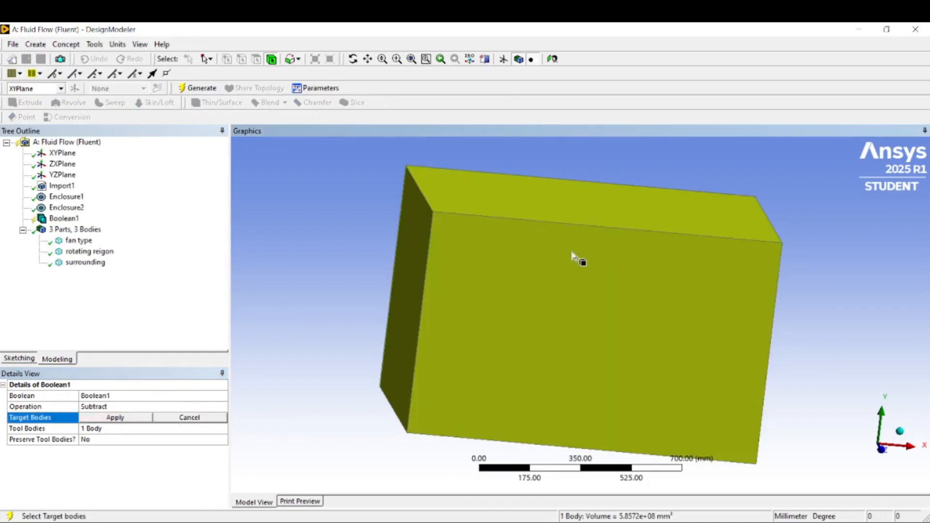
{"action": "left_click", "coordinate": [127, 420]}
{"action": "left_click", "coordinate": [159, 441]}
{"action": "left_click", "coordinate": [223, 441]}
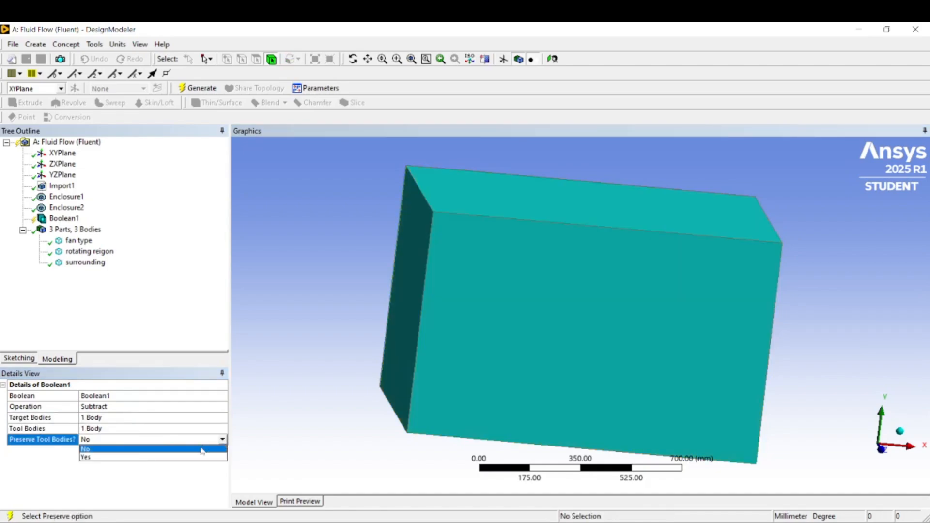
{"action": "left_click", "coordinate": [141, 458]}
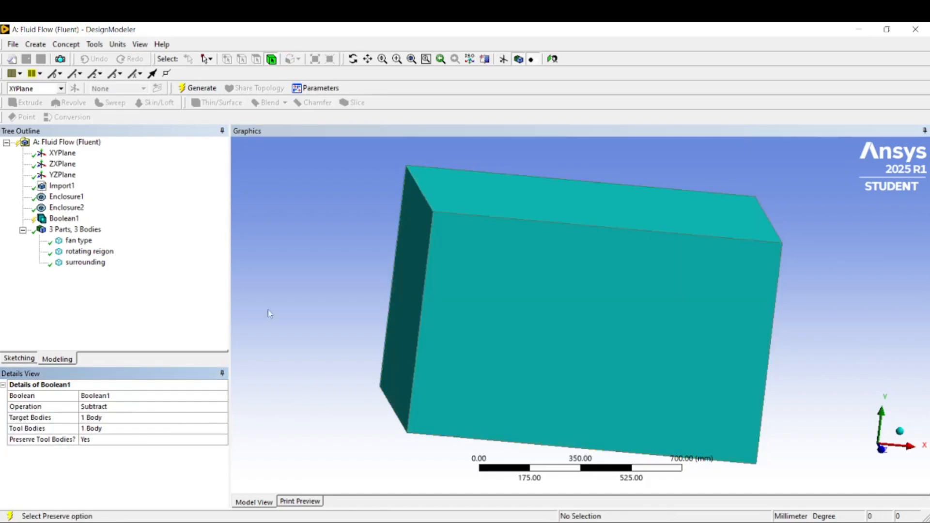
{"action": "left_click", "coordinate": [201, 89]}
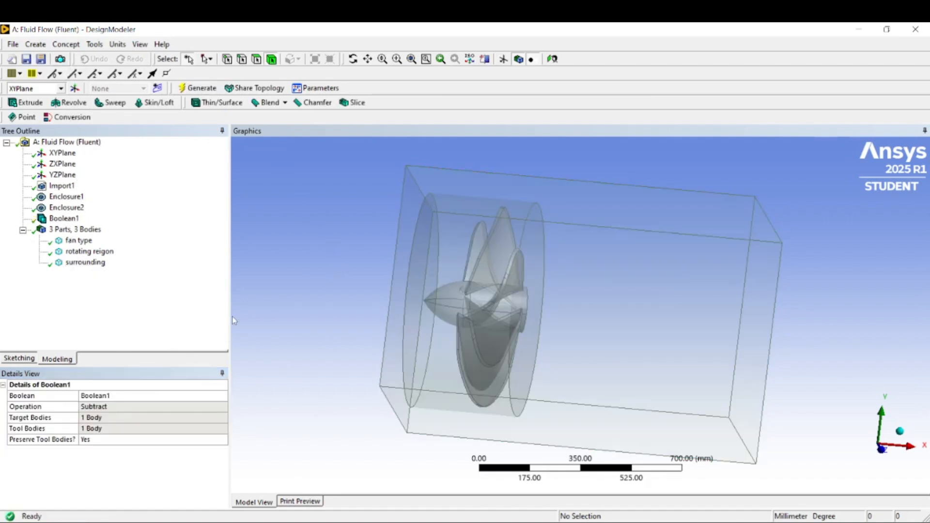
Add a second Boolean feature set to Subtract with the fan type body as its tool body.
{"action": "left_click", "coordinate": [78, 241]}
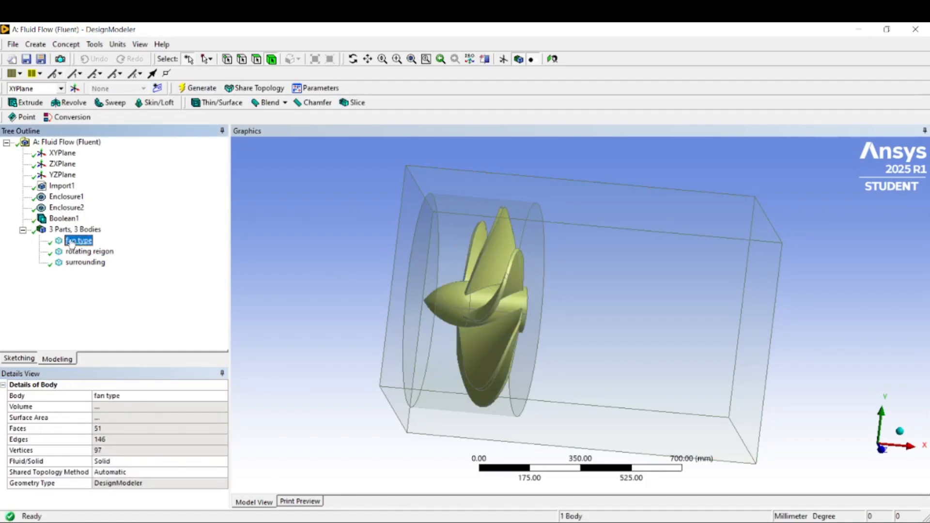
{"action": "left_click", "coordinate": [35, 45]}
{"action": "left_click", "coordinate": [37, 232]}
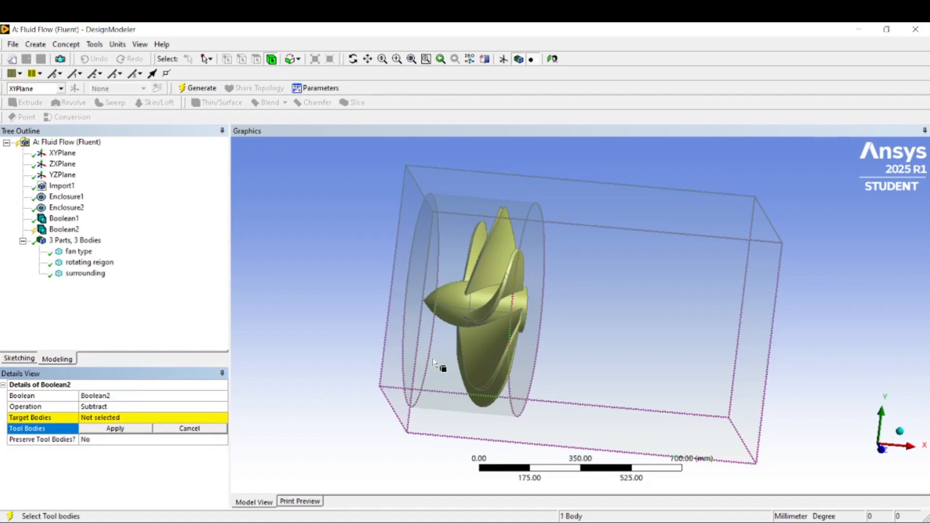
{"action": "scroll", "coordinate": [391, 249], "scroll_direction": "up", "scroll_amount": 2}
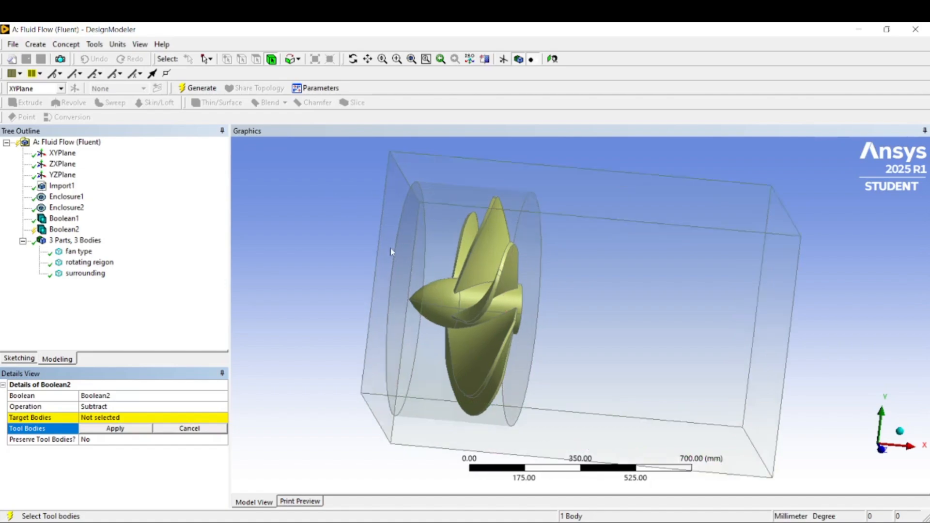
{"action": "scroll", "coordinate": [391, 249], "scroll_direction": "down", "scroll_amount": 2}
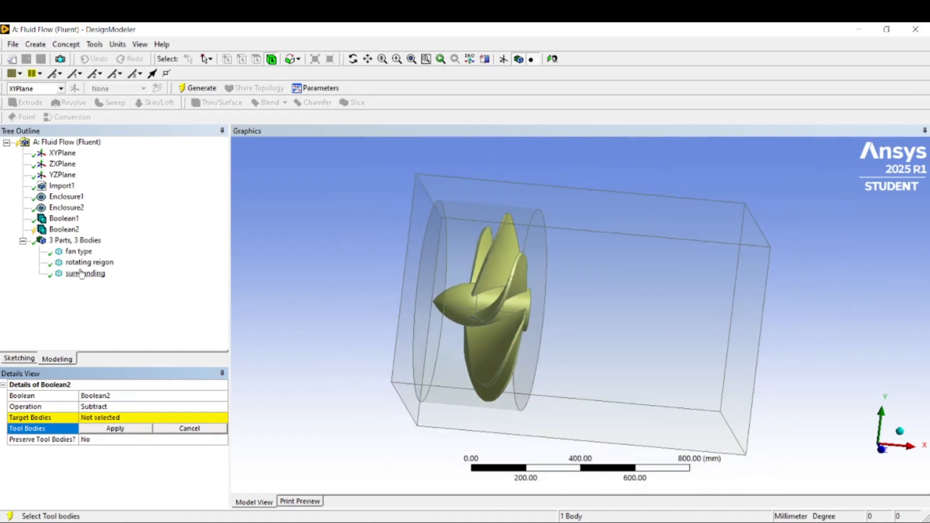
{"action": "left_click", "coordinate": [114, 429]}
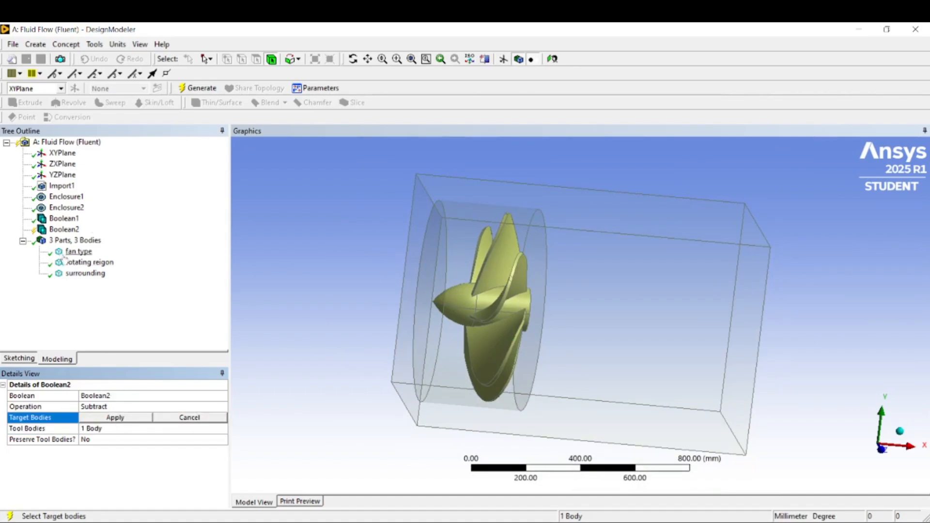
Assign the rotating reigon body as the second Boolean's target, leave tool body preservation at No, and generate the subtraction.
{"action": "left_click", "coordinate": [90, 263]}
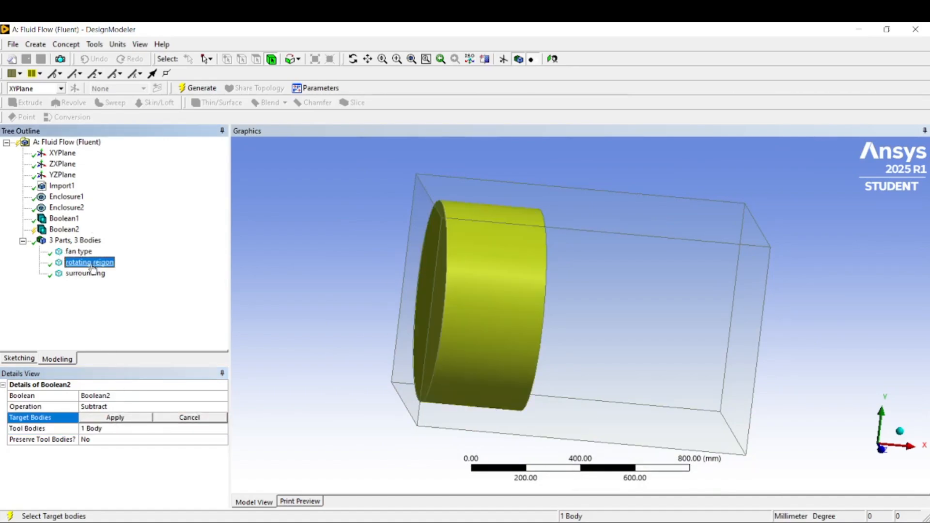
{"action": "left_click", "coordinate": [125, 420]}
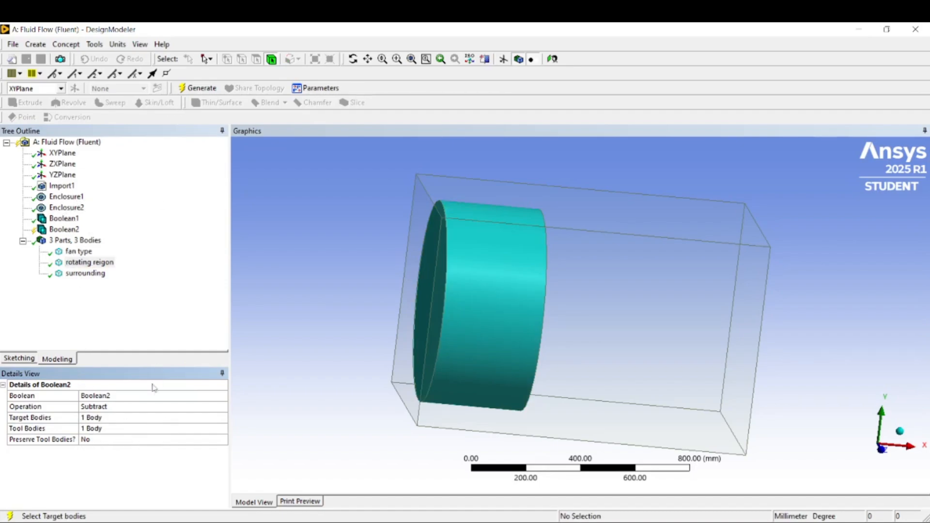
{"action": "left_click", "coordinate": [98, 440]}
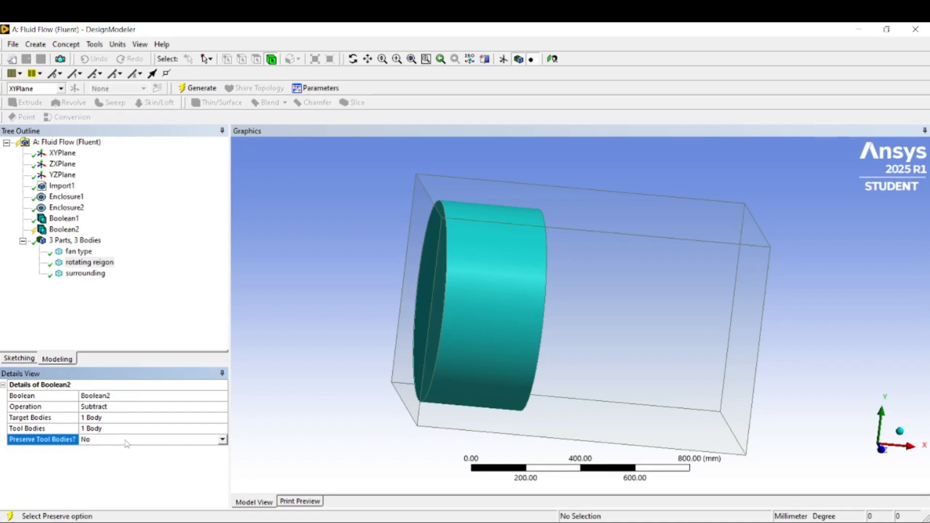
{"action": "left_click", "coordinate": [196, 92]}
{"action": "middle_click_drag", "start_coordinate": [332, 290], "coordinate": [441, 347]}
Close DesignModeler and open the Fluid Flow (Fluent) system's Mesh cell from Workbench in Meshing.
{"action": "key", "text": "alt+Tab"}
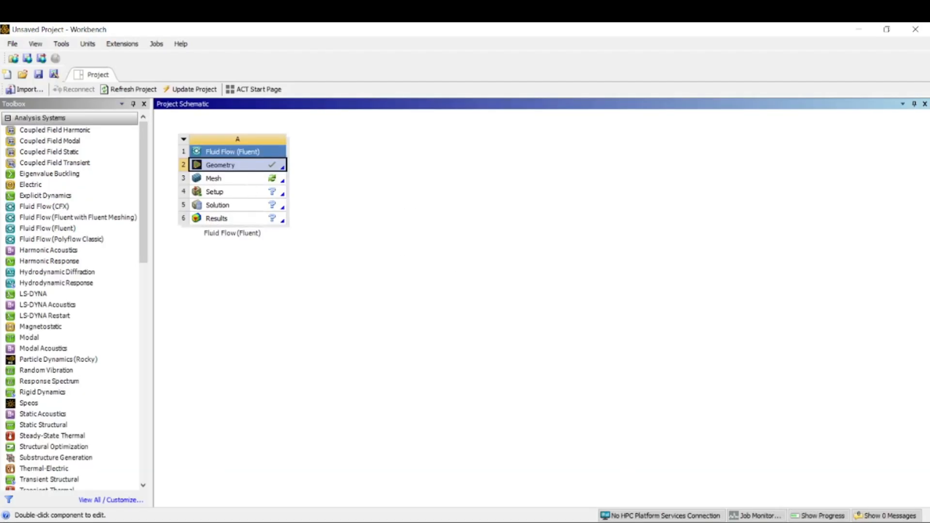
{"action": "left_click", "coordinate": [579, 522]}
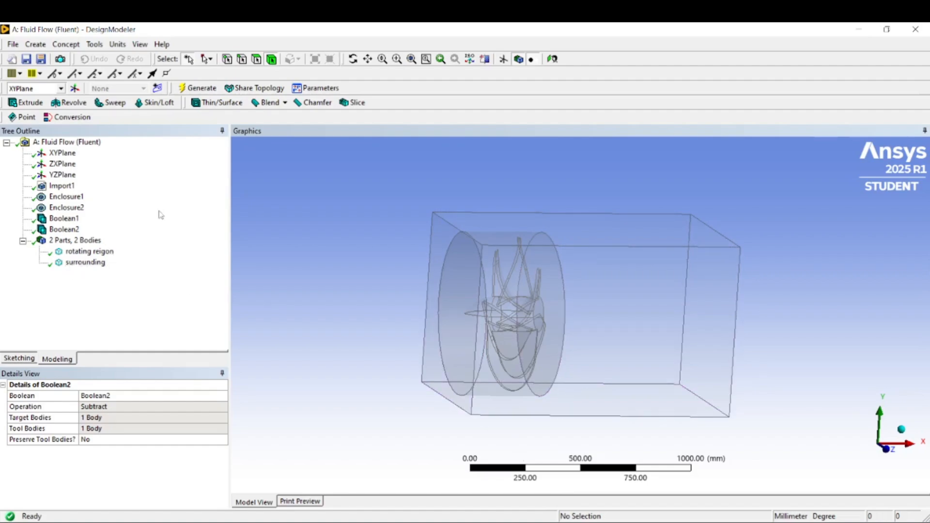
{"action": "left_click", "coordinate": [918, 31]}
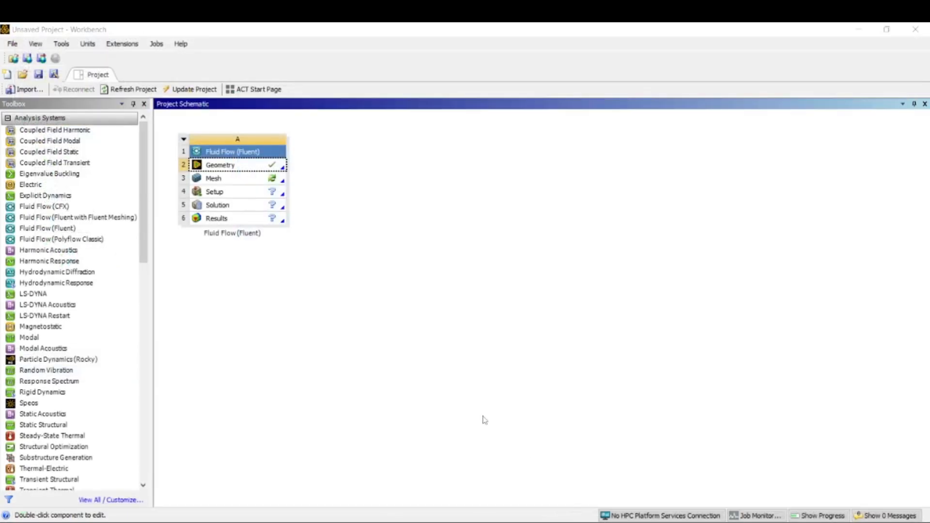
{"action": "right_click", "coordinate": [260, 184]}
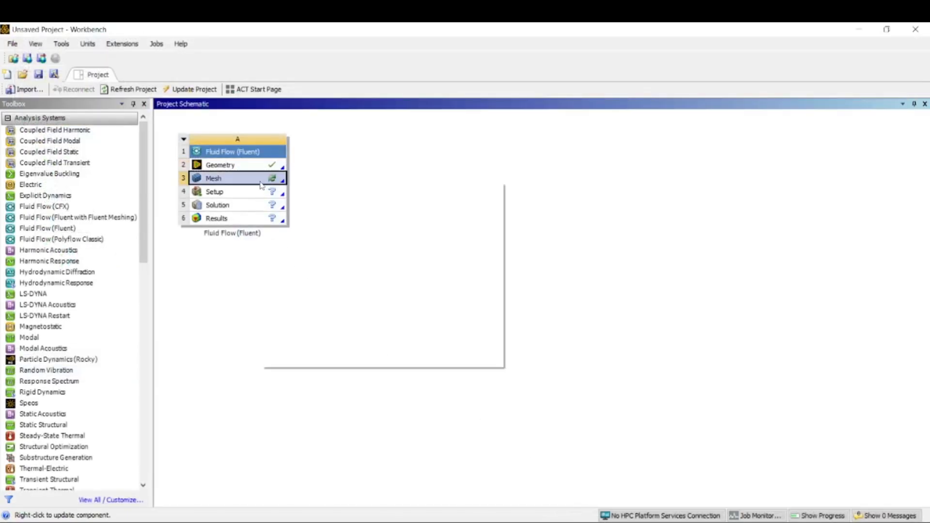
{"action": "left_click", "coordinate": [286, 188]}
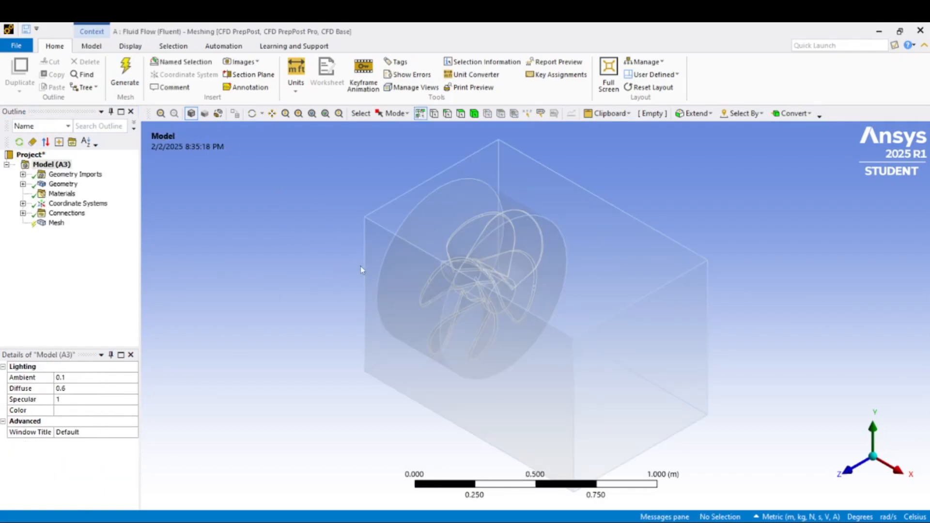
{"action": "scroll", "coordinate": [341, 272], "scroll_direction": "up", "scroll_amount": 3}
{"action": "scroll", "coordinate": [341, 272], "scroll_direction": "down", "scroll_amount": 3}
{"action": "mouse_move", "coordinate": [331, 270]}
{"action": "middle_mouse_down"}
{"action": "mouse_move", "coordinate": [461, 245]}
{"action": "mouse_move", "coordinate": [502, 251]}
{"action": "mouse_move", "coordinate": [490, 276]}
{"action": "mouse_move", "coordinate": [347, 274]}
{"action": "middle_mouse_up"}
{"action": "scroll", "coordinate": [346, 274], "scroll_direction": "up", "scroll_amount": 2}
{"action": "scroll", "coordinate": [349, 277], "scroll_direction": "down", "scroll_amount": 4}
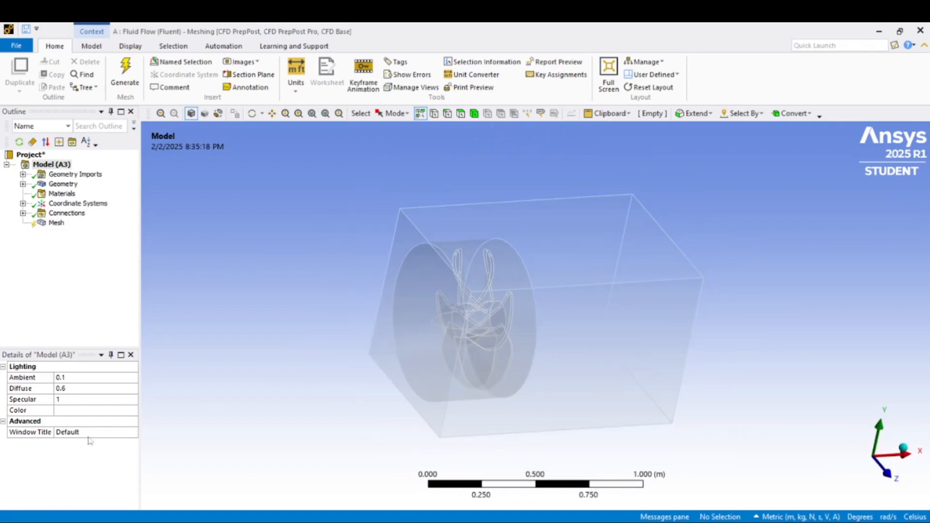
Set Use Adaptive Sizing to Yes in the mesh's sizing settings.
{"action": "left_click", "coordinate": [53, 225]}
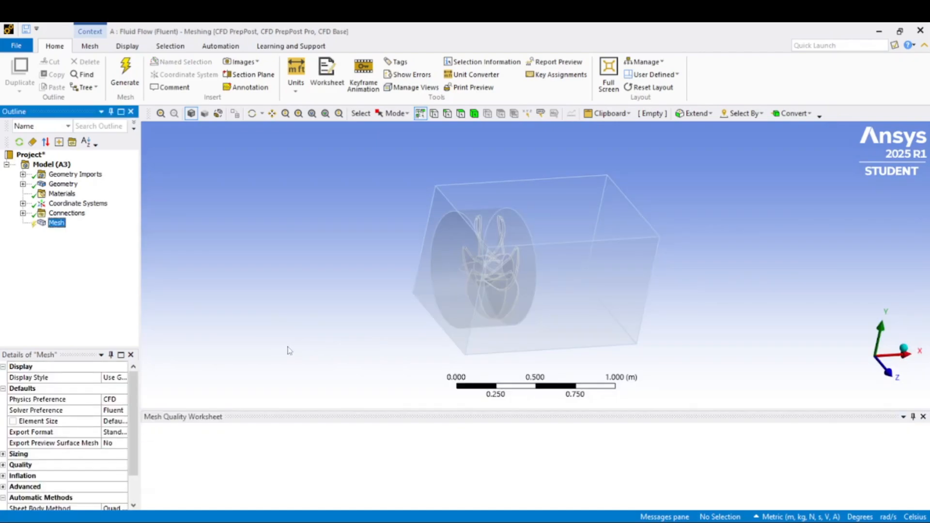
{"action": "scroll", "coordinate": [76, 409], "scroll_direction": "down", "scroll_amount": 1}
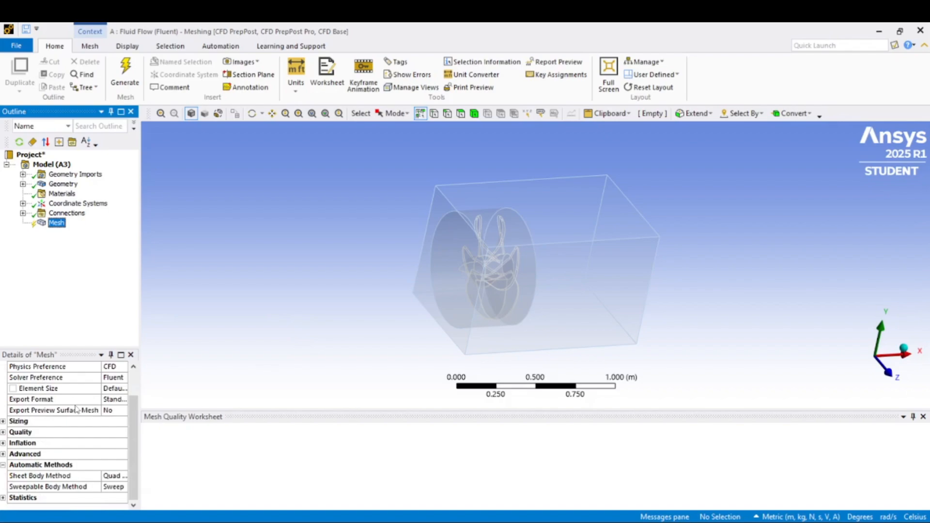
{"action": "left_click", "coordinate": [3, 422]}
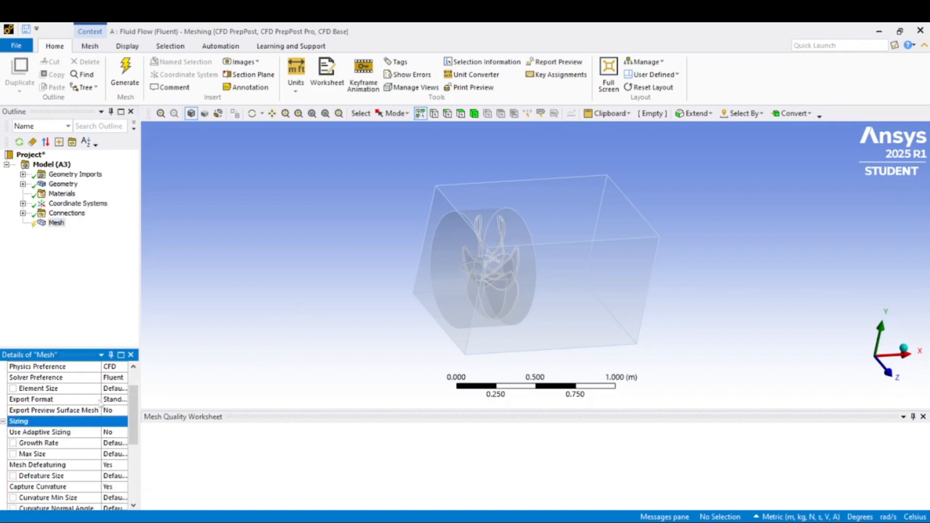
{"action": "left_click_drag", "start_coordinate": [140, 403], "coordinate": [149, 402]}
{"action": "scroll", "coordinate": [110, 436], "scroll_direction": "down", "scroll_amount": 1}
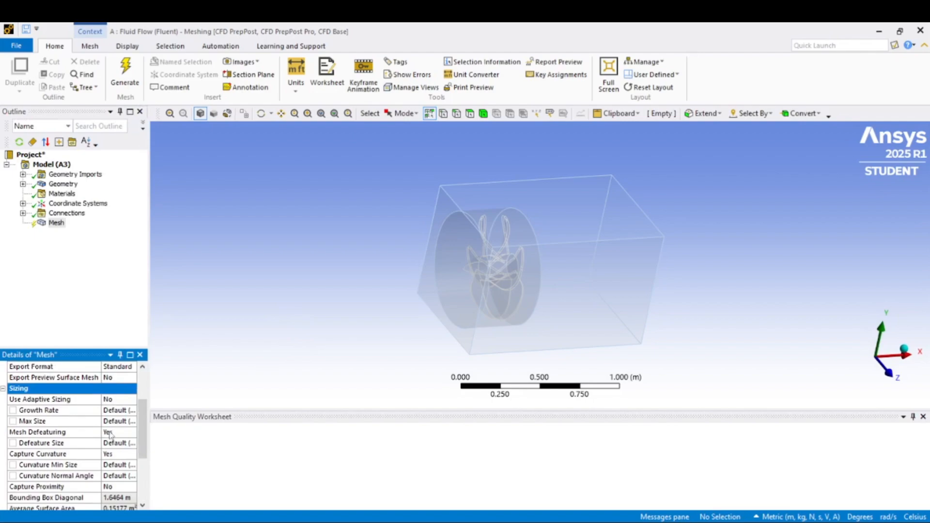
{"action": "left_click_drag", "start_coordinate": [150, 392], "coordinate": [155, 393]}
{"action": "left_click", "coordinate": [127, 401]}
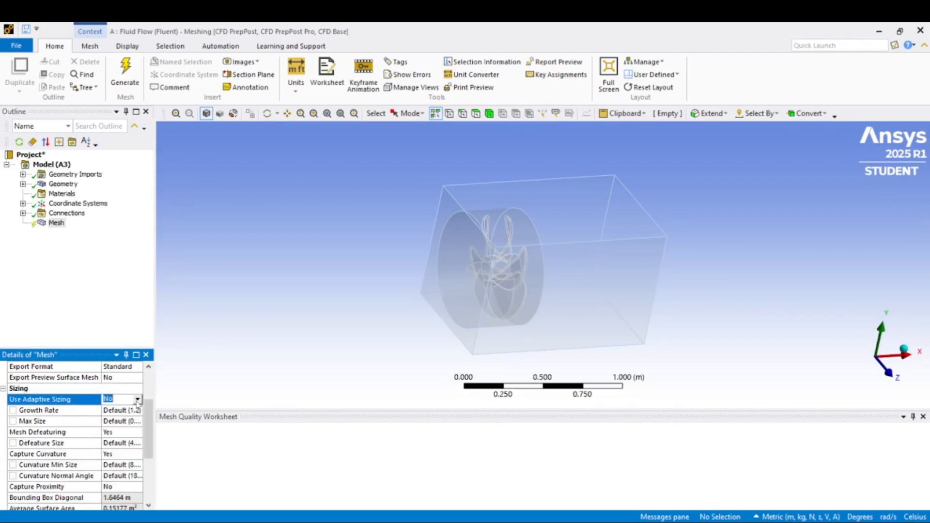
{"action": "left_click", "coordinate": [139, 400]}
{"action": "left_click", "coordinate": [119, 410]}
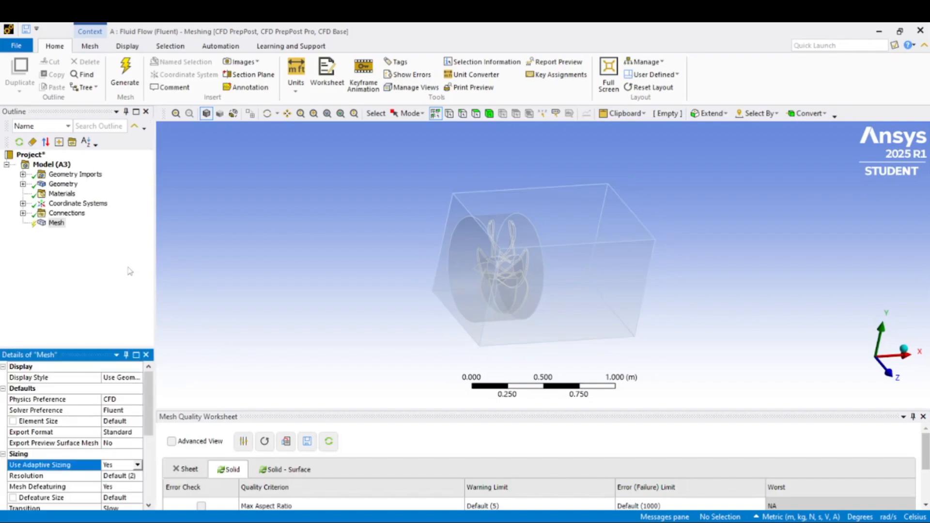
Generate the mesh for the rotating region and surrounding domain.
{"action": "right_click", "coordinate": [57, 224]}
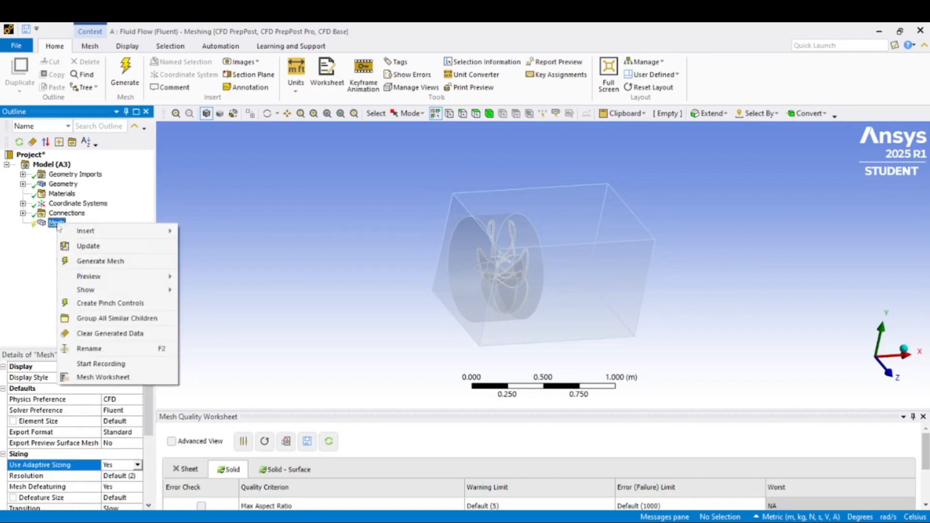
{"action": "left_click", "coordinate": [86, 263]}
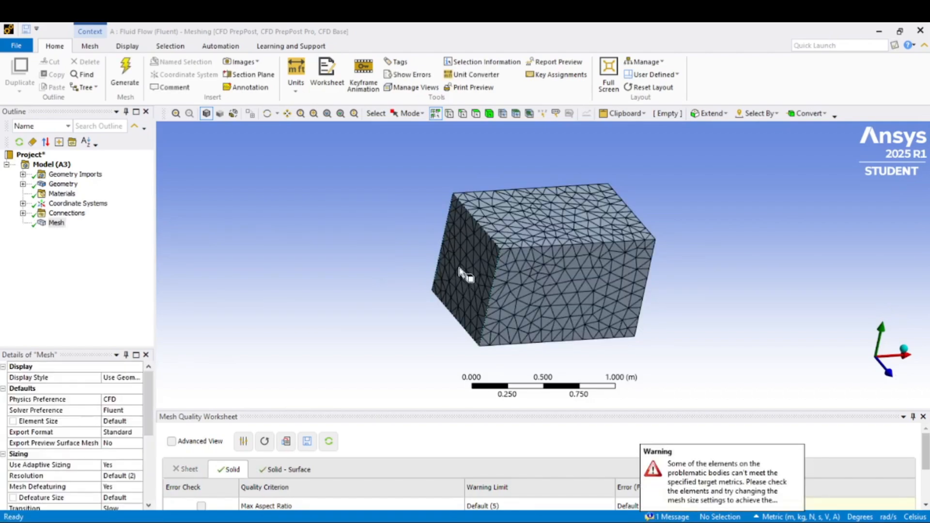
{"action": "scroll", "coordinate": [459, 268], "scroll_direction": "up", "scroll_amount": 2}
{"action": "middle_click_drag", "start_coordinate": [426, 272], "coordinate": [399, 258]}
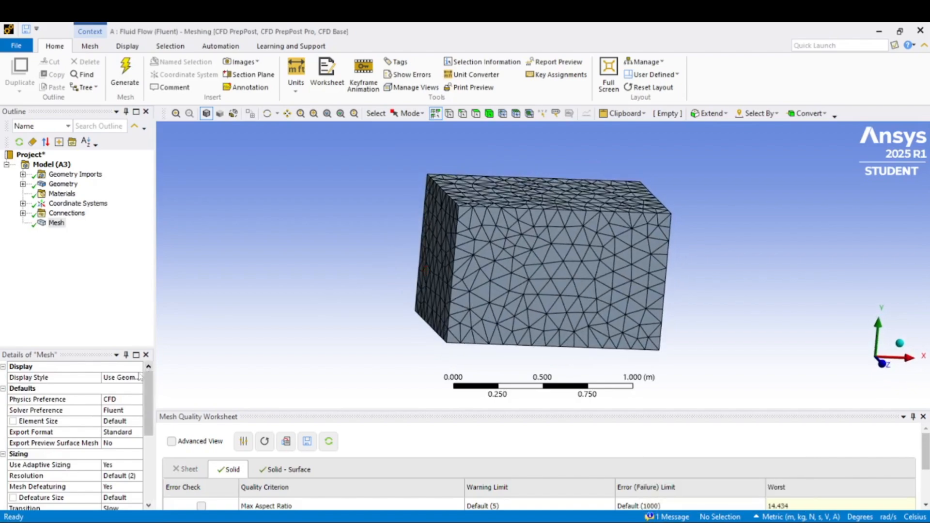
Examine the mesh quality criteria for solid elements and the mesh's node and element statistics.
{"action": "scroll", "coordinate": [96, 424], "scroll_direction": "down", "scroll_amount": 3}
{"action": "scroll", "coordinate": [96, 425], "scroll_direction": "down", "scroll_amount": 2}
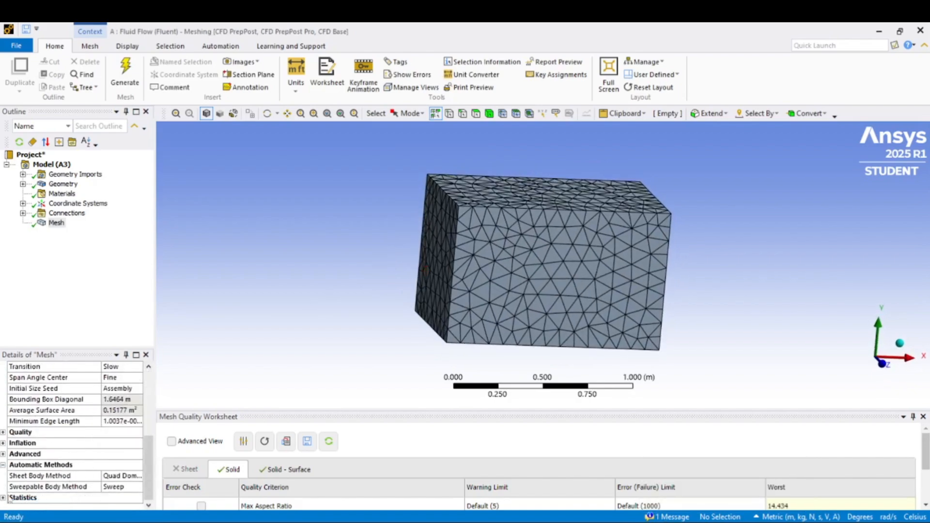
{"action": "scroll", "coordinate": [255, 463], "scroll_direction": "down", "scroll_amount": 3}
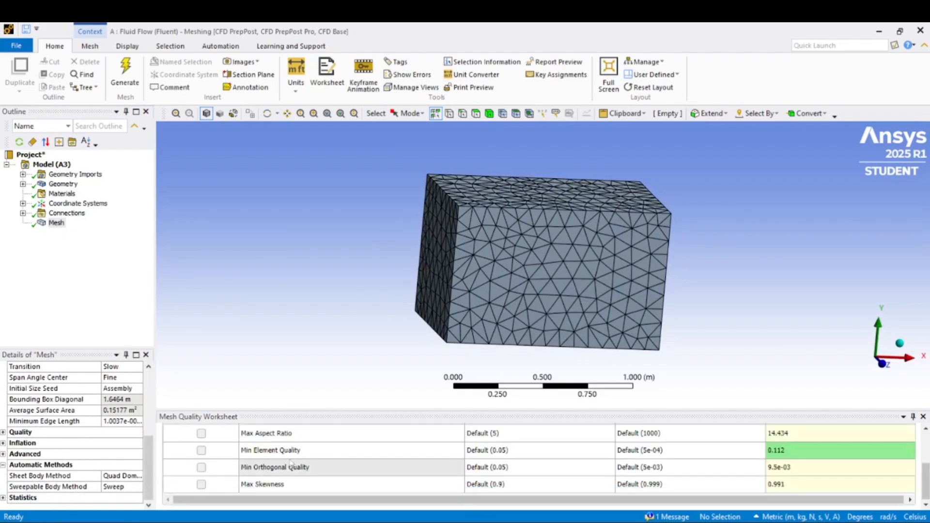
{"action": "scroll", "coordinate": [579, 485], "scroll_direction": "up", "scroll_amount": 3}
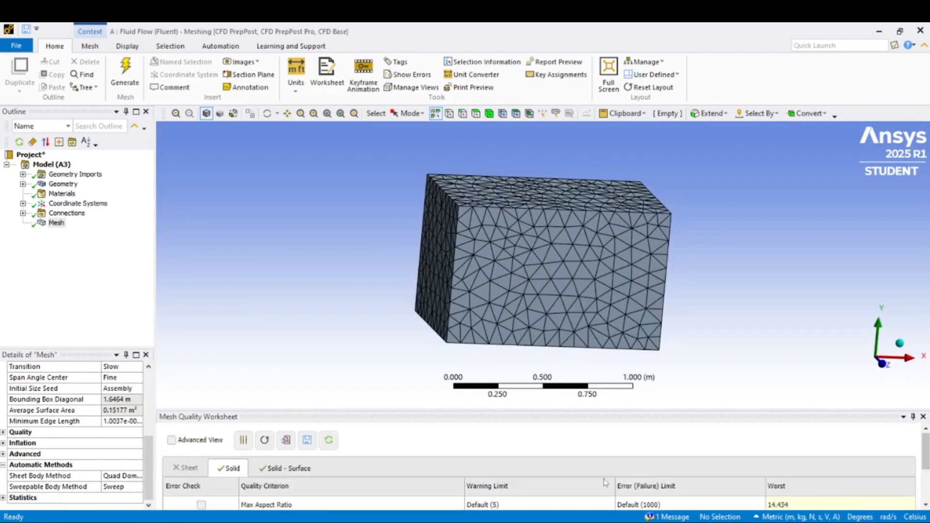
{"action": "scroll", "coordinate": [605, 483], "scroll_direction": "down", "scroll_amount": 1}
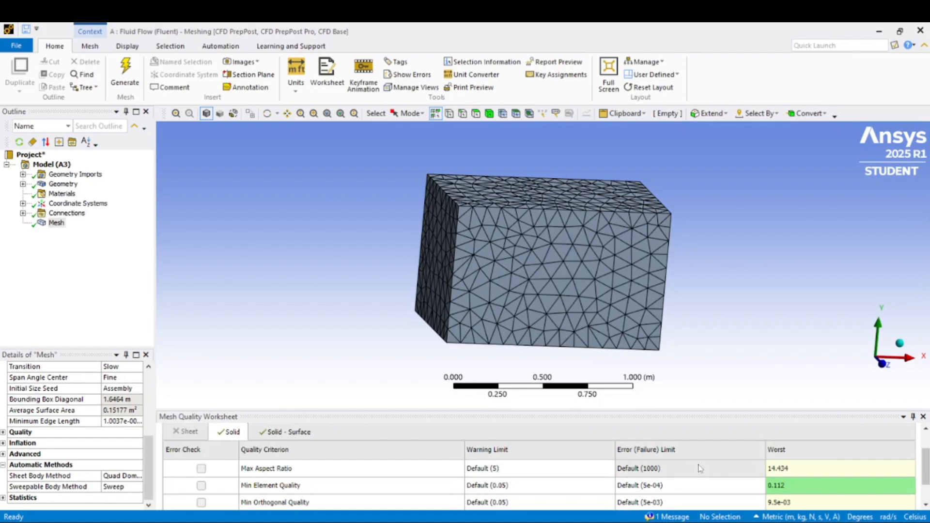
{"action": "scroll", "coordinate": [643, 466], "scroll_direction": "down", "scroll_amount": 1}
{"action": "scroll", "coordinate": [449, 487], "scroll_direction": "up", "scroll_amount": 3}
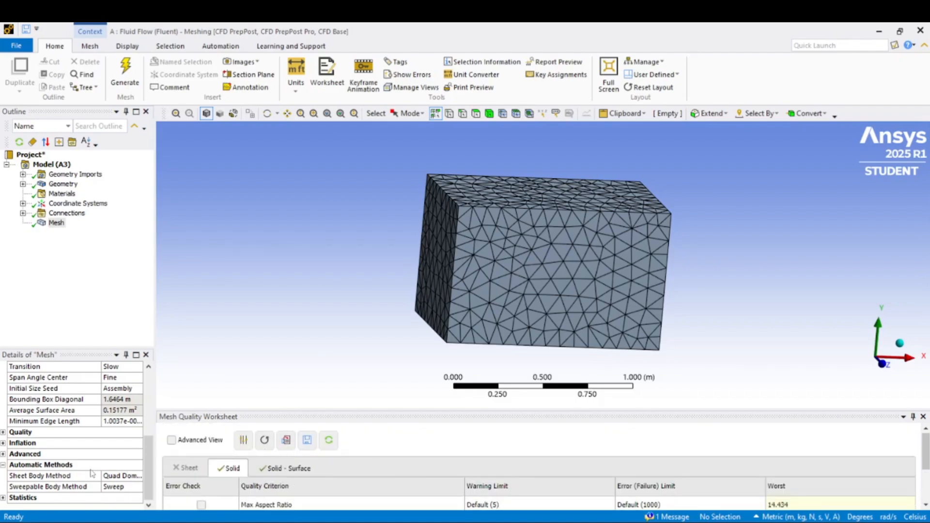
{"action": "left_click", "coordinate": [2, 498]}
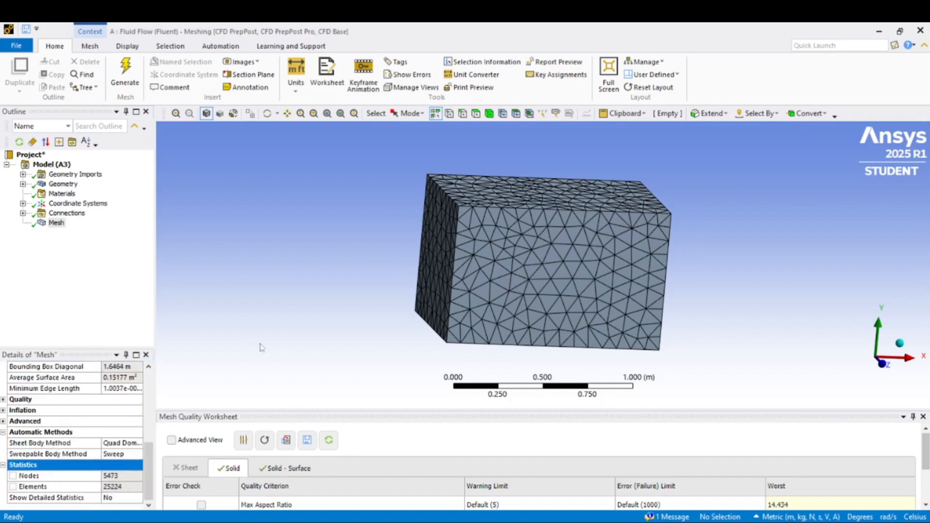
{"action": "scroll", "coordinate": [262, 348], "scroll_direction": "up", "scroll_amount": 1}
{"action": "scroll", "coordinate": [428, 330], "scroll_direction": "up", "scroll_amount": 1}
{"action": "scroll", "coordinate": [412, 290], "scroll_direction": "down", "scroll_amount": 2}
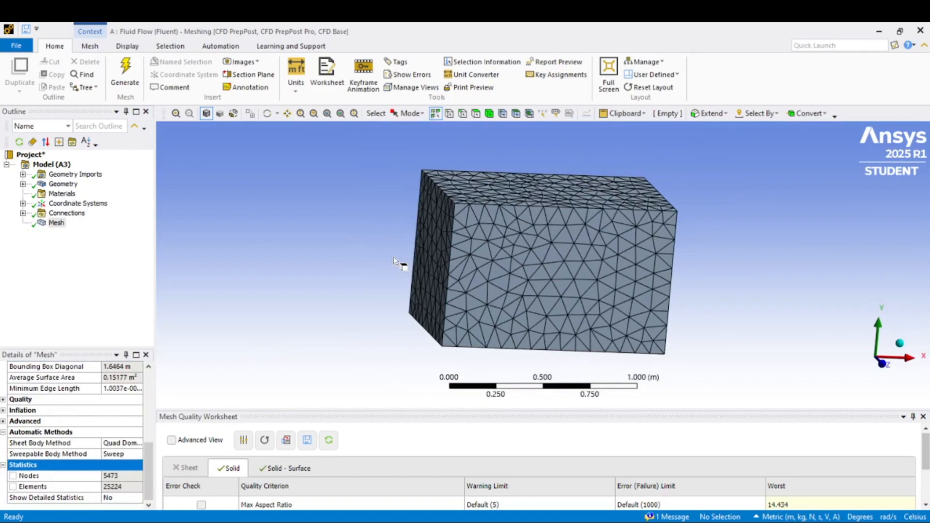
Create a named selection called "inlet" on the surrounding domain's end face on the negative X side.
{"action": "middle_click_drag", "start_coordinate": [392, 236], "coordinate": [377, 267]}
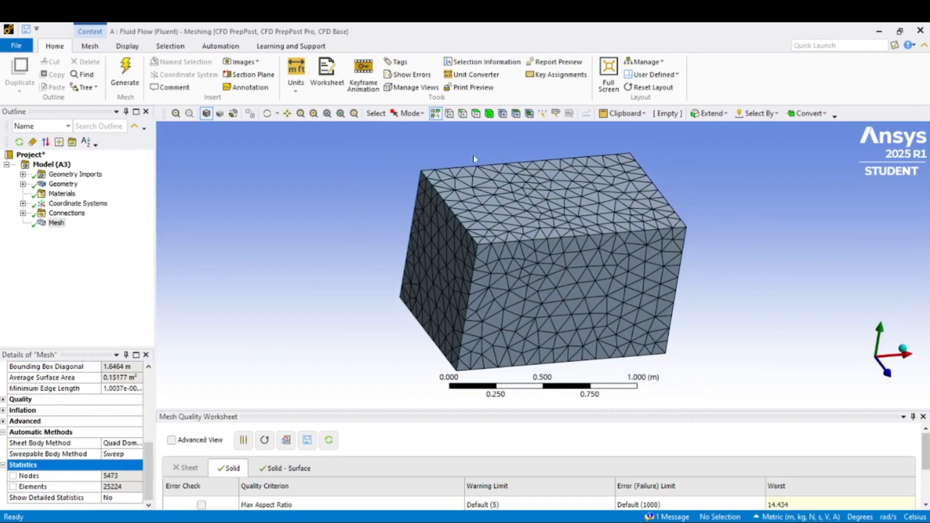
{"action": "left_click", "coordinate": [476, 114]}
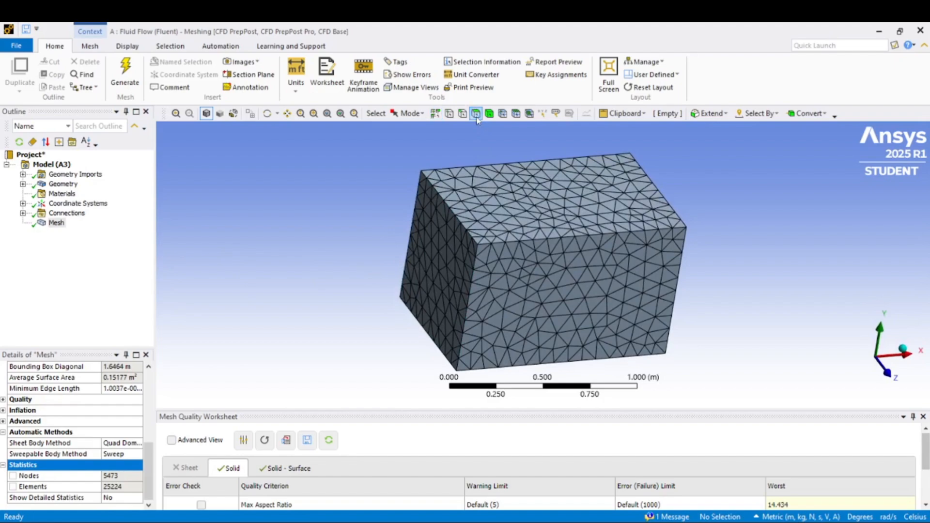
{"action": "left_click", "coordinate": [434, 254]}
{"action": "right_click", "coordinate": [434, 251]}
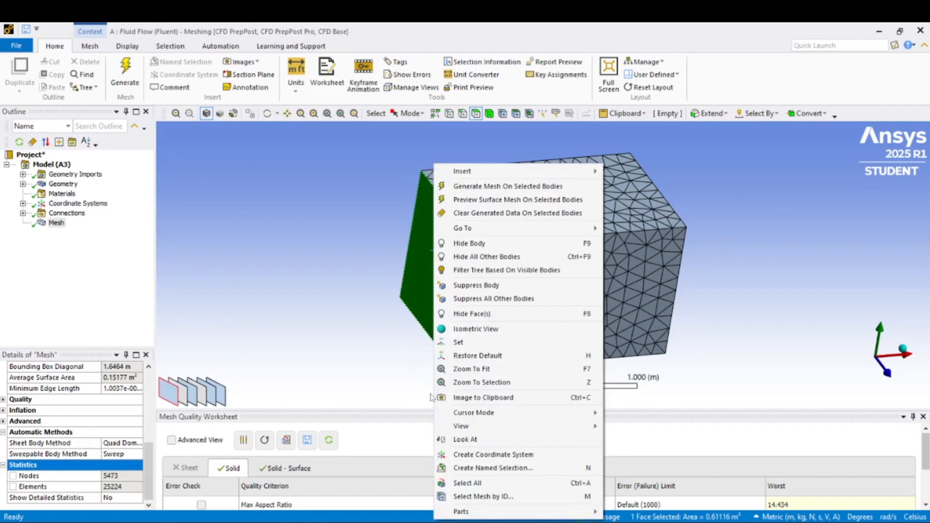
{"action": "left_click", "coordinate": [490, 469]}
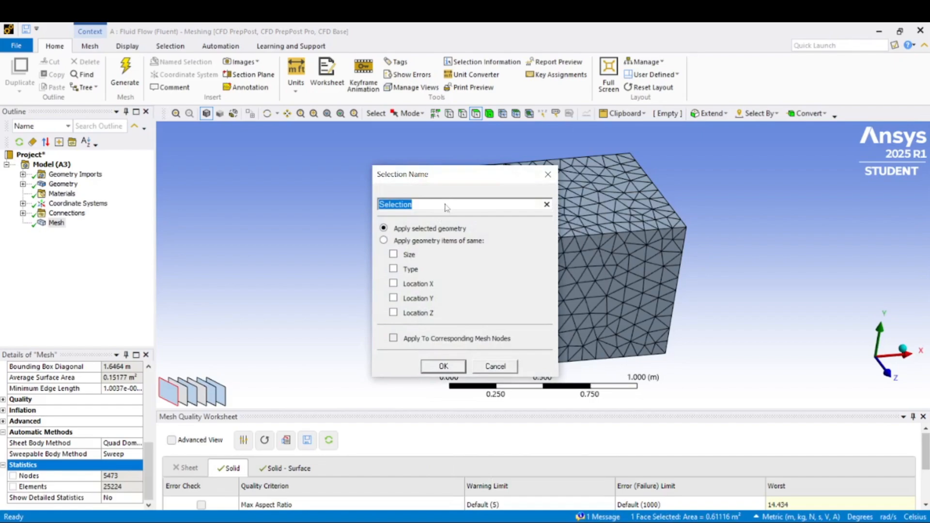
{"action": "type", "text": "inlet"}
{"action": "left_click", "coordinate": [444, 366]}
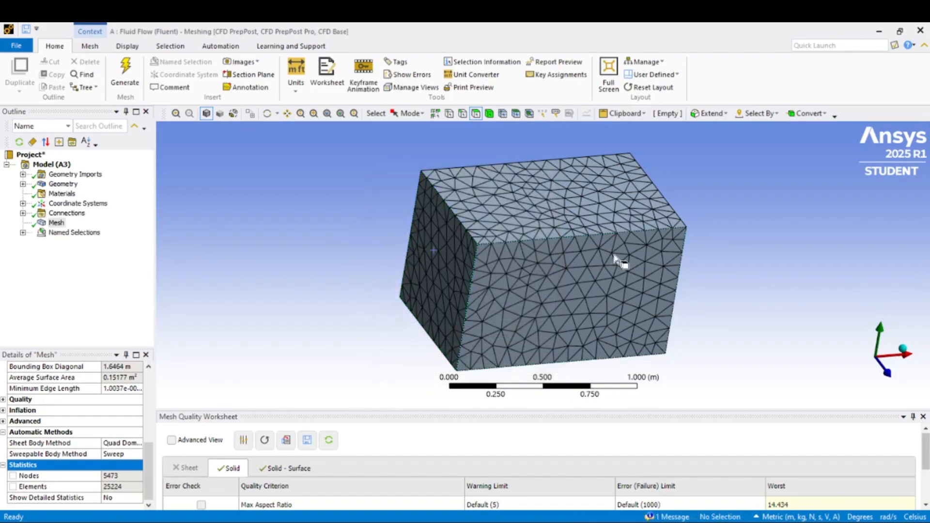
Create a named selection called "outlet" on the surrounding domain's opposite end face on the positive X side.
{"action": "middle_click_drag", "start_coordinate": [717, 251], "coordinate": [678, 242]}
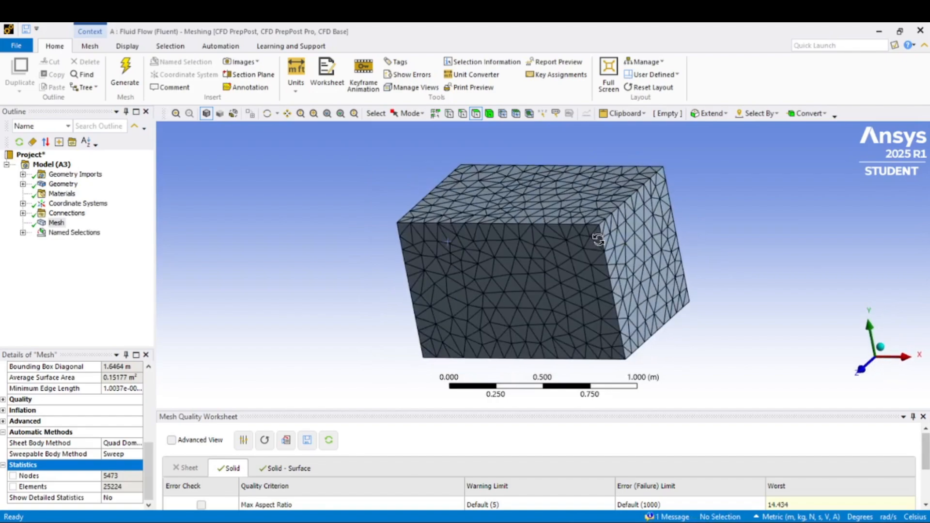
{"action": "left_click", "coordinate": [635, 257]}
{"action": "right_click", "coordinate": [635, 257]}
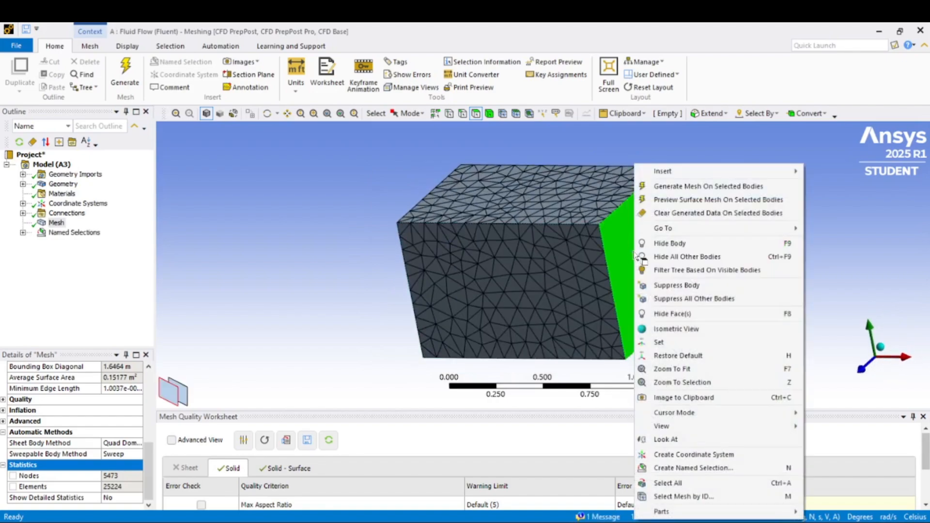
{"action": "left_click", "coordinate": [677, 469]}
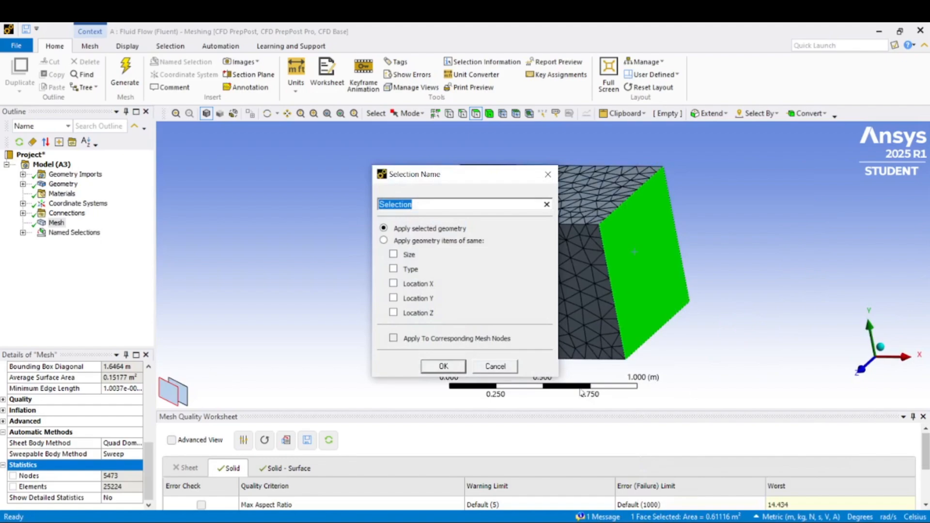
{"action": "type", "text": "outlet"}
{"action": "left_click", "coordinate": [443, 366]}
{"action": "left_click", "coordinate": [391, 338]}
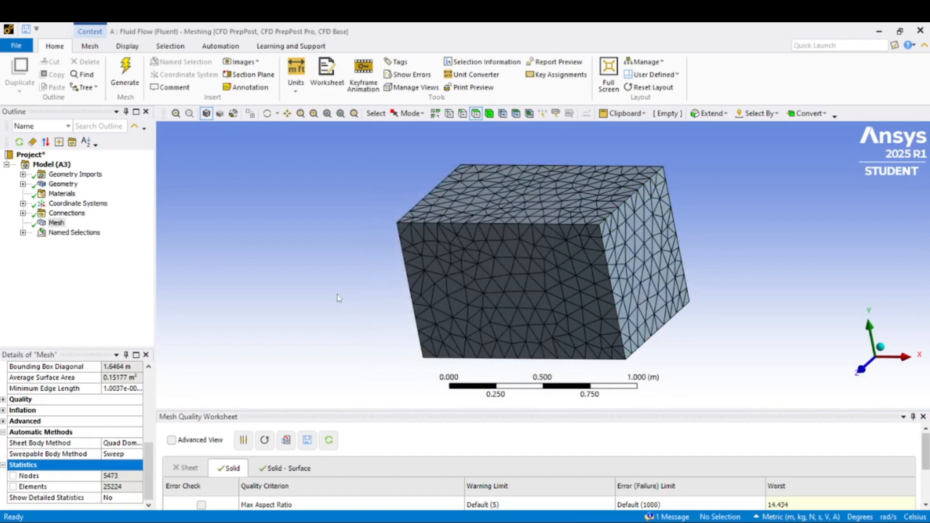
Examine the meshed domain and review the named selections, geometry bodies and geometry import in the model tree.
{"action": "middle_click_drag", "start_coordinate": [338, 298], "coordinate": [440, 287]}
{"action": "scroll", "coordinate": [370, 297], "scroll_direction": "up", "scroll_amount": 4}
{"action": "scroll", "coordinate": [355, 293], "scroll_direction": "down", "scroll_amount": 3}
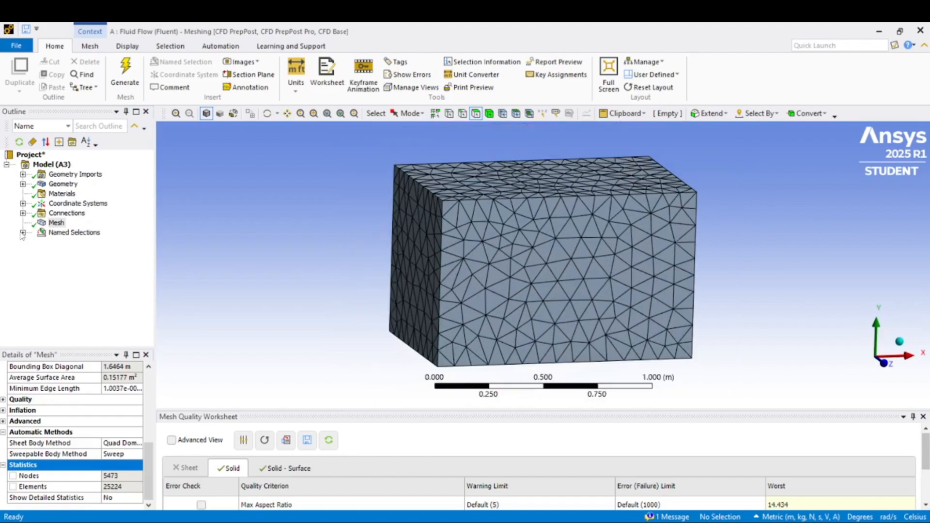
{"action": "left_click", "coordinate": [22, 233]}
{"action": "scroll", "coordinate": [366, 271], "scroll_direction": "up", "scroll_amount": 1}
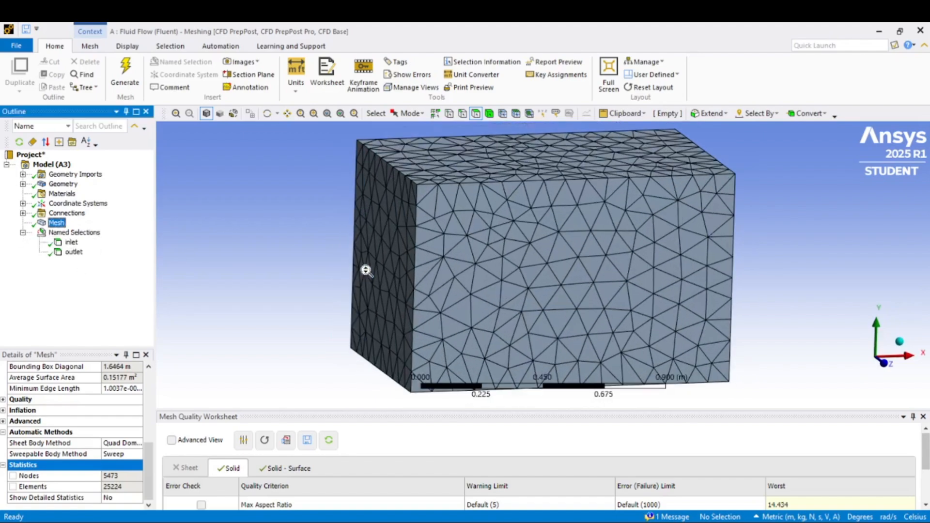
{"action": "scroll", "coordinate": [366, 270], "scroll_direction": "down", "scroll_amount": 1}
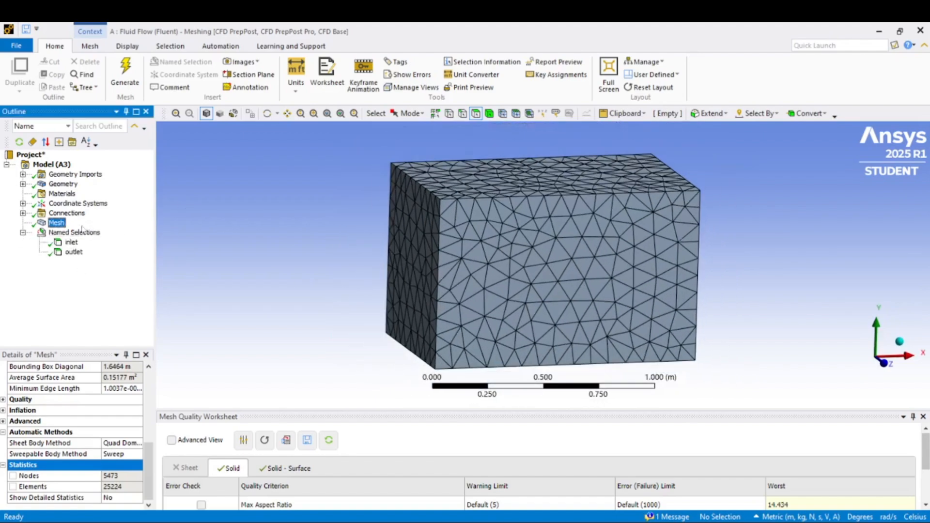
{"action": "left_click", "coordinate": [24, 185]}
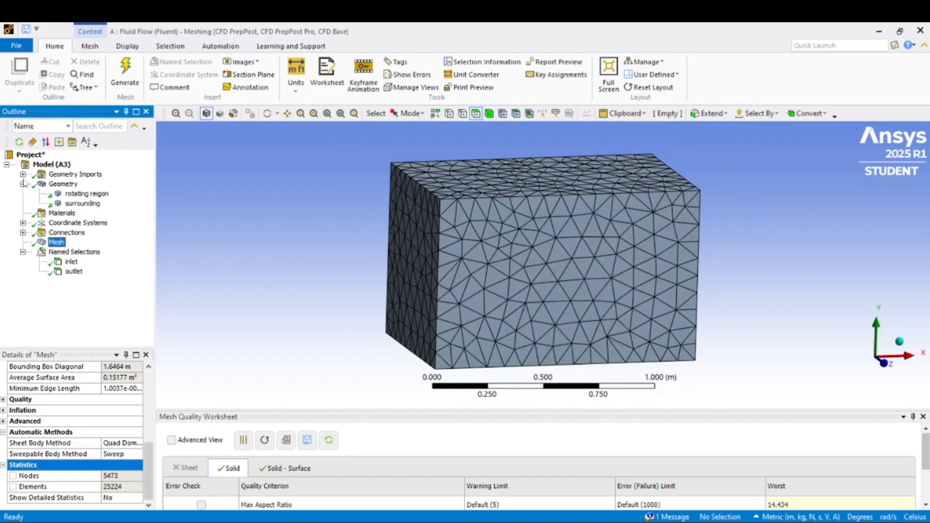
{"action": "left_click", "coordinate": [23, 175]}
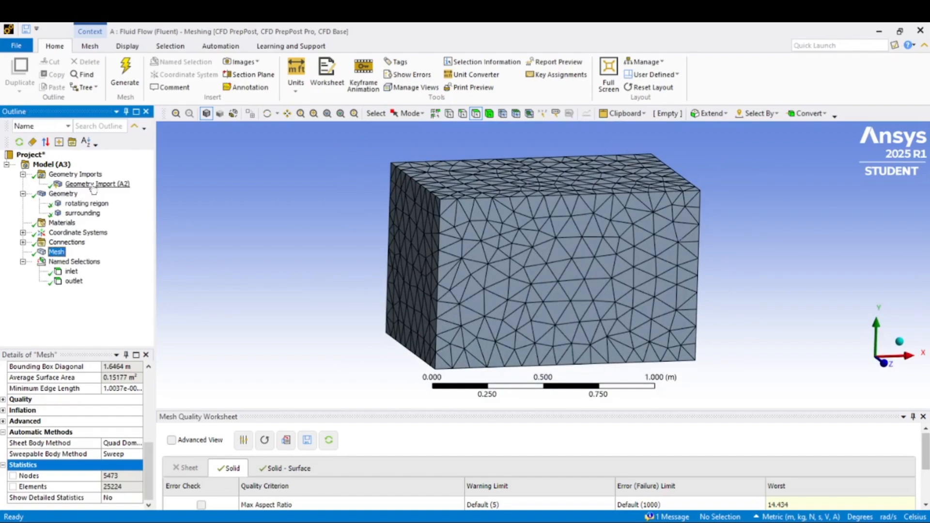
{"action": "scroll", "coordinate": [330, 240], "scroll_direction": "up", "scroll_amount": 2}
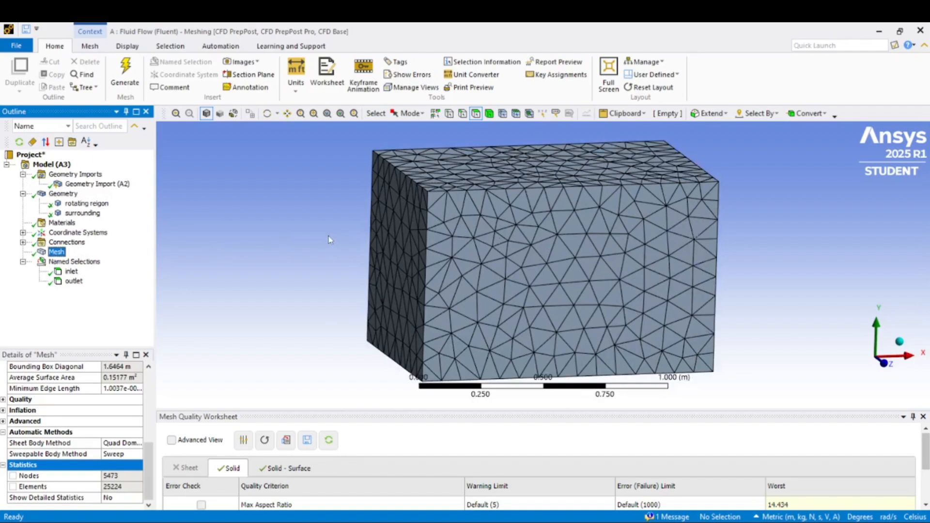
{"action": "scroll", "coordinate": [331, 240], "scroll_direction": "down", "scroll_amount": 2}
{"action": "scroll", "coordinate": [350, 241], "scroll_direction": "down", "scroll_amount": 1}
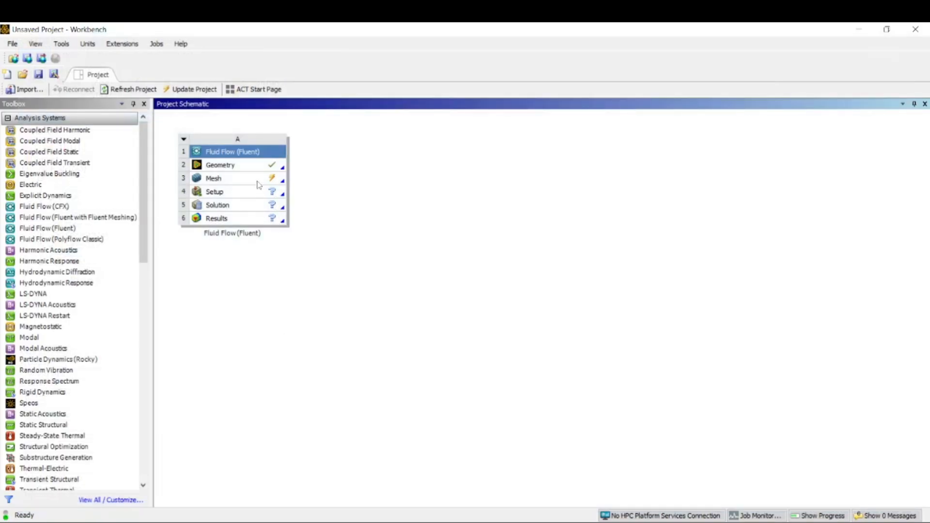
In Workbench, update the Fluid Flow (Fluent) system's Mesh cell and open its Setup cell.
{"action": "right_click", "coordinate": [258, 185]}
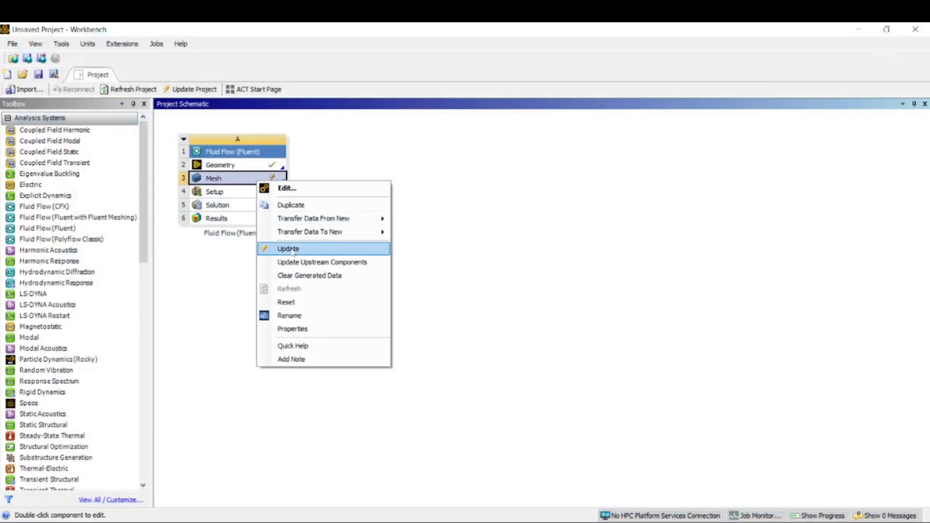
{"action": "left_click", "coordinate": [292, 252]}
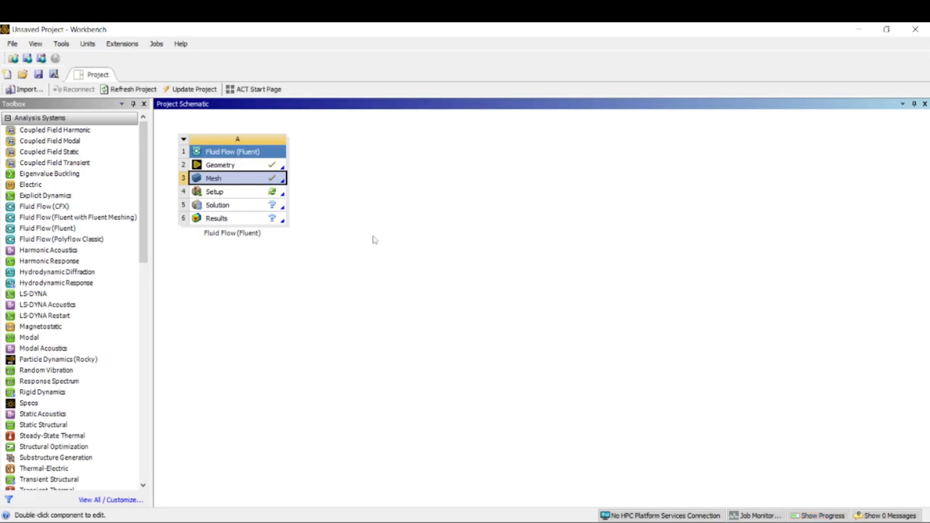
{"action": "left_click", "coordinate": [252, 193]}
{"action": "right_click", "coordinate": [252, 192]}
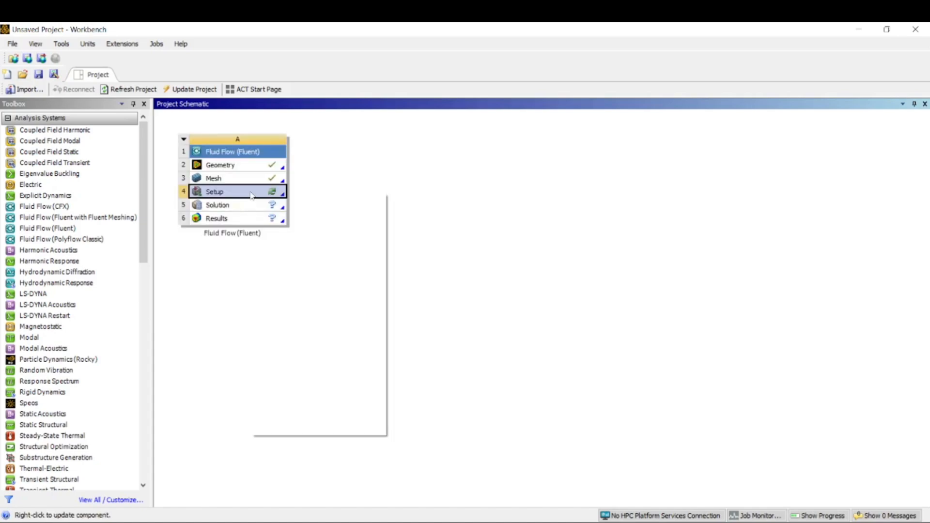
{"action": "left_click", "coordinate": [273, 200]}
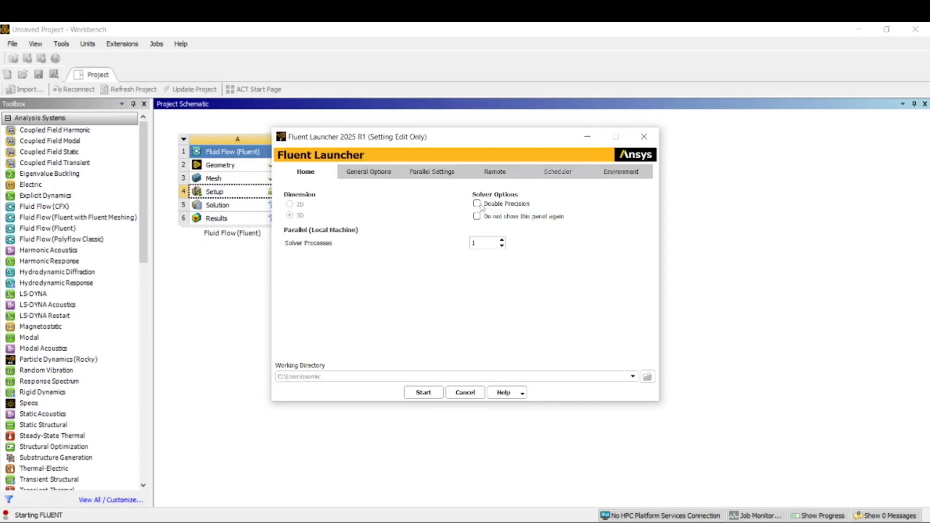
Start Fluent with Double Precision enabled and 2 solver processes, allowing its network access through the firewall.
{"action": "left_click", "coordinate": [477, 205]}
{"action": "left_click", "coordinate": [502, 240]}
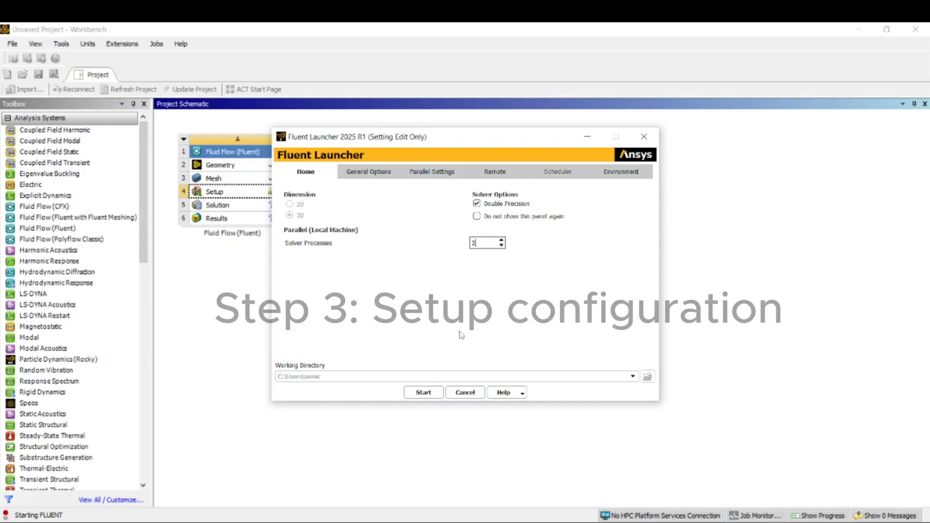
{"action": "left_click", "coordinate": [423, 392]}
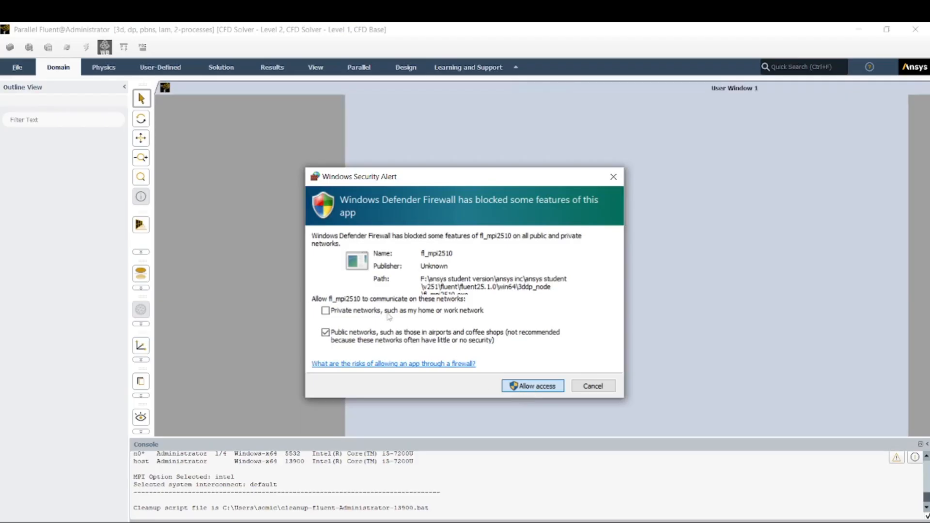
{"action": "left_click", "coordinate": [533, 386]}
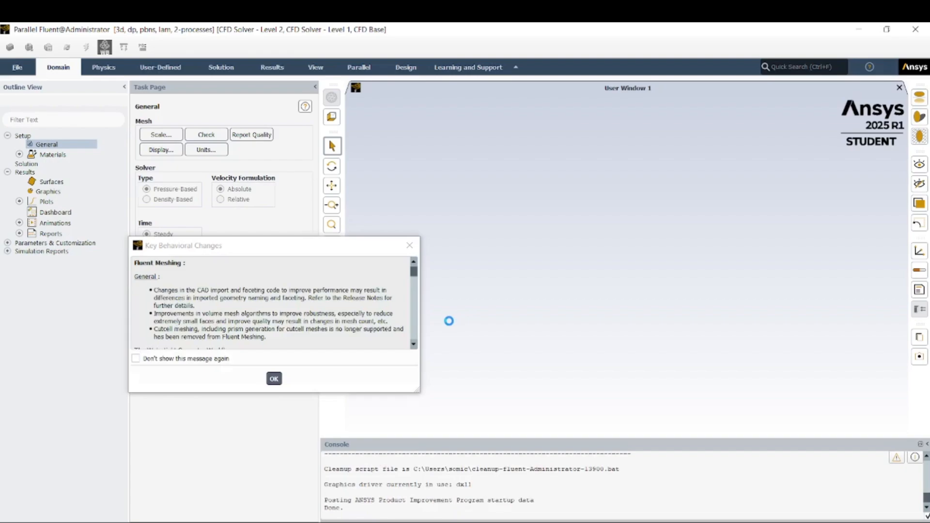
Read through the Key Behavioral Changes notice and dismiss it.
{"action": "scroll", "coordinate": [219, 329], "scroll_direction": "down", "scroll_amount": 1}
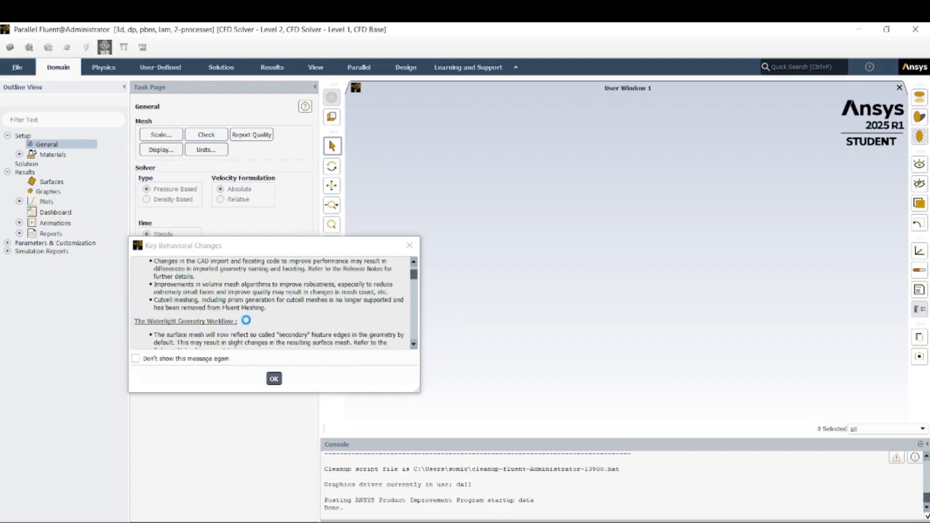
{"action": "scroll", "coordinate": [181, 348], "scroll_direction": "down", "scroll_amount": 2}
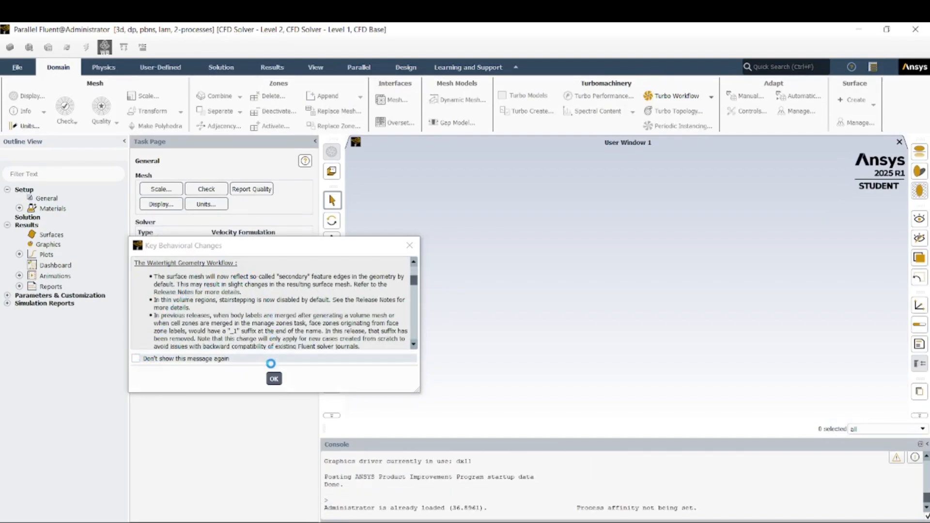
{"action": "scroll", "coordinate": [263, 318], "scroll_direction": "down", "scroll_amount": 1}
{"action": "scroll", "coordinate": [265, 324], "scroll_direction": "down", "scroll_amount": 2}
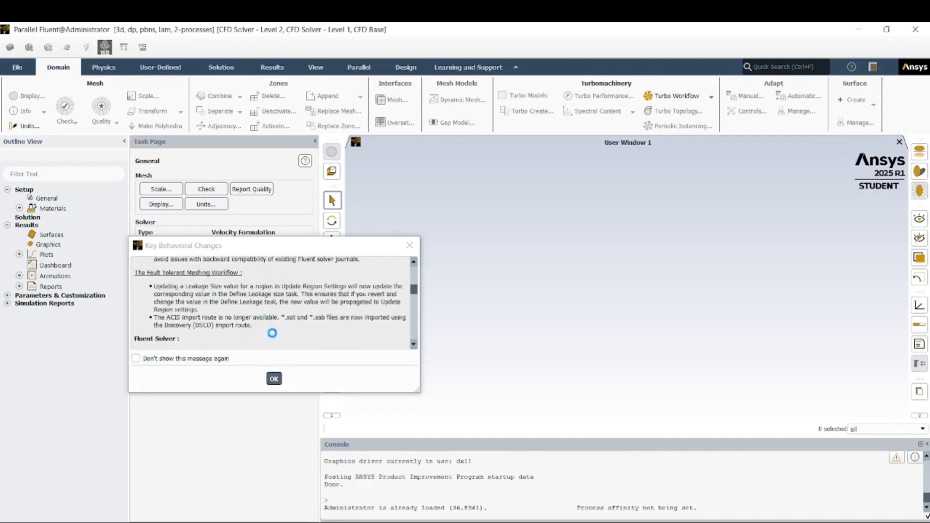
{"action": "scroll", "coordinate": [270, 332], "scroll_direction": "up", "scroll_amount": 5}
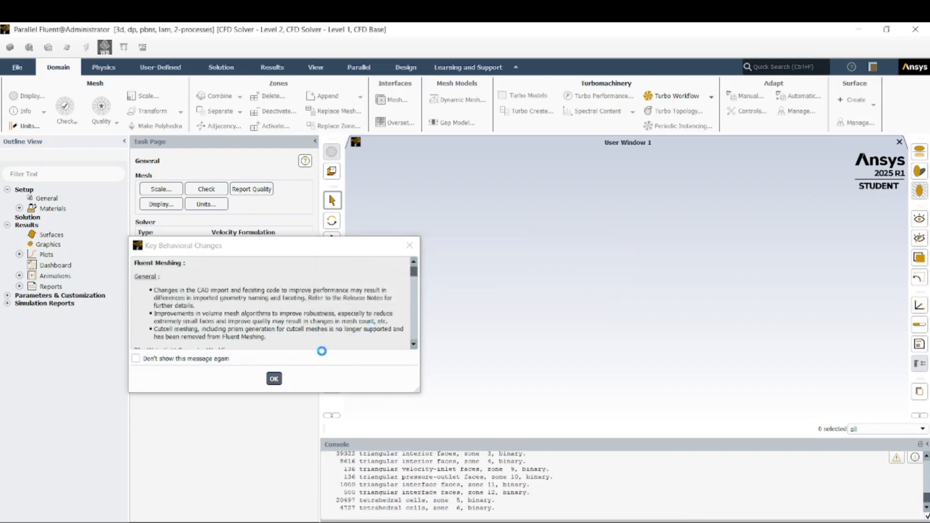
{"action": "scroll", "coordinate": [295, 318], "scroll_direction": "down", "scroll_amount": 3}
{"action": "scroll", "coordinate": [262, 347], "scroll_direction": "down", "scroll_amount": 3}
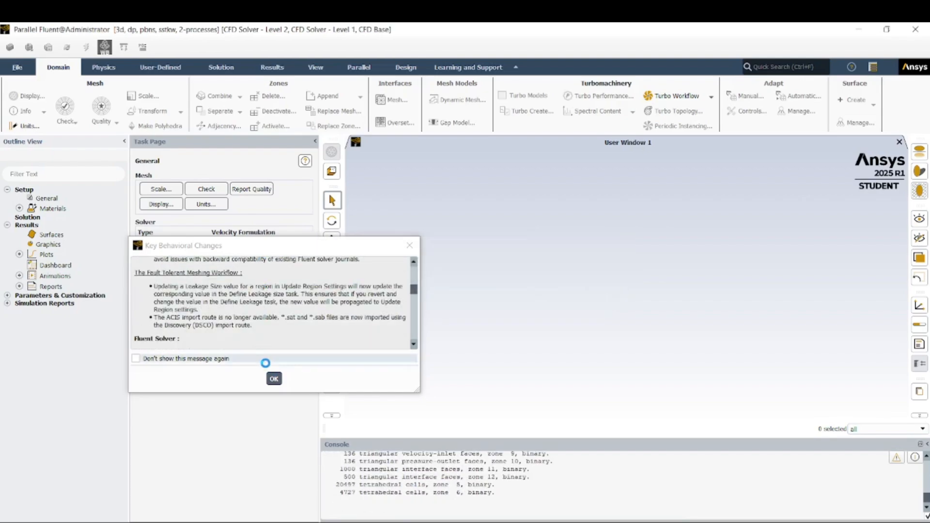
{"action": "left_click", "coordinate": [274, 379]}
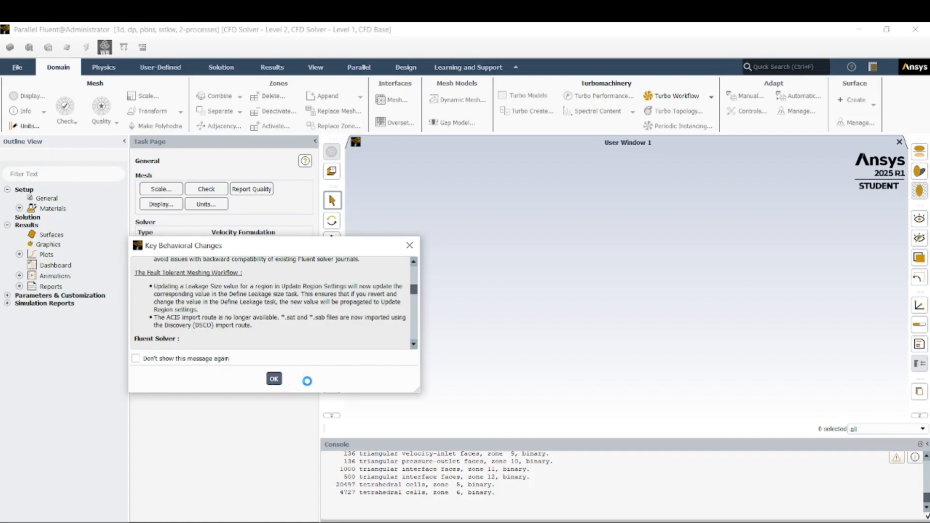
{"action": "scroll", "coordinate": [397, 325], "scroll_direction": "down", "scroll_amount": 10}
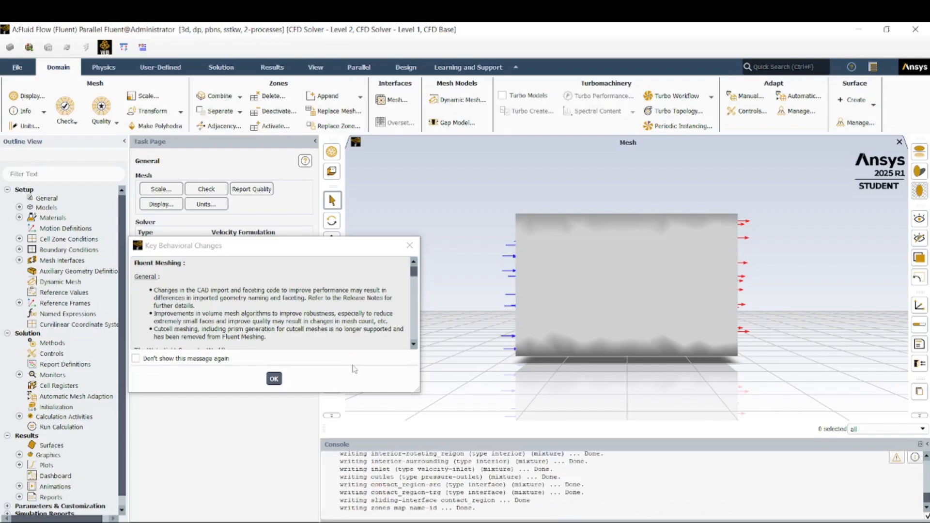
{"action": "left_click", "coordinate": [274, 379]}
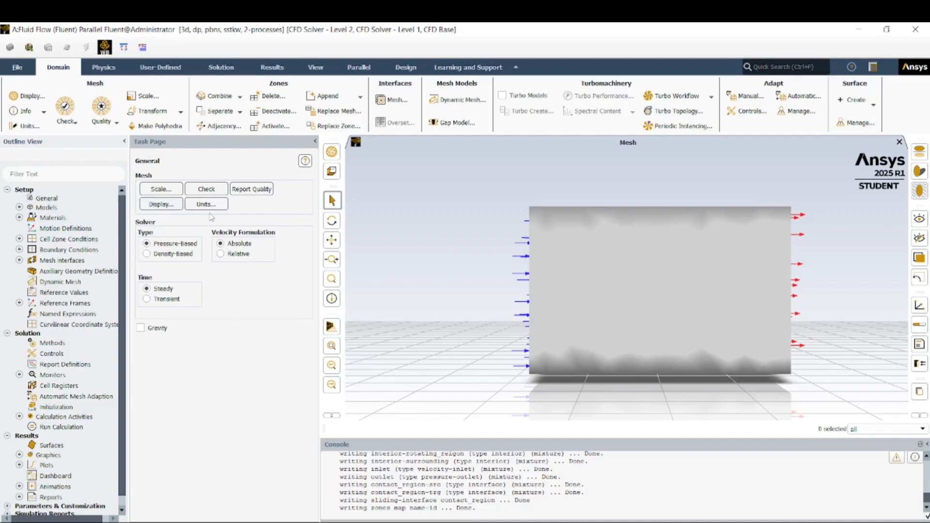
Run the mesh check and set the solver's time option to Transient.
{"action": "left_click", "coordinate": [216, 192]}
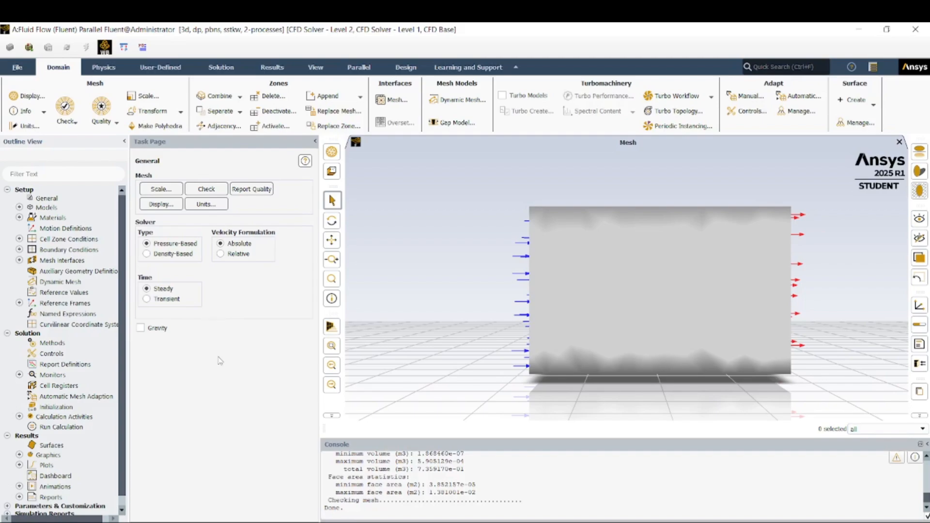
{"action": "left_click", "coordinate": [147, 299]}
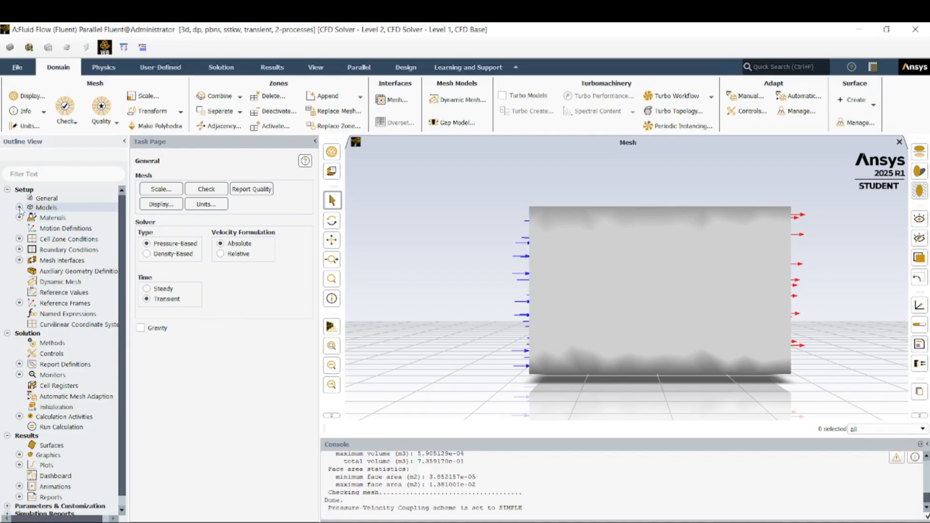
Set the viscous model to Reynolds Stress (7 eqn) with Scalable Wall Functions and recheck the model's settings.
{"action": "left_click", "coordinate": [19, 208]}
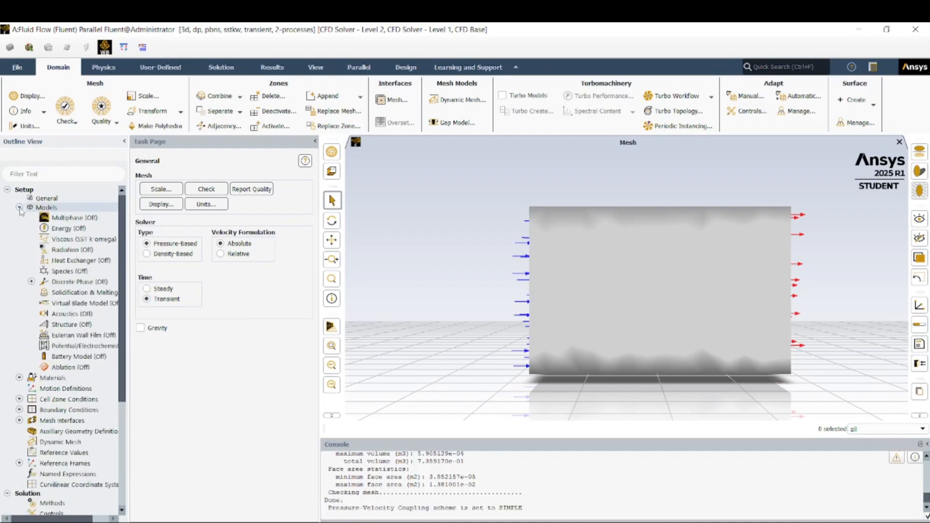
{"action": "left_click", "coordinate": [62, 239]}
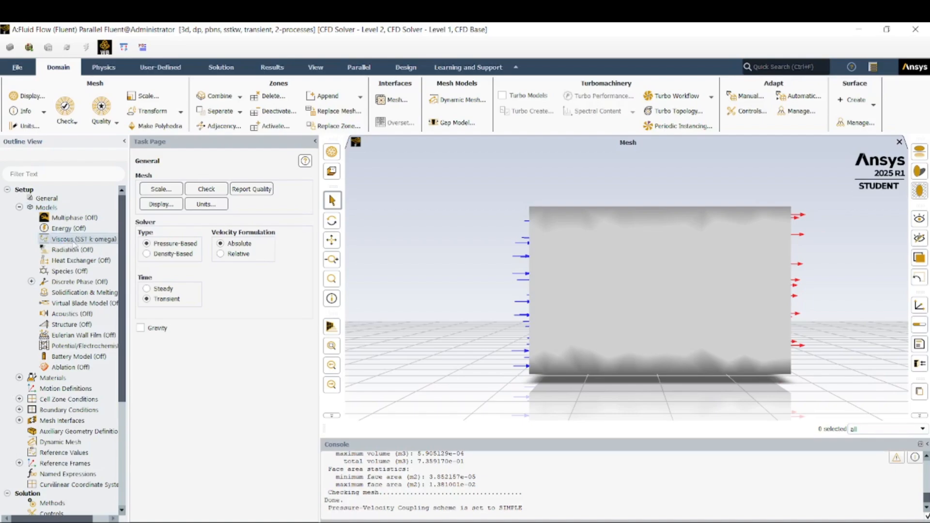
{"action": "double_click", "coordinate": [90, 239]}
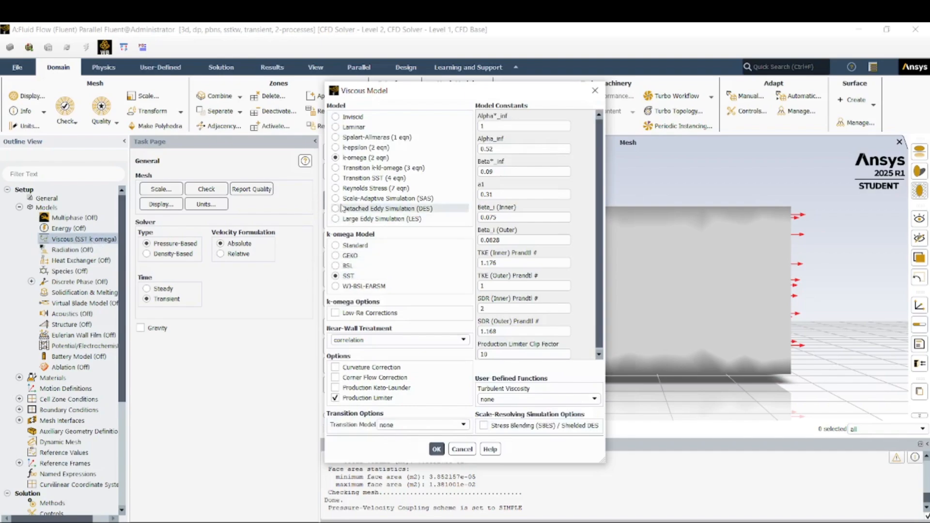
{"action": "left_click", "coordinate": [336, 189]}
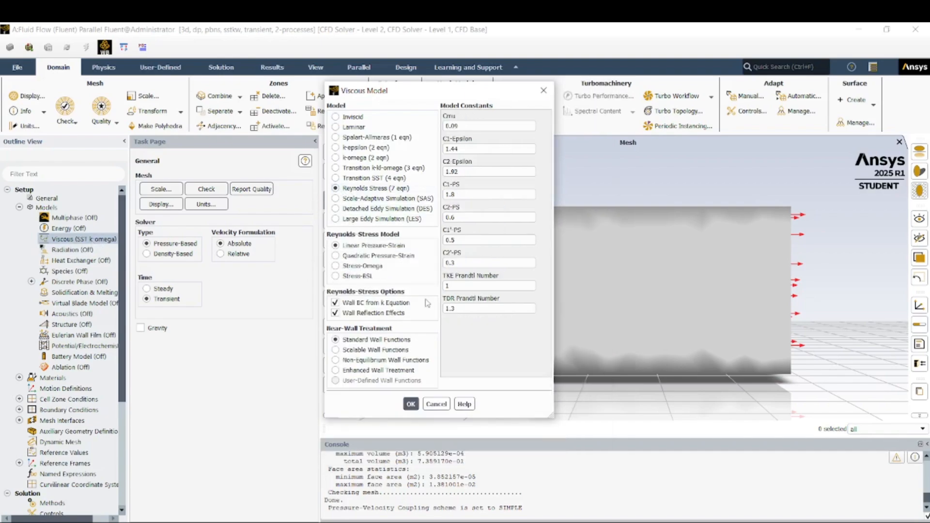
{"action": "left_click", "coordinate": [366, 351]}
{"action": "left_click", "coordinate": [411, 404]}
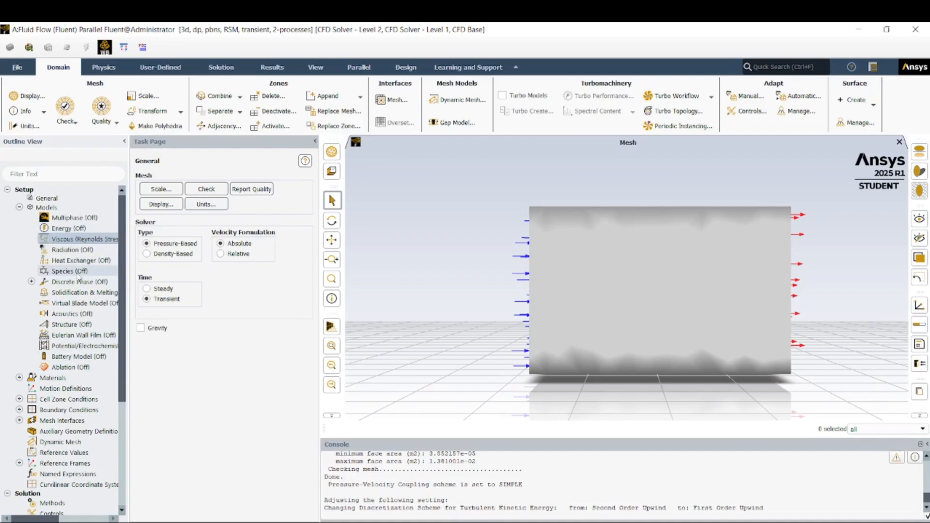
{"action": "double_click", "coordinate": [74, 240]}
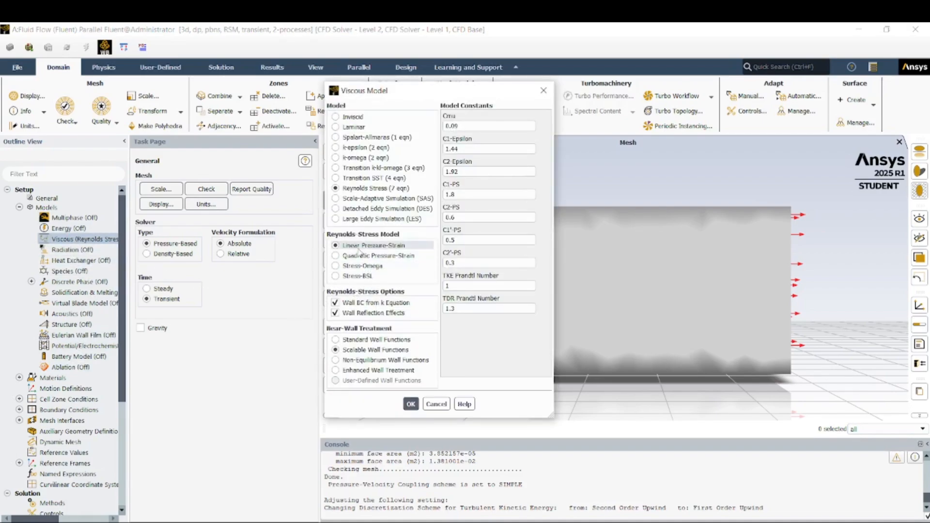
{"action": "left_click", "coordinate": [405, 405]}
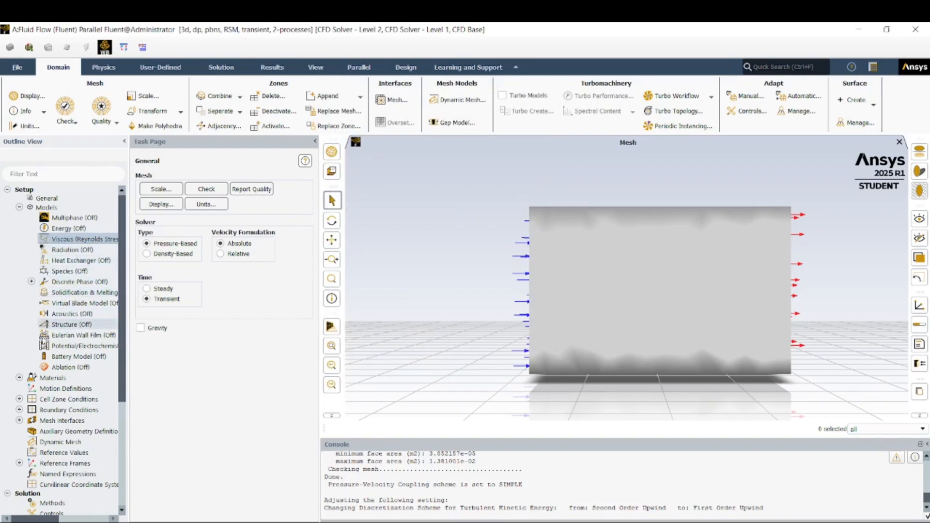
Review the fluid and solid materials, and enable Mesh Motion for the rotating_reigon cell zone.
{"action": "left_click", "coordinate": [19, 378]}
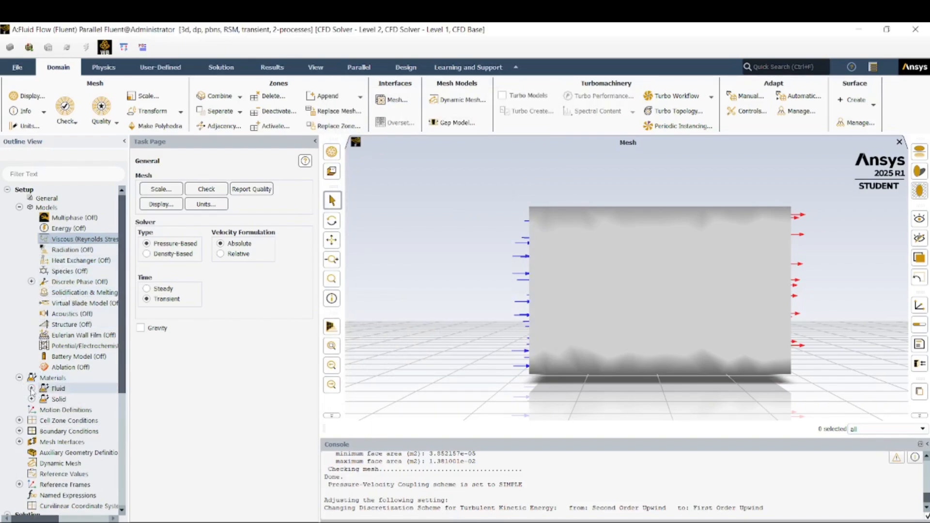
{"action": "left_click", "coordinate": [31, 388]}
{"action": "left_click", "coordinate": [32, 409]}
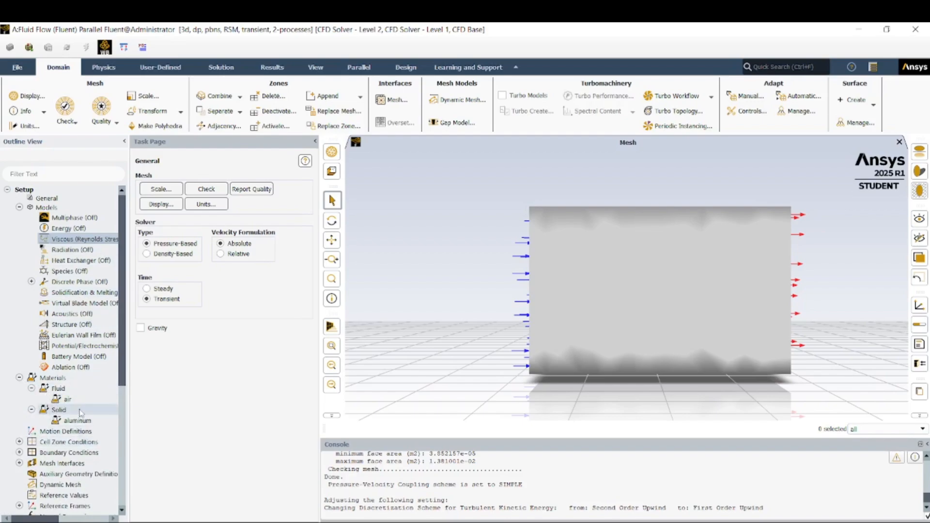
{"action": "scroll", "coordinate": [77, 417], "scroll_direction": "down", "scroll_amount": 2}
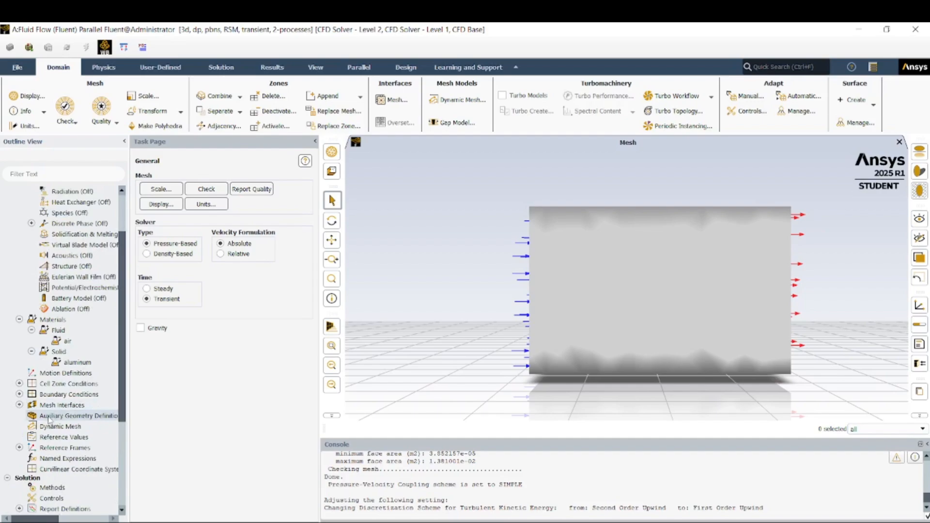
{"action": "left_click", "coordinate": [19, 383]}
{"action": "scroll", "coordinate": [23, 384], "scroll_direction": "down", "scroll_amount": 1}
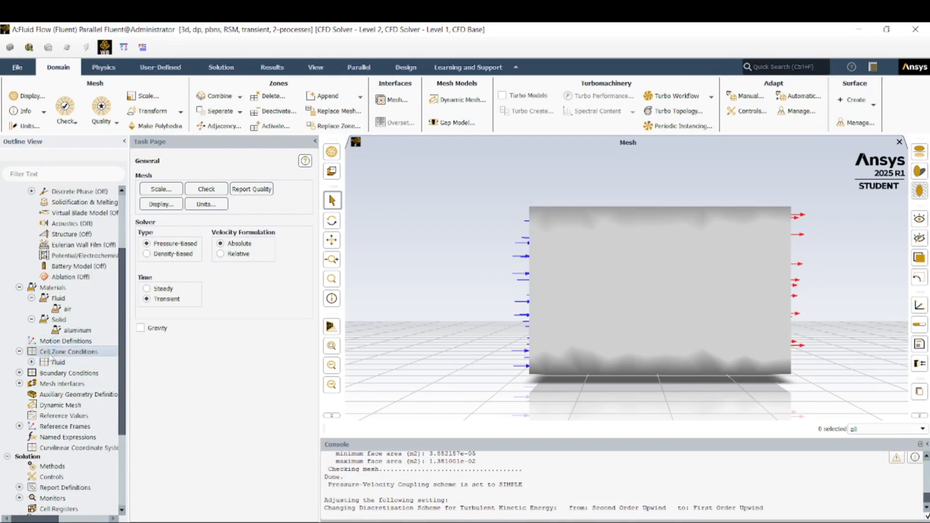
{"action": "left_click", "coordinate": [32, 362]}
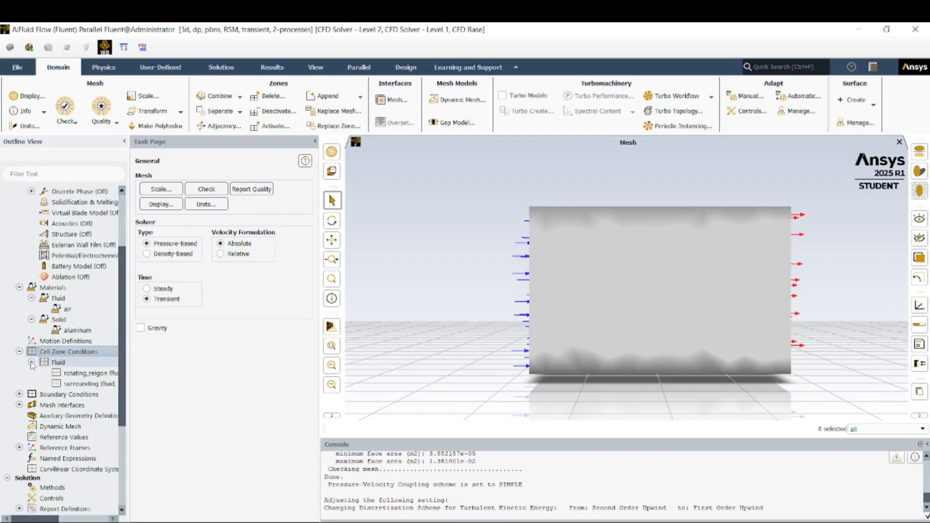
{"action": "double_click", "coordinate": [67, 375]}
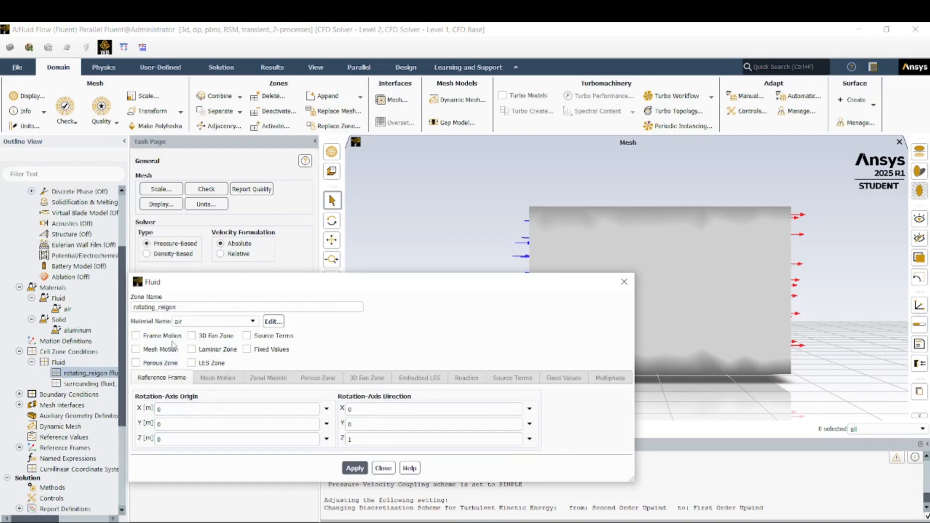
{"action": "left_click", "coordinate": [137, 350]}
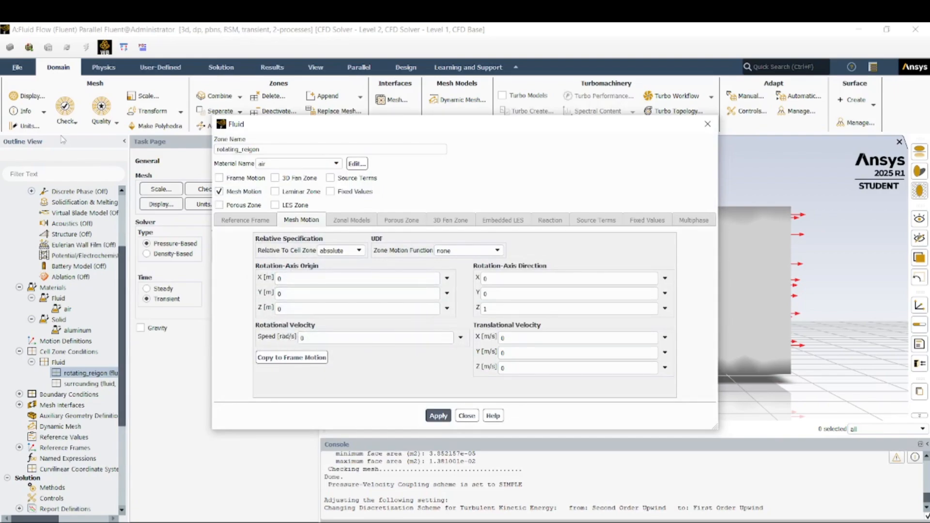
Open the unit settings and look through the quantities for velocity to examine its available units.
{"action": "left_click", "coordinate": [34, 127]}
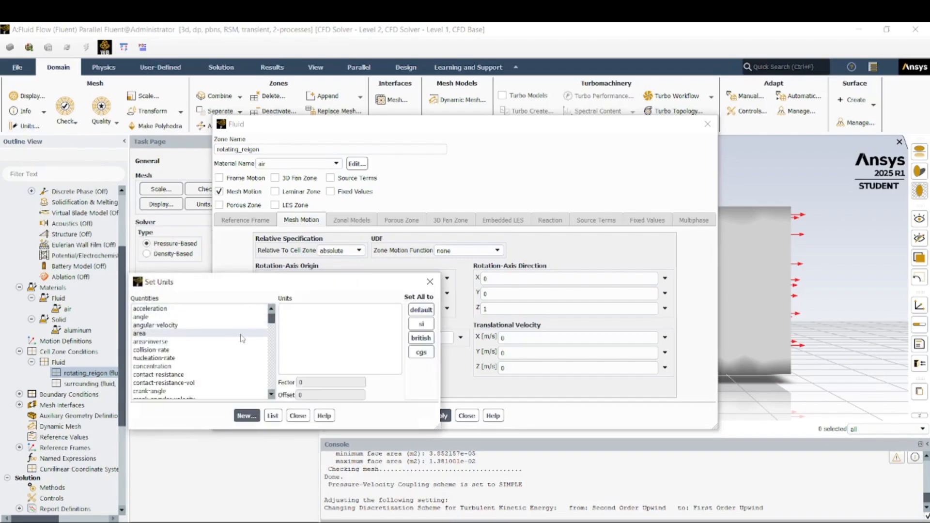
{"action": "scroll", "coordinate": [165, 322], "scroll_direction": "down", "scroll_amount": 8}
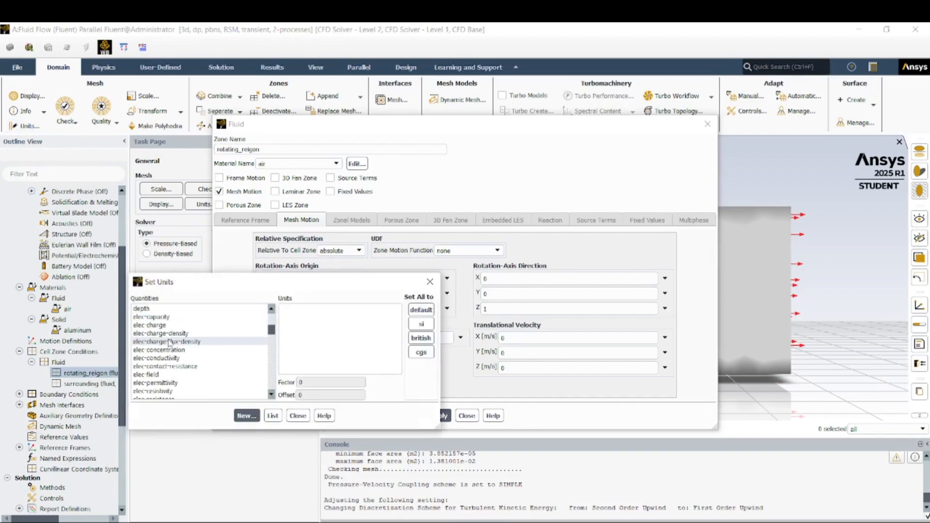
{"action": "scroll", "coordinate": [170, 343], "scroll_direction": "down", "scroll_amount": 12}
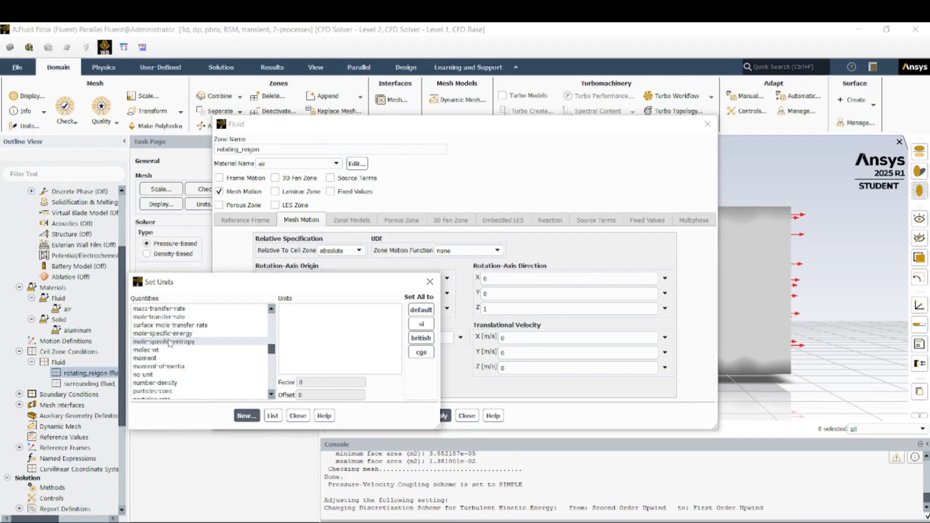
{"action": "scroll", "coordinate": [169, 343], "scroll_direction": "down", "scroll_amount": 10}
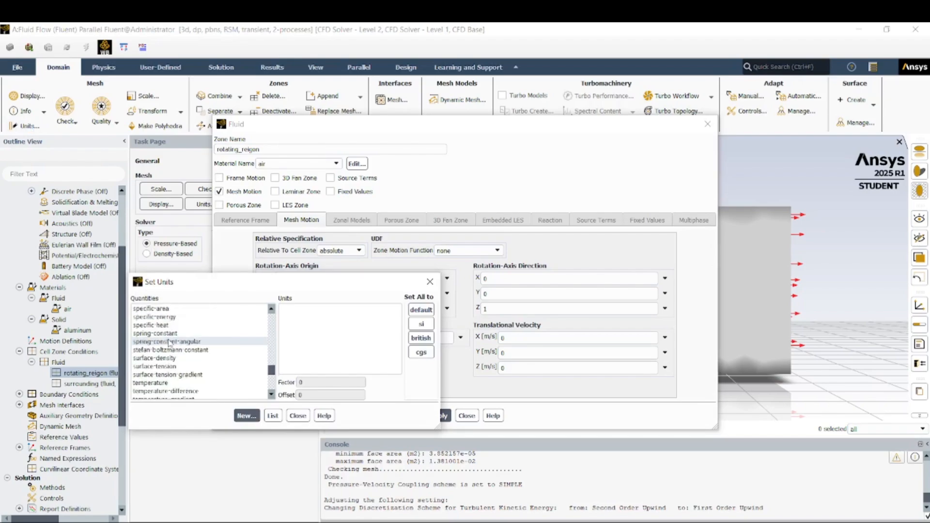
{"action": "scroll", "coordinate": [169, 342], "scroll_direction": "up", "scroll_amount": 1}
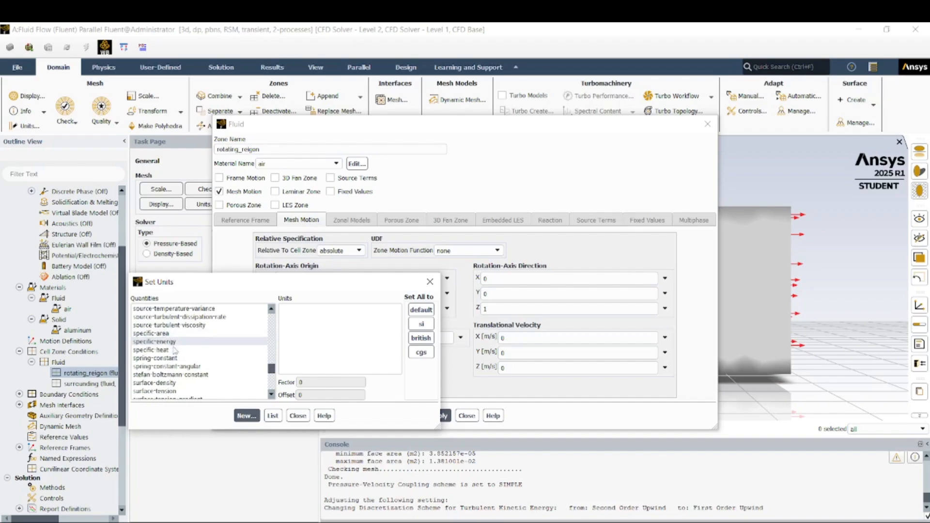
{"action": "scroll", "coordinate": [178, 363], "scroll_direction": "down", "scroll_amount": 6}
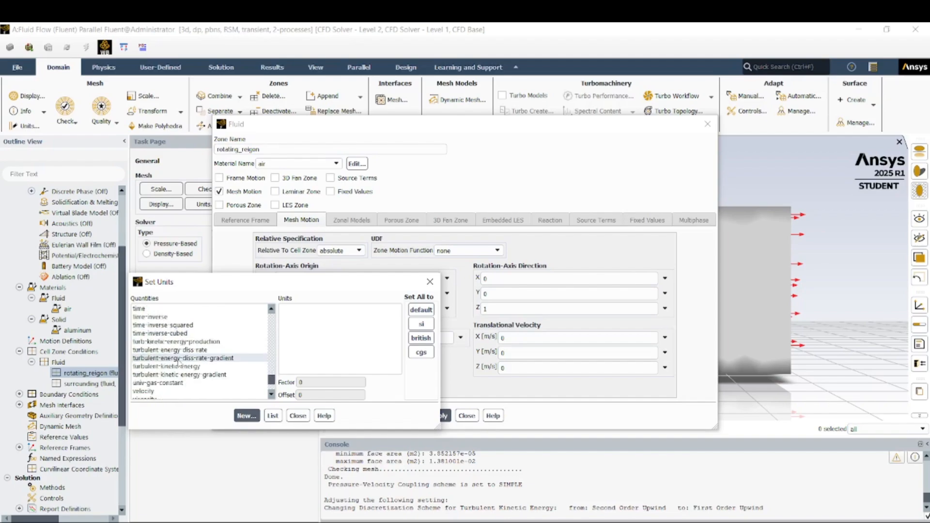
{"action": "scroll", "coordinate": [178, 362], "scroll_direction": "down", "scroll_amount": 1}
{"action": "left_click_drag", "start_coordinate": [221, 288], "coordinate": [197, 178]}
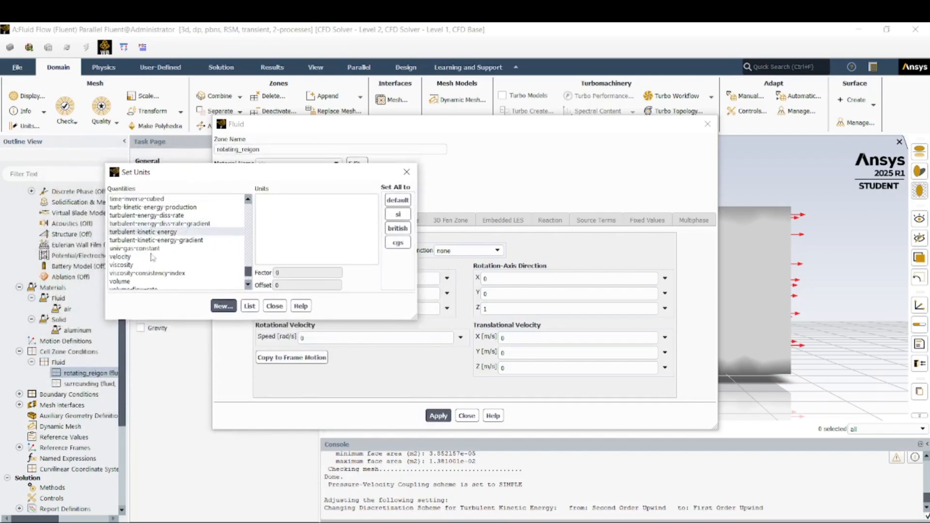
{"action": "scroll", "coordinate": [147, 262], "scroll_direction": "down", "scroll_amount": 1}
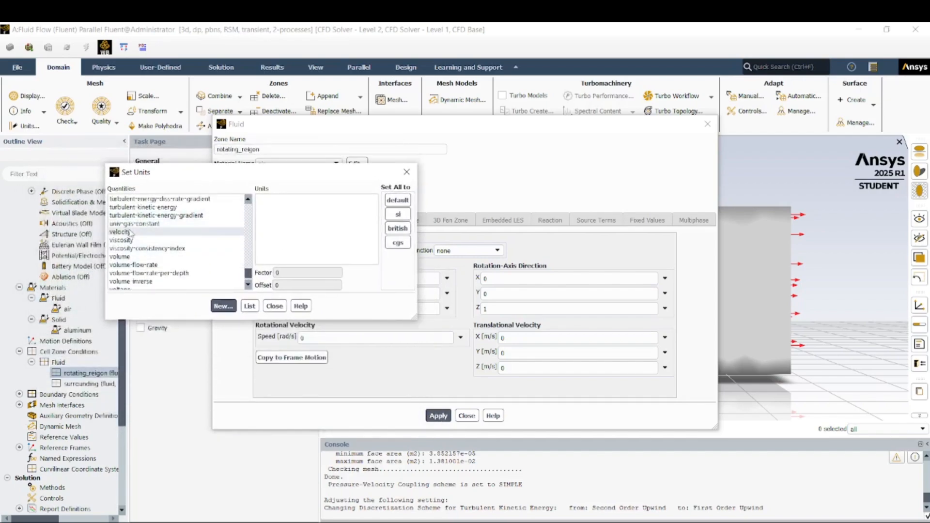
{"action": "scroll", "coordinate": [141, 246], "scroll_direction": "down", "scroll_amount": 1}
{"action": "scroll", "coordinate": [141, 246], "scroll_direction": "up", "scroll_amount": 1}
{"action": "left_click", "coordinate": [130, 233]}
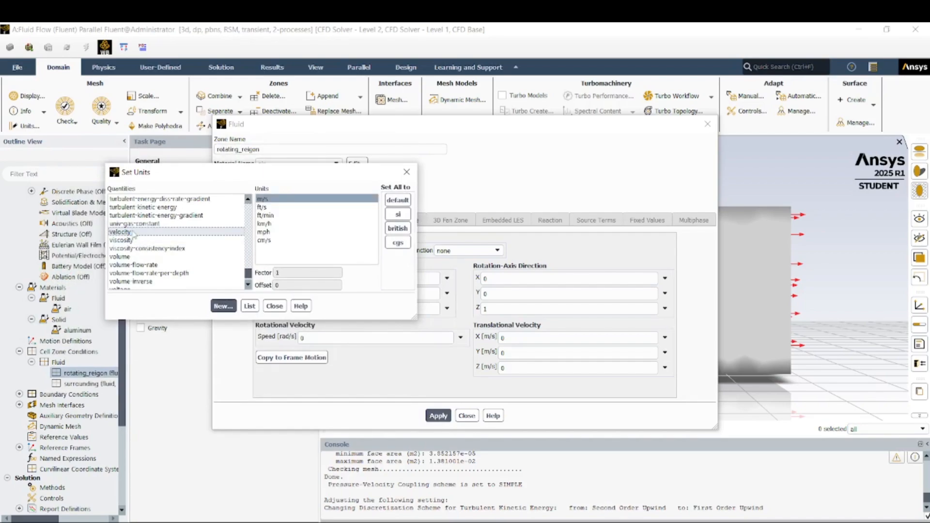
Set the angular-velocity unit to rev/min, accept its unit definition, and close the unit settings.
{"action": "scroll", "coordinate": [135, 234], "scroll_direction": "up", "scroll_amount": 8}
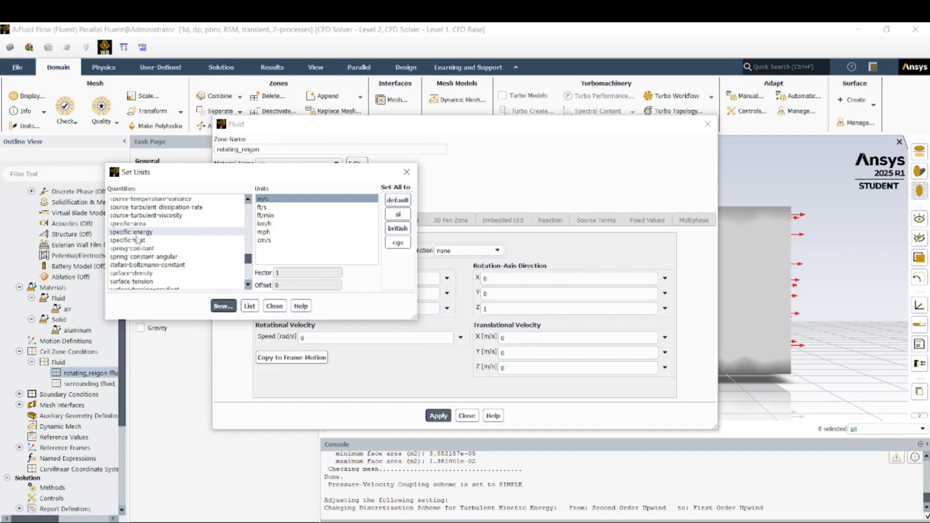
{"action": "scroll", "coordinate": [132, 283], "scroll_direction": "down", "scroll_amount": 1}
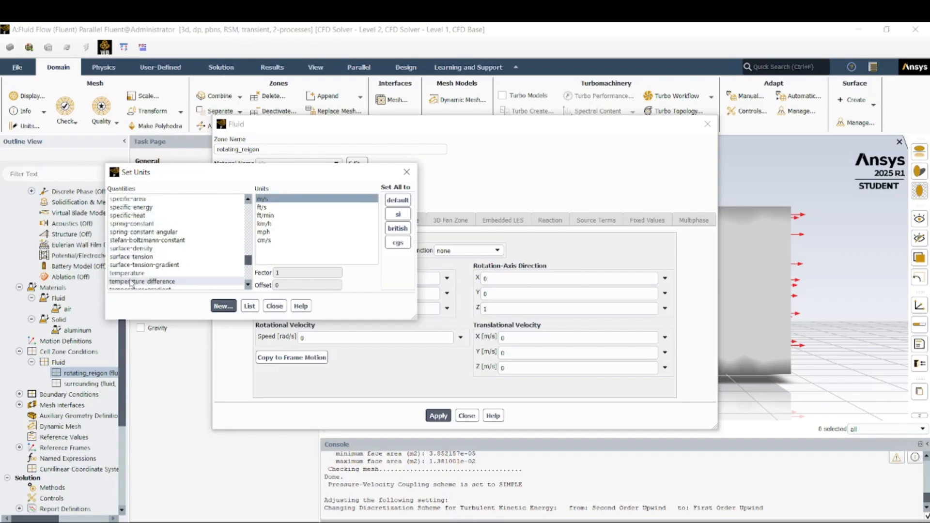
{"action": "scroll", "coordinate": [132, 278], "scroll_direction": "up", "scroll_amount": 1}
{"action": "scroll", "coordinate": [134, 271], "scroll_direction": "up", "scroll_amount": 5}
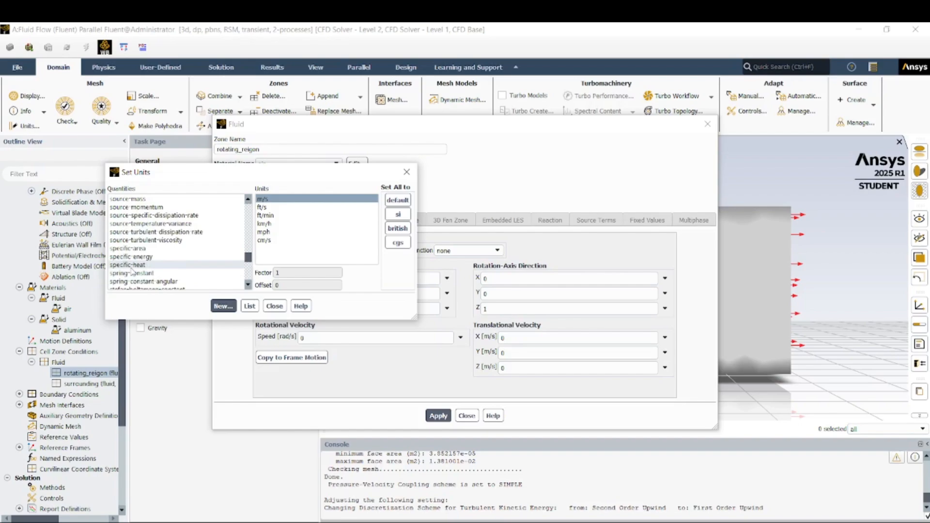
{"action": "scroll", "coordinate": [138, 261], "scroll_direction": "up", "scroll_amount": 5}
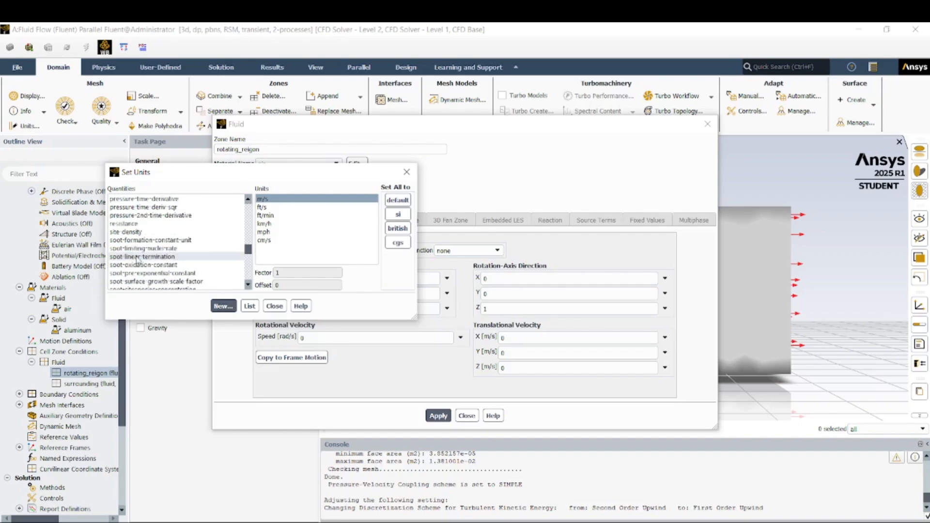
{"action": "scroll", "coordinate": [137, 261], "scroll_direction": "up", "scroll_amount": 2}
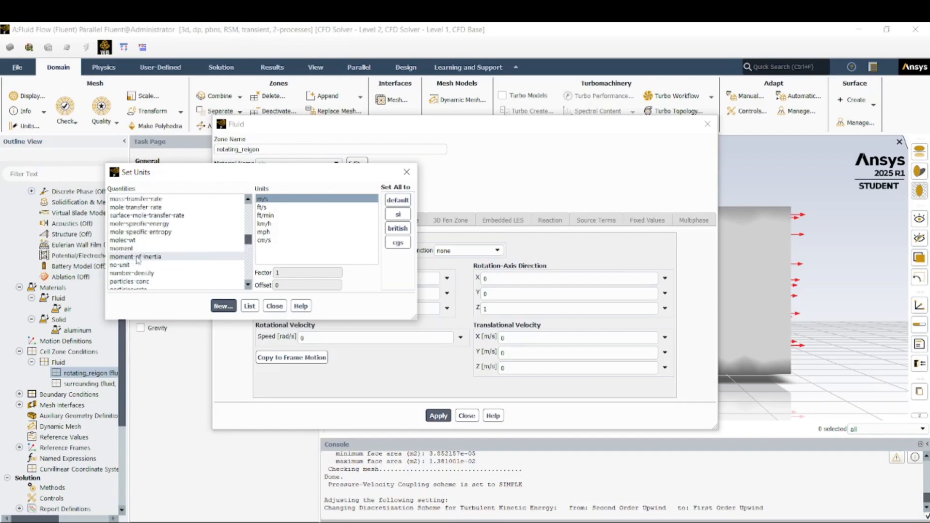
{"action": "scroll", "coordinate": [137, 260], "scroll_direction": "up", "scroll_amount": 6}
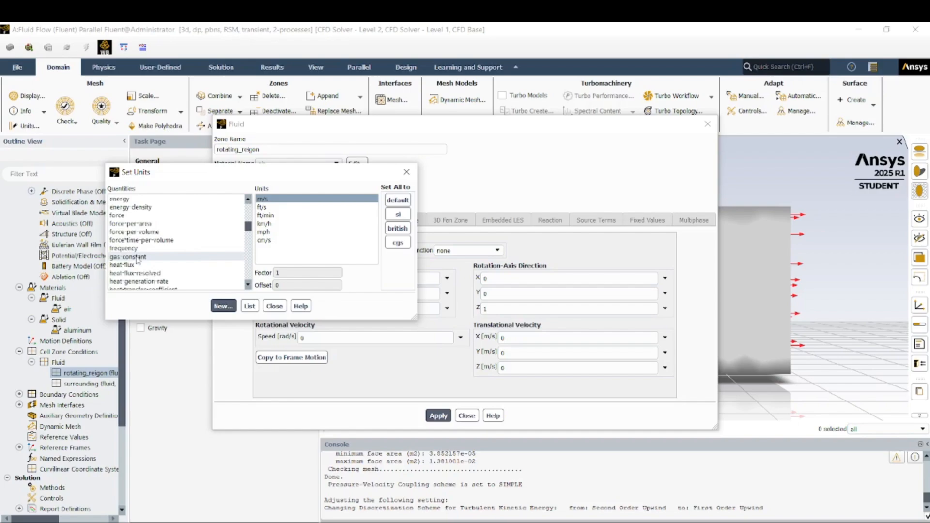
{"action": "scroll", "coordinate": [137, 261], "scroll_direction": "up", "scroll_amount": 8}
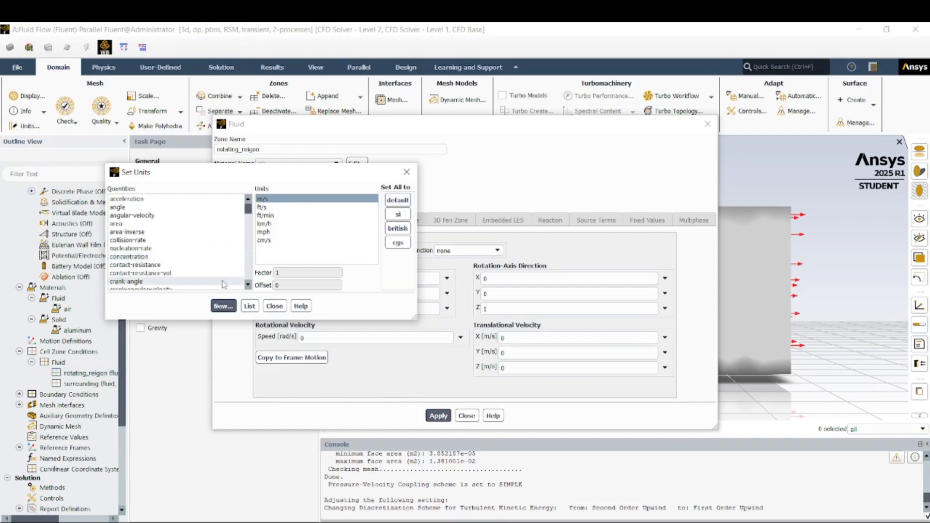
{"action": "left_click", "coordinate": [172, 216]}
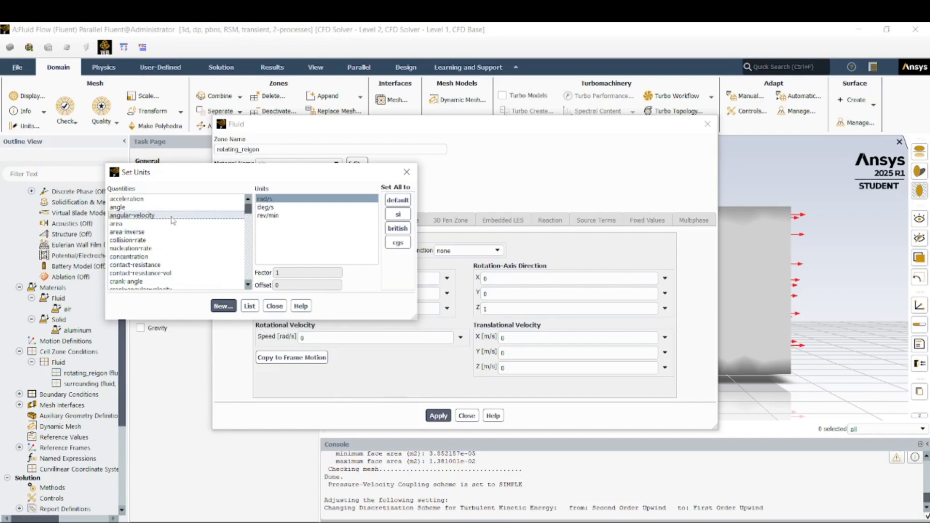
{"action": "left_click", "coordinate": [279, 217]}
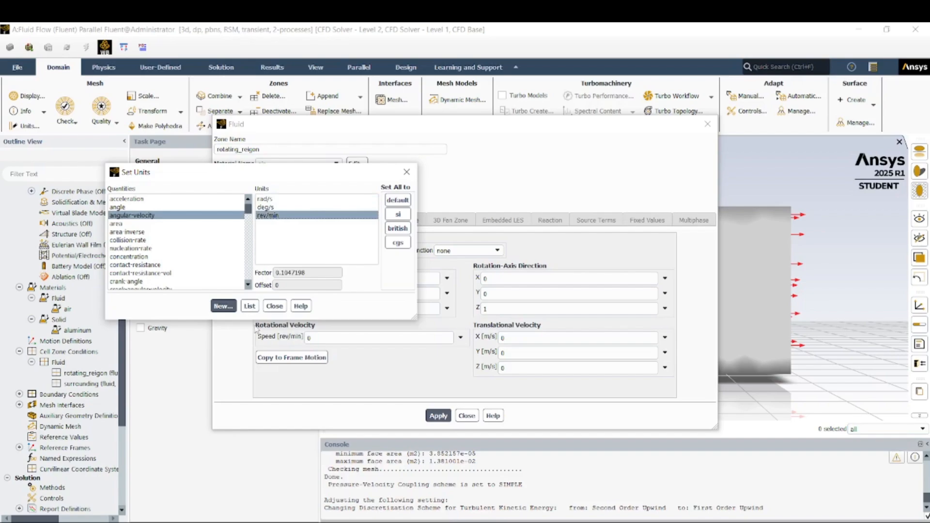
{"action": "left_click", "coordinate": [222, 306]}
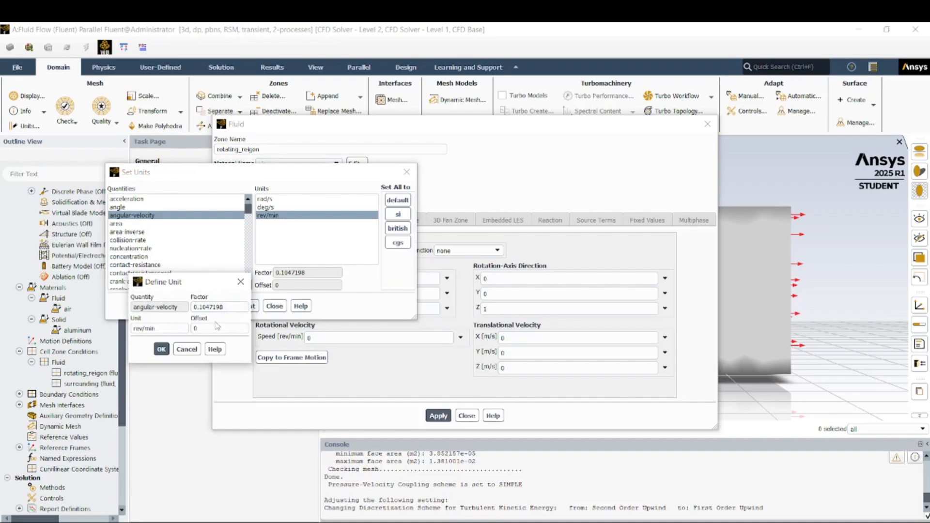
{"action": "left_click", "coordinate": [162, 349]}
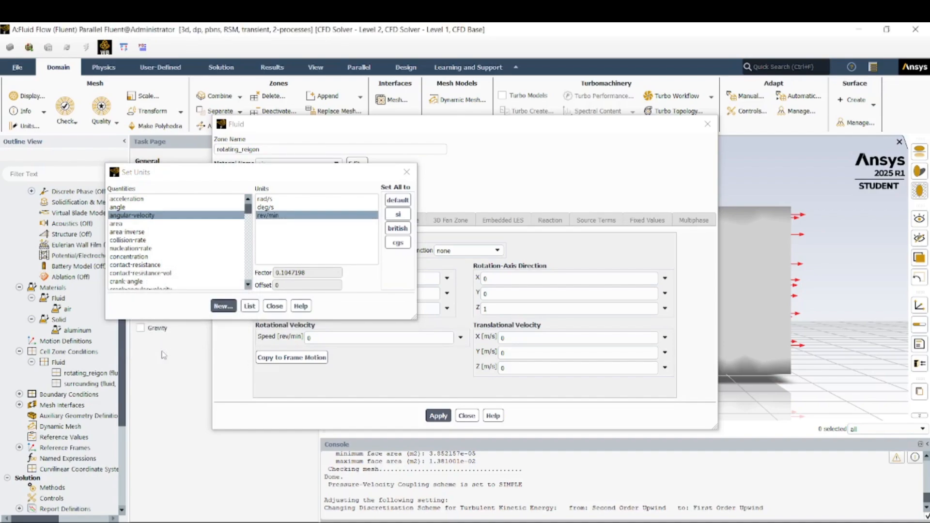
{"action": "left_click", "coordinate": [407, 173]}
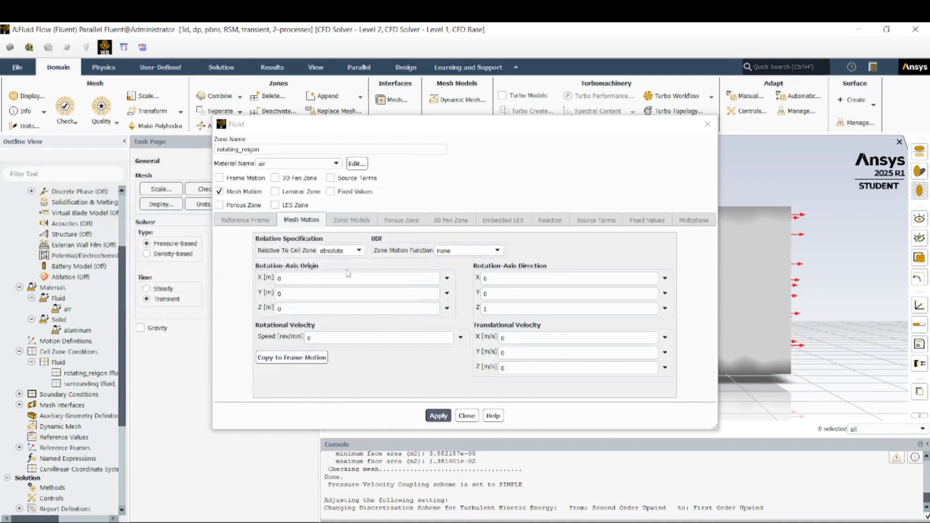
Set the rotational speed of the rotating_reigon zone's mesh motion to 500 rev/min.
{"action": "left_click", "coordinate": [333, 339]}
{"action": "key", "text": "BackSpace"}
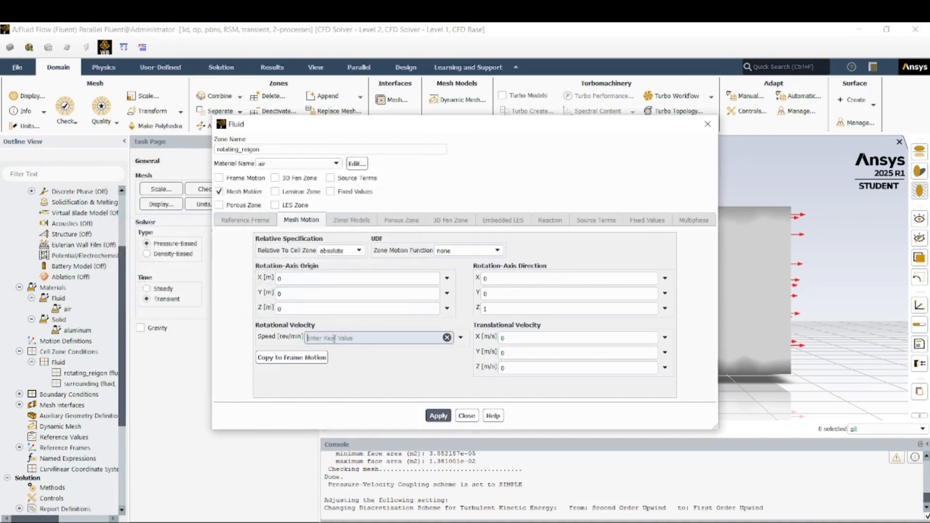
{"action": "type", "text": "500"}
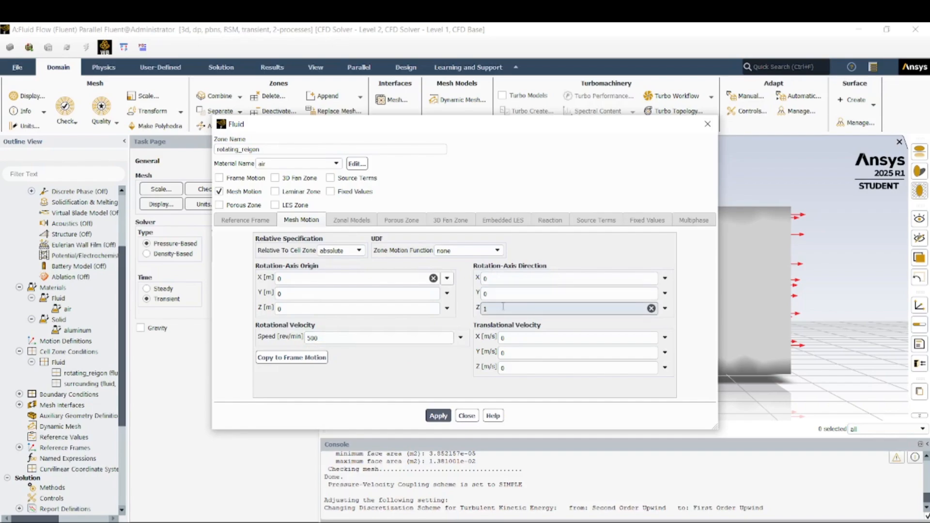
Set the mesh motion's rotation-axis direction to X 1 and Z 0, then apply and close the rotating_reigon zone settings.
{"action": "key", "text": "BackSpace"}
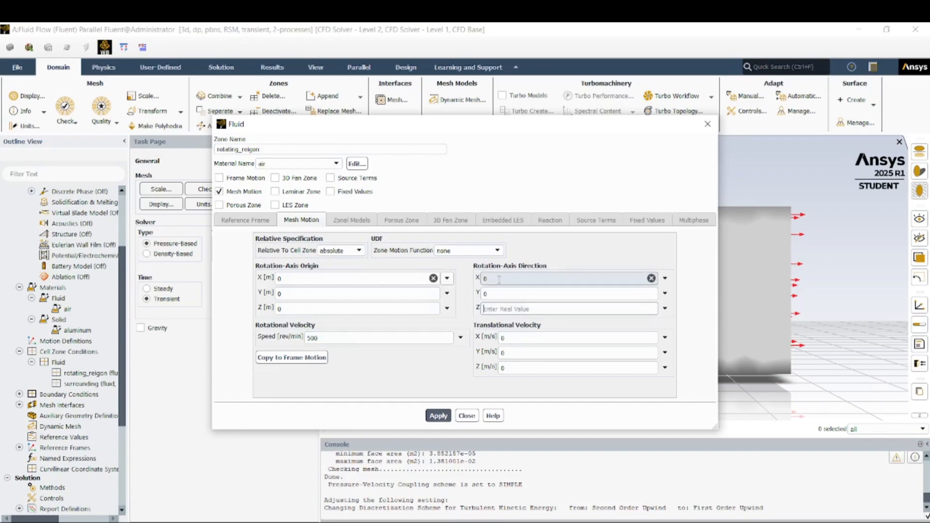
{"action": "left_click", "coordinate": [499, 279]}
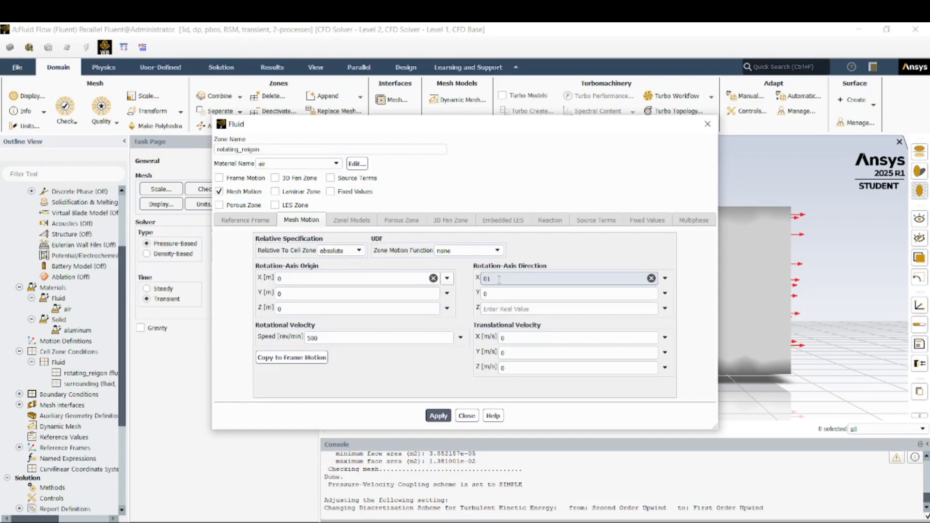
{"action": "key", "text": "BackSpace"}
{"action": "key", "text": "BackSpace"}
{"action": "type", "text": "1"}
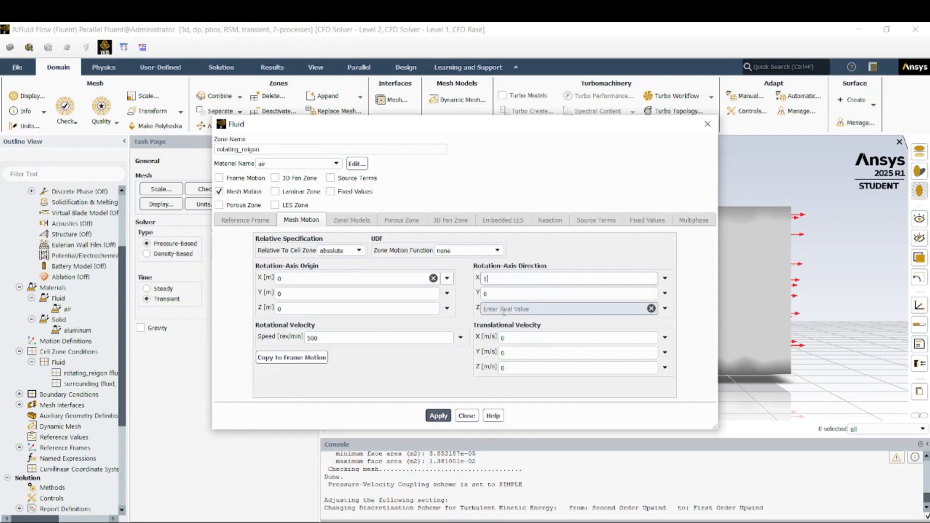
{"action": "left_click", "coordinate": [490, 309]}
{"action": "type", "text": "0"}
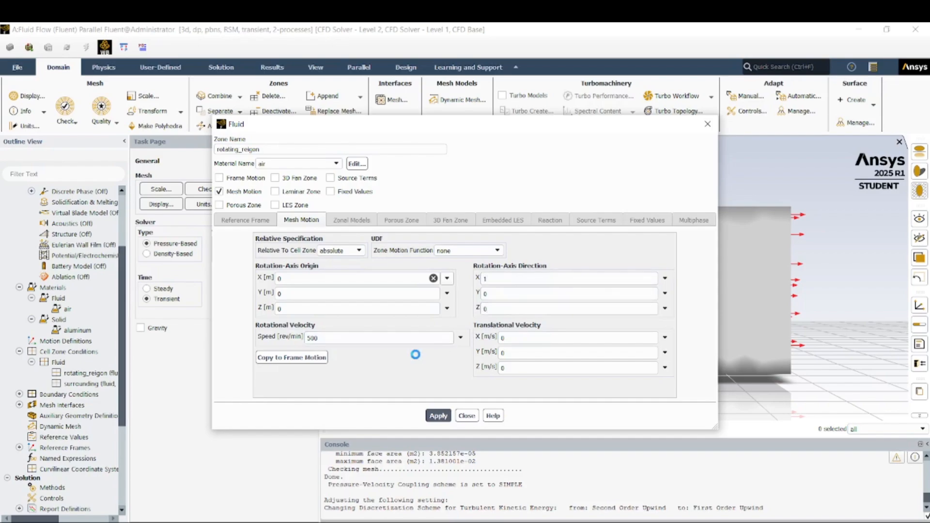
{"action": "left_click", "coordinate": [290, 292]}
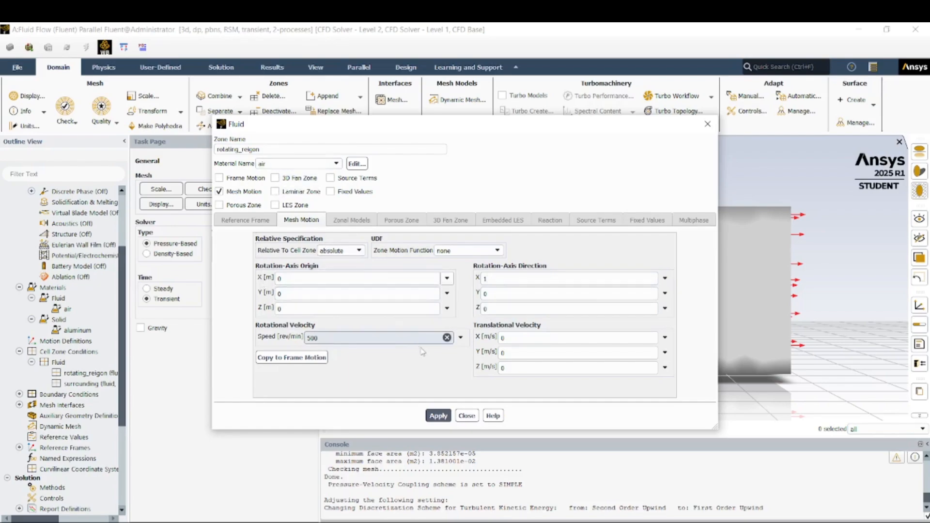
{"action": "left_click", "coordinate": [436, 416]}
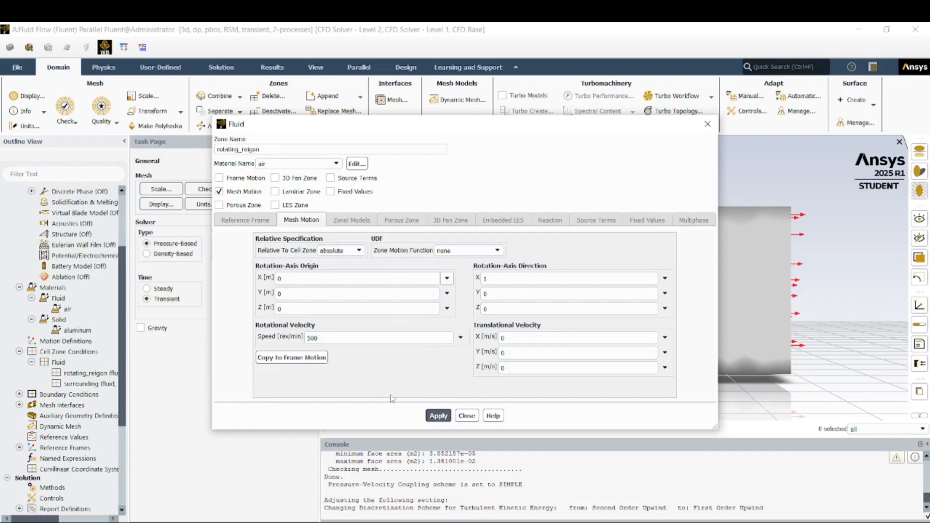
{"action": "left_click", "coordinate": [438, 417]}
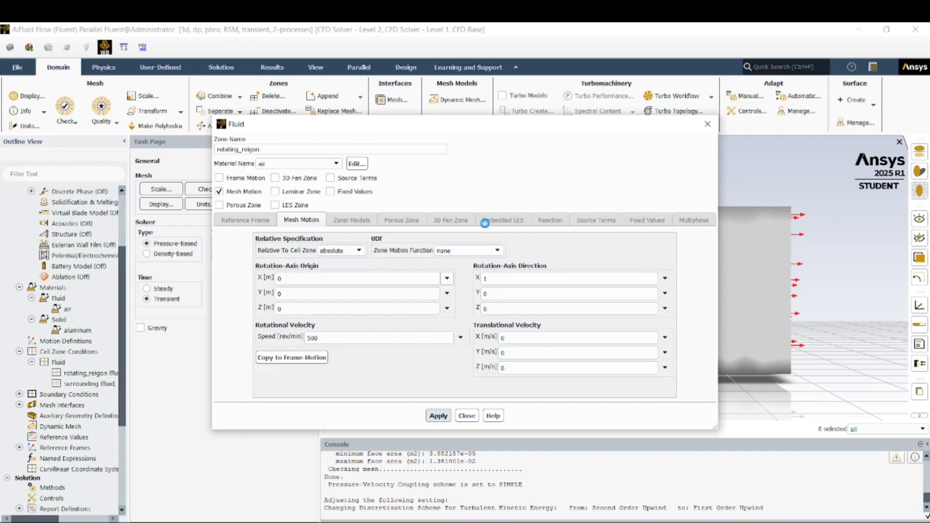
{"action": "left_click", "coordinate": [707, 124]}
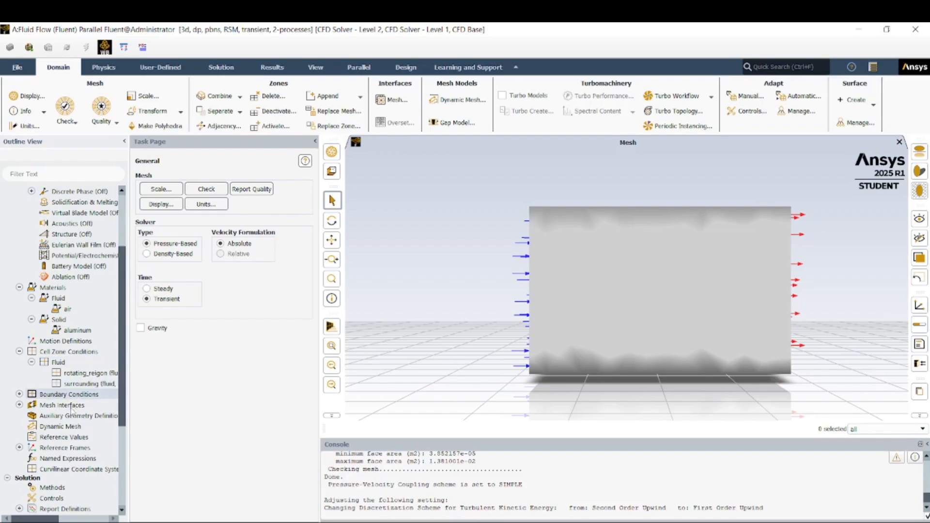
{"action": "double_click", "coordinate": [72, 373]}
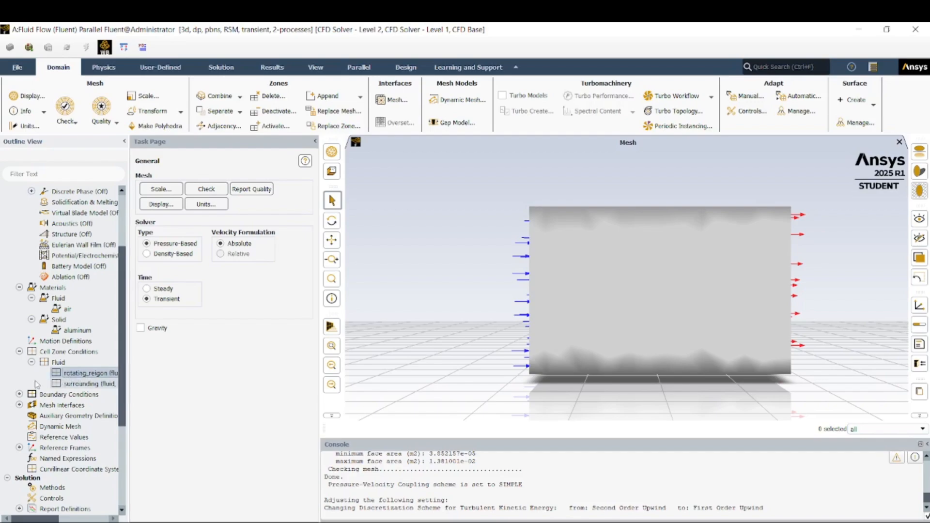
Review the velocity and turbulence settings of the inlet boundary, apply them, and close the velocity-inlet settings.
{"action": "left_click", "coordinate": [20, 394]}
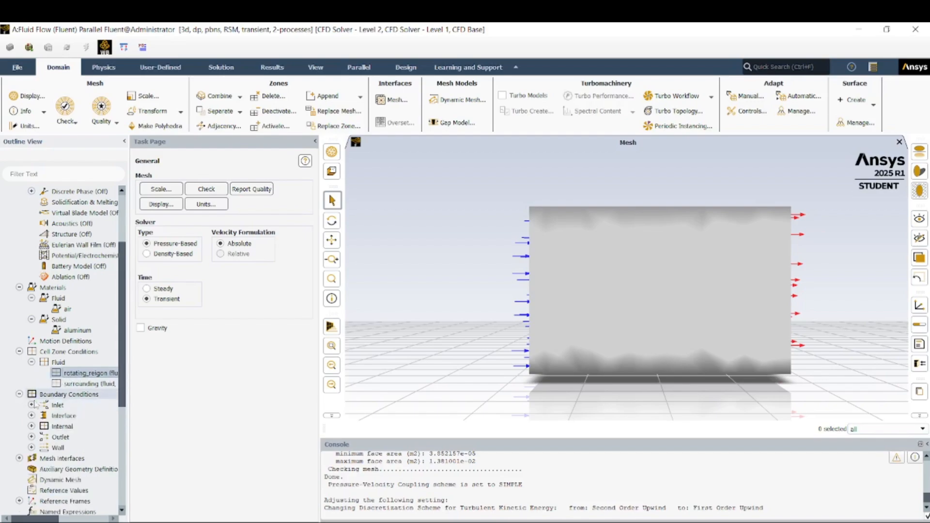
{"action": "double_click", "coordinate": [68, 410]}
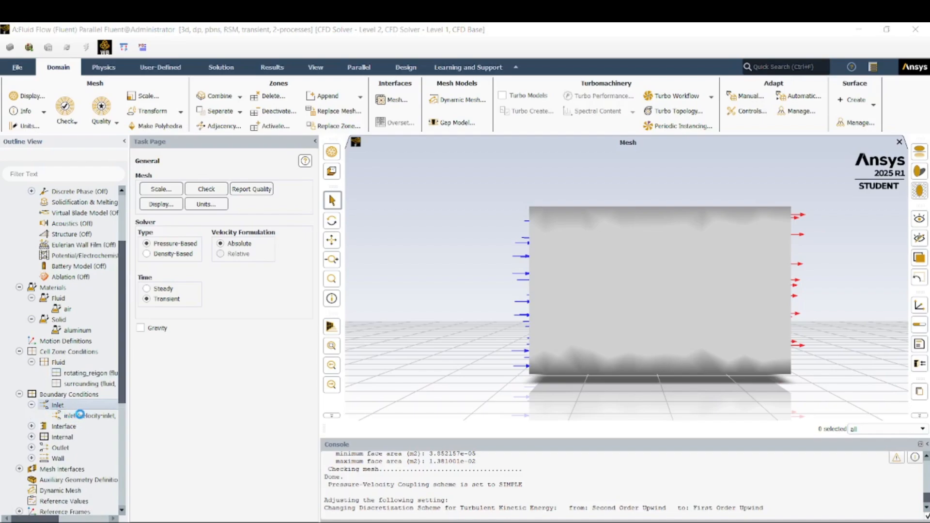
{"action": "left_click_drag", "start_coordinate": [242, 281], "coordinate": [336, 148]}
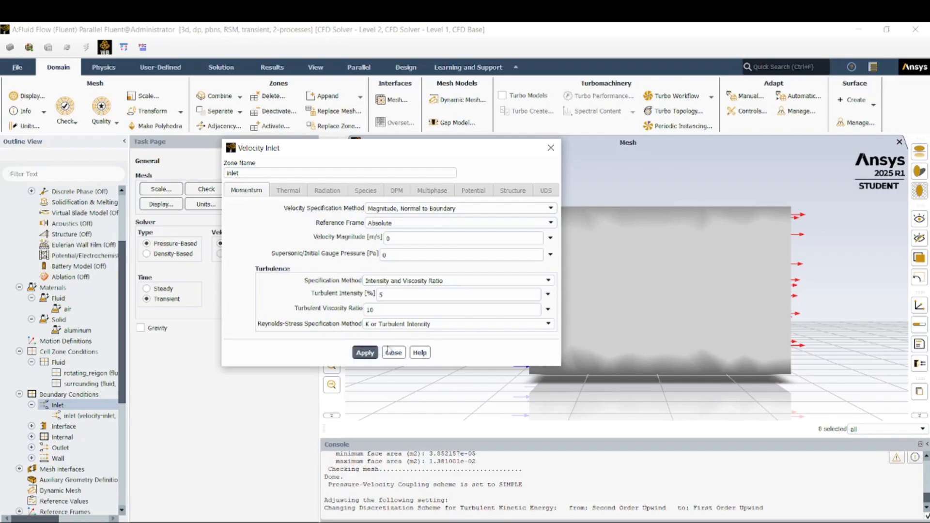
{"action": "left_click", "coordinate": [365, 353]}
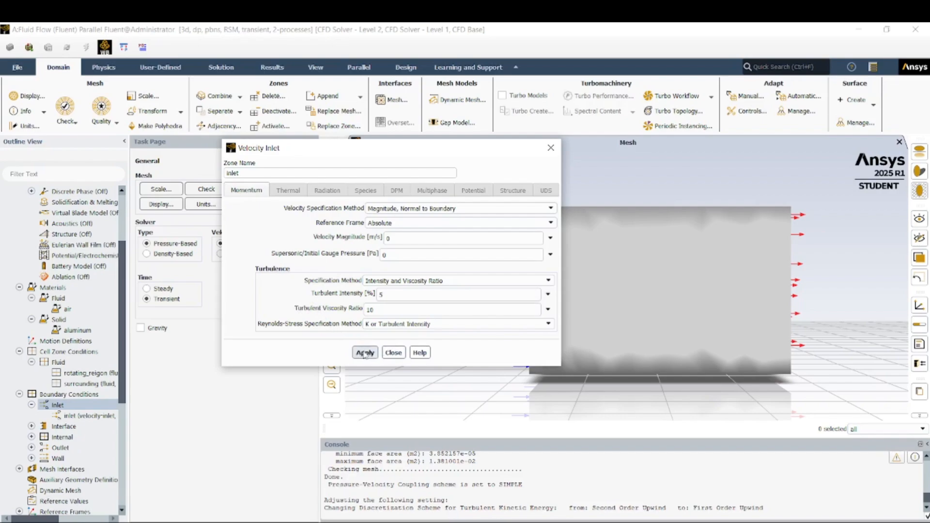
{"action": "left_click", "coordinate": [551, 148]}
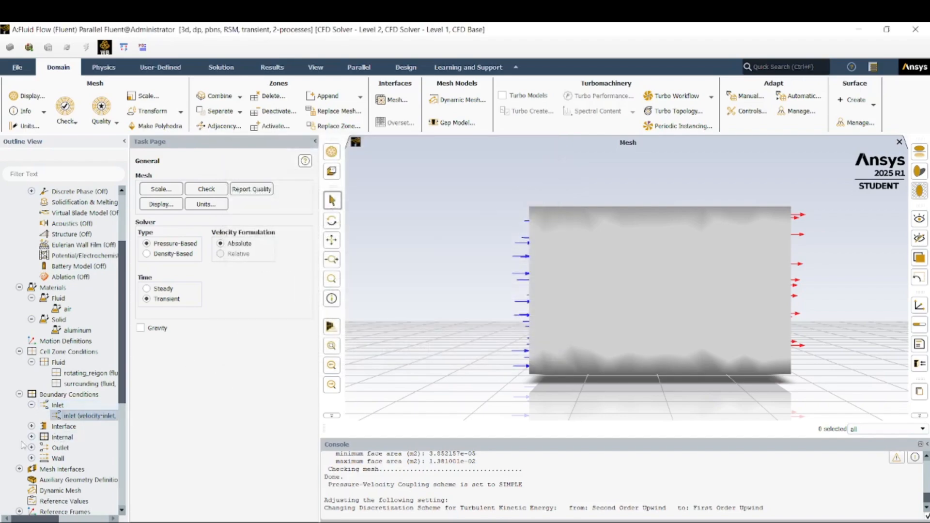
{"action": "scroll", "coordinate": [60, 431], "scroll_direction": "down", "scroll_amount": 1}
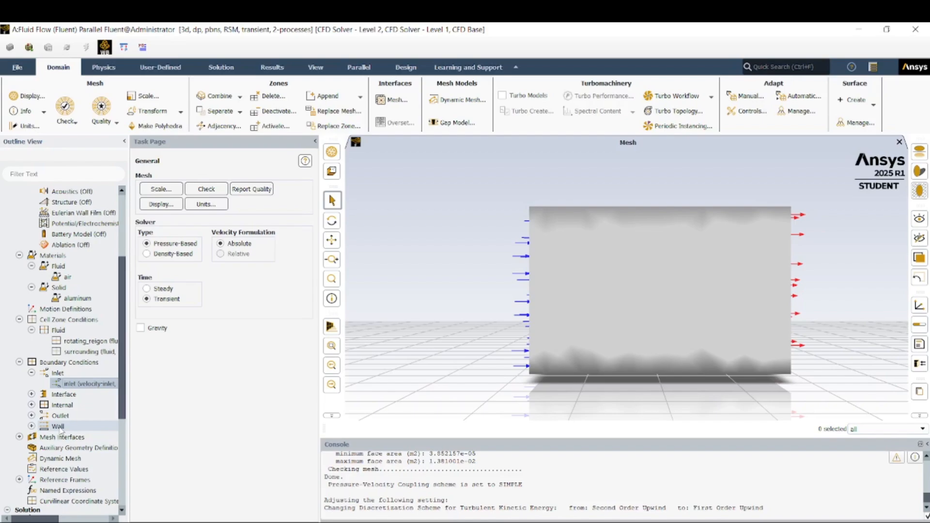
{"action": "left_click", "coordinate": [63, 385]}
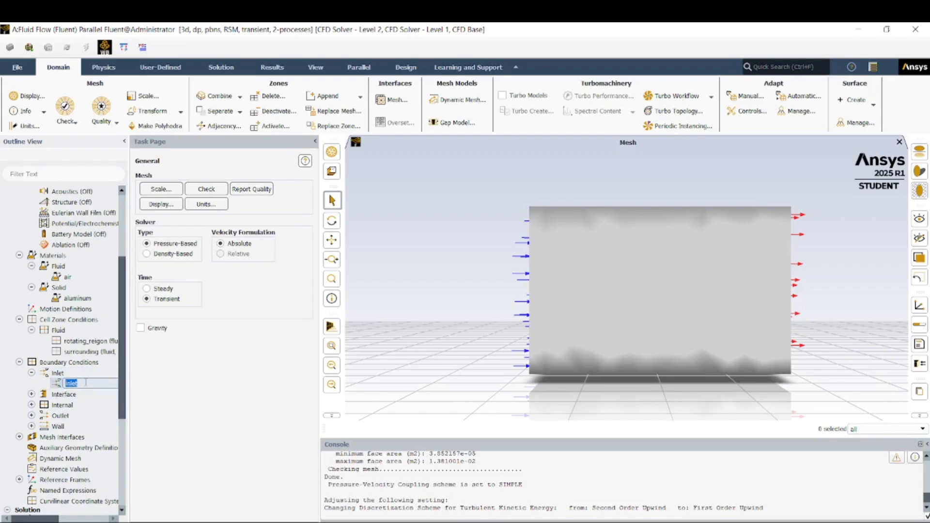
{"action": "left_click", "coordinate": [91, 409]}
{"action": "double_click", "coordinate": [75, 386]}
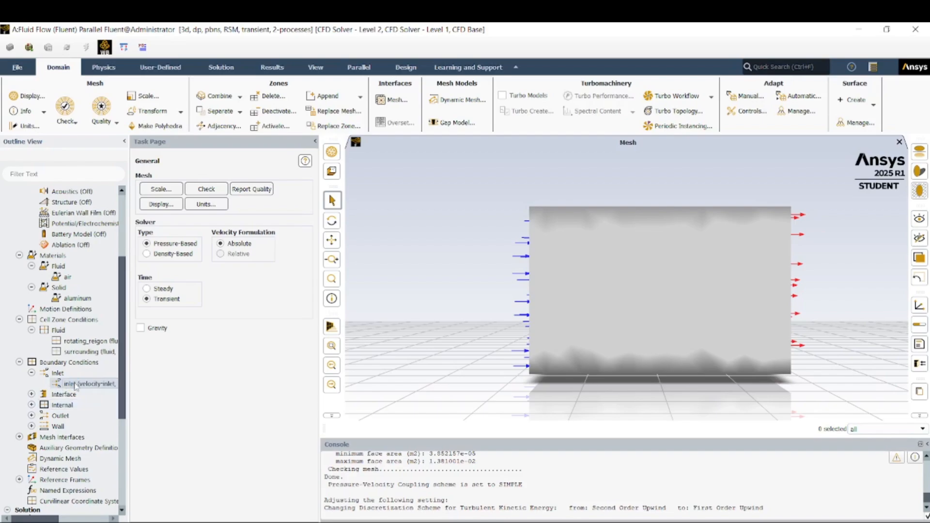
{"action": "double_click", "coordinate": [49, 375]}
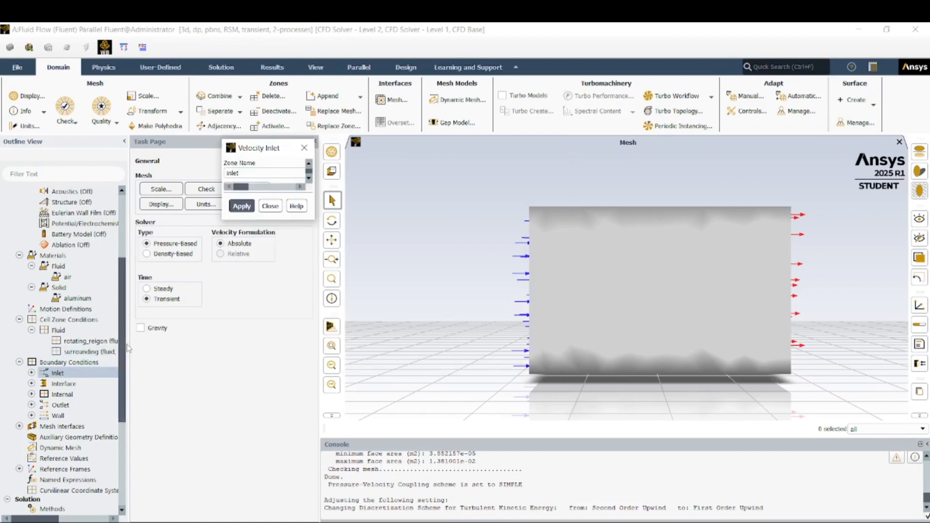
{"action": "left_click_drag", "start_coordinate": [276, 154], "coordinate": [265, 196]}
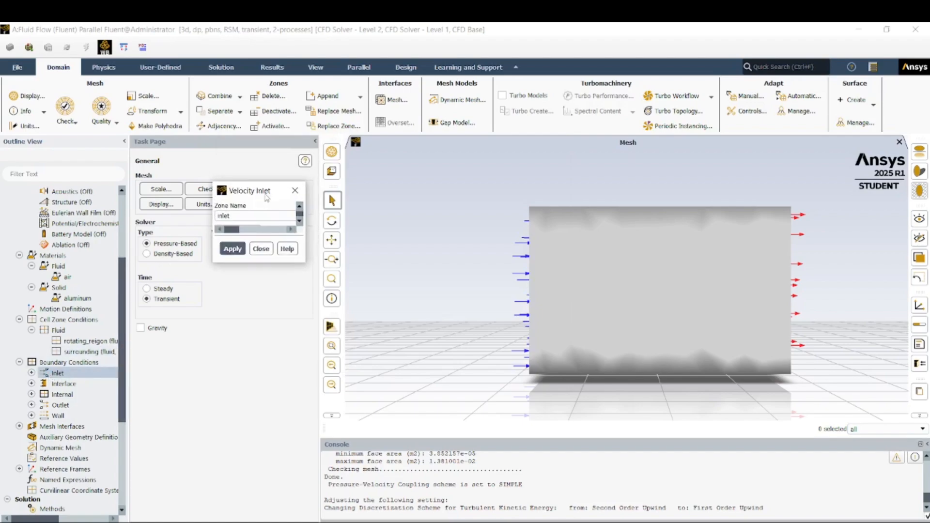
{"action": "left_click", "coordinate": [295, 189]}
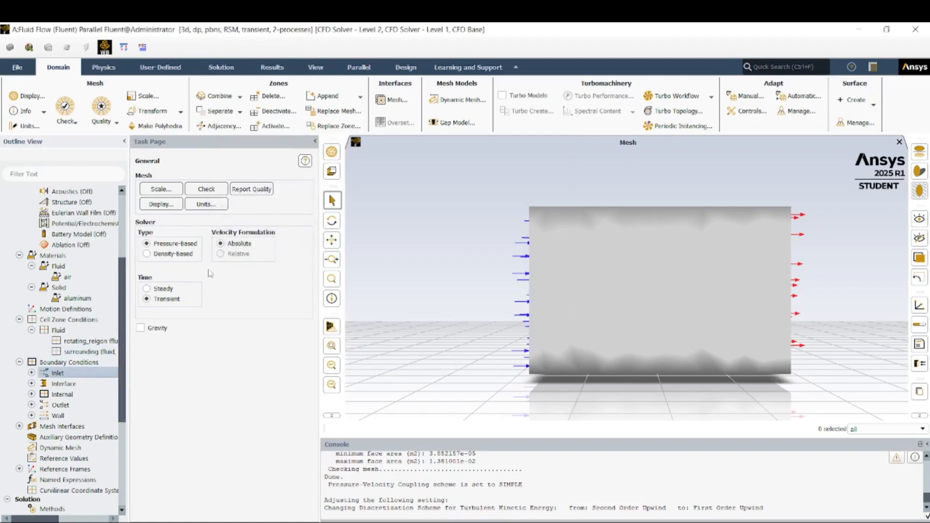
Change the inlet boundary type to pressure-inlet, review its momentum and turbulence settings, and apply them.
{"action": "double_click", "coordinate": [75, 363]}
{"action": "scroll", "coordinate": [76, 371], "scroll_direction": "up", "scroll_amount": 1}
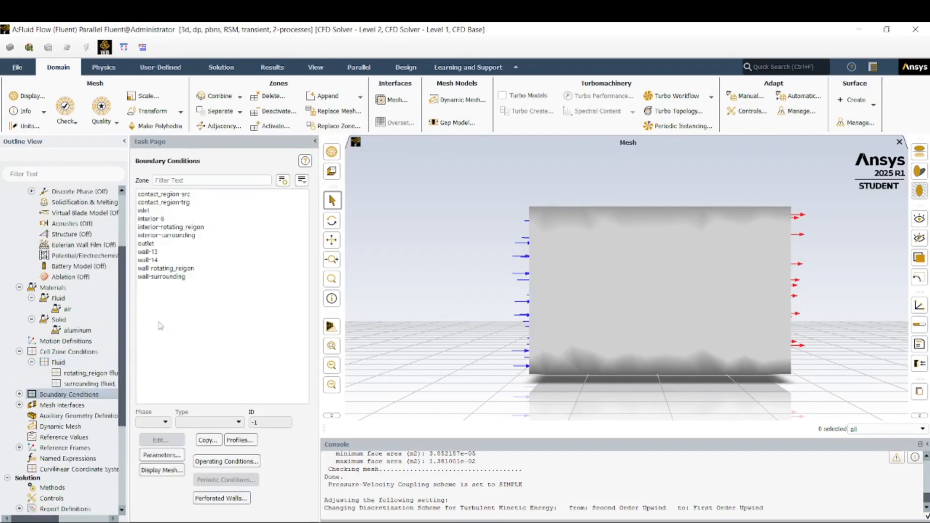
{"action": "left_click", "coordinate": [153, 212]}
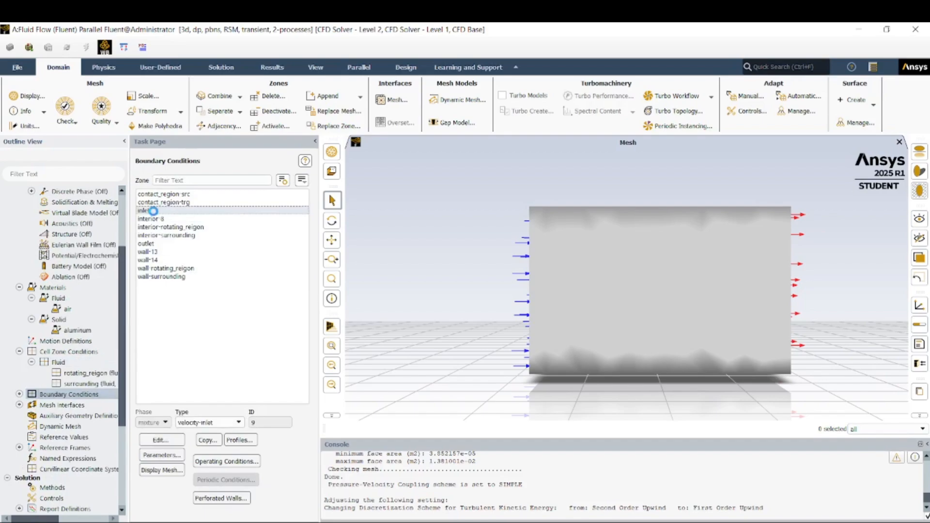
{"action": "left_click", "coordinate": [239, 422]}
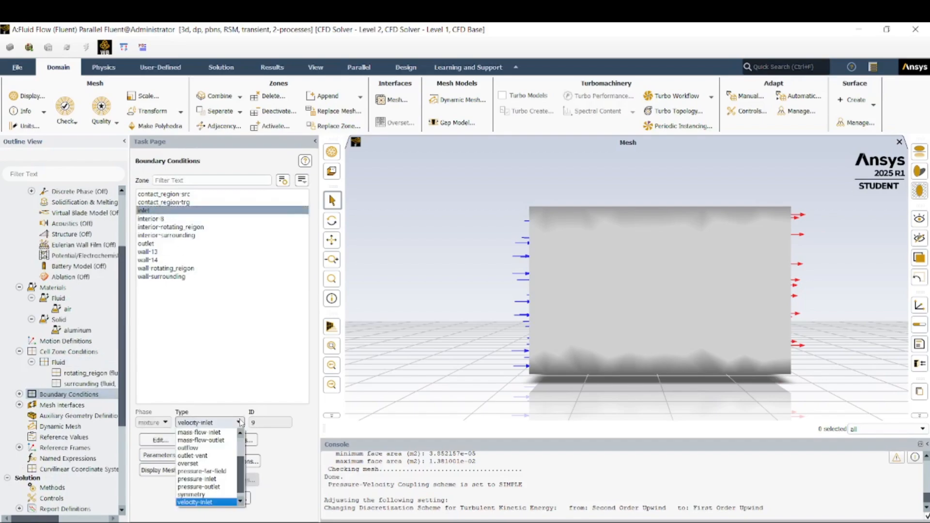
{"action": "left_click", "coordinate": [208, 480]}
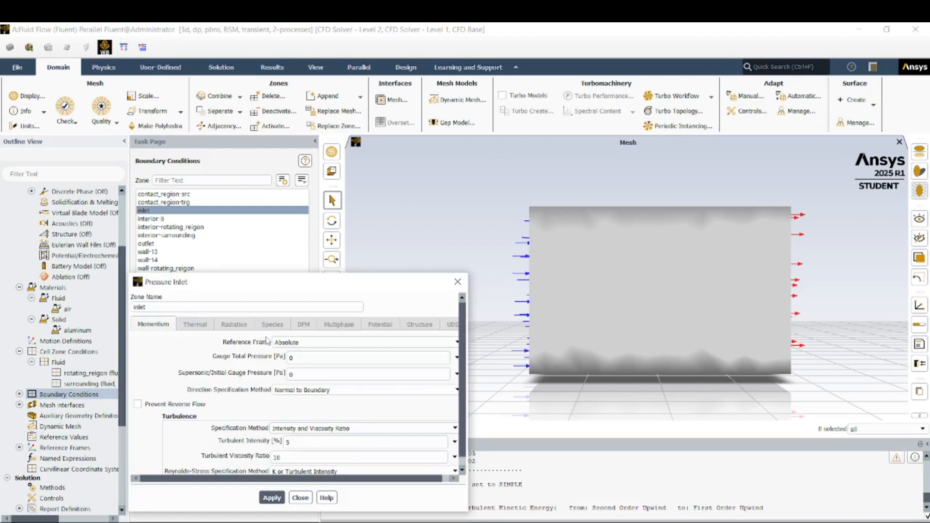
{"action": "scroll", "coordinate": [262, 344], "scroll_direction": "down", "scroll_amount": 1}
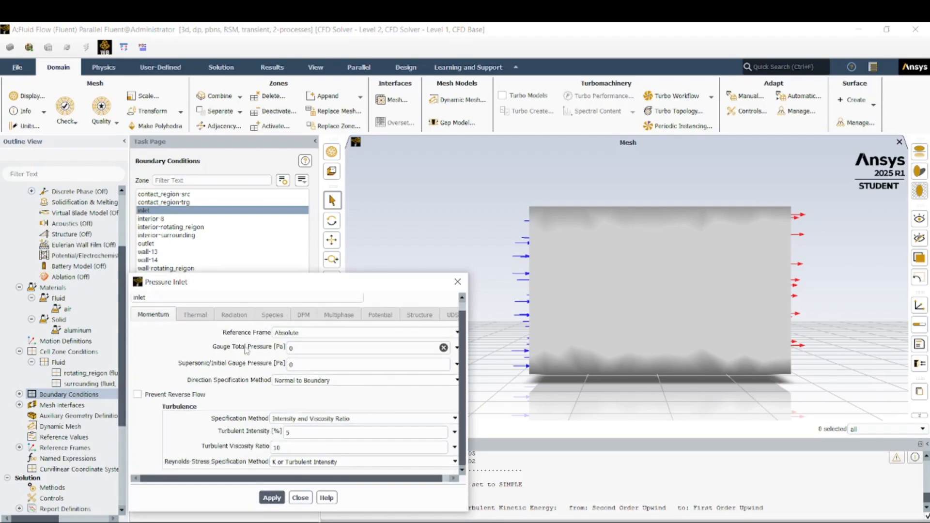
{"action": "left_click", "coordinate": [272, 498]}
{"action": "left_click", "coordinate": [458, 282]}
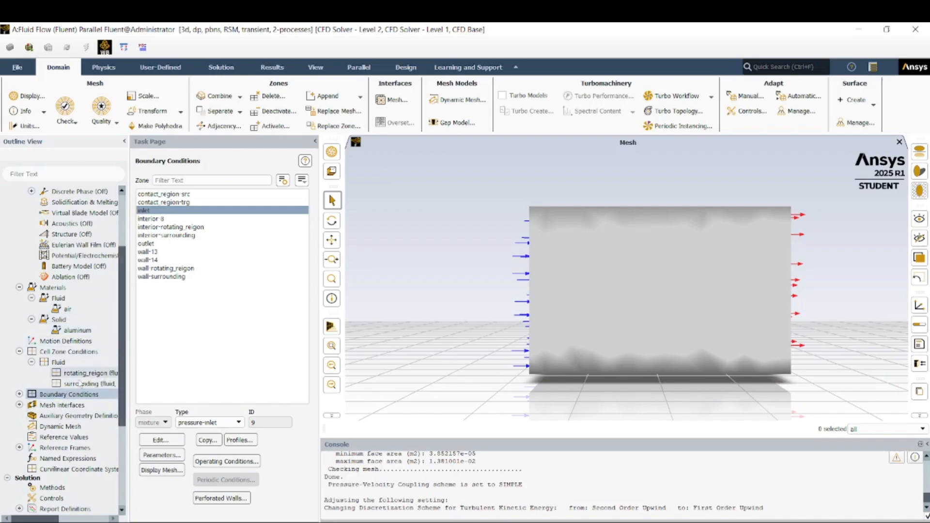
Set the solution methods for turbulent kinetic energy, turbulent dissipation rate and Reynolds stresses to Second Order Upwind.
{"action": "scroll", "coordinate": [30, 406], "scroll_direction": "down", "scroll_amount": 2}
{"action": "scroll", "coordinate": [30, 406], "scroll_direction": "down", "scroll_amount": 1}
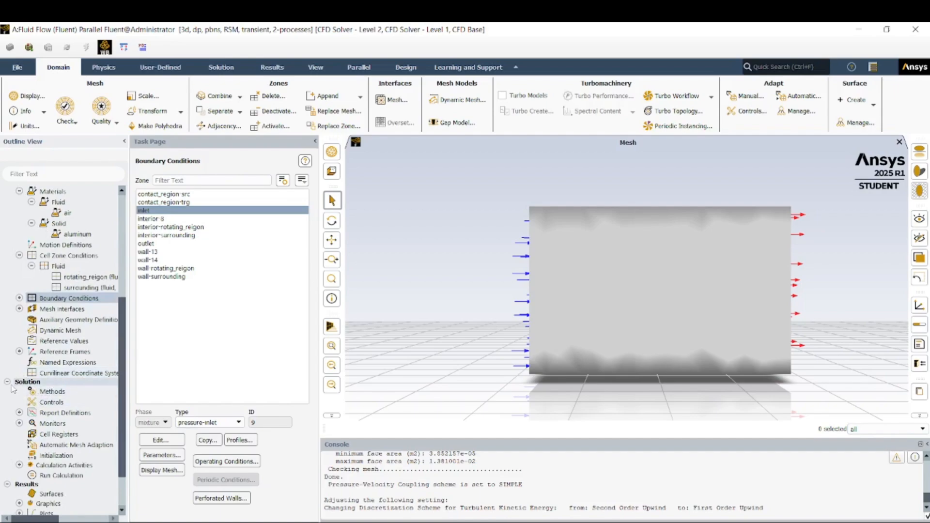
{"action": "left_click", "coordinate": [56, 392]}
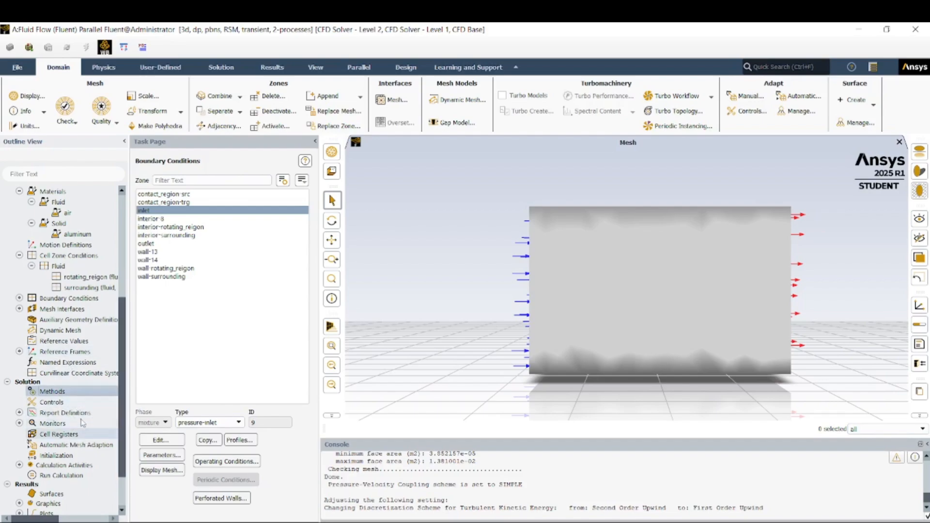
{"action": "left_click", "coordinate": [61, 393]}
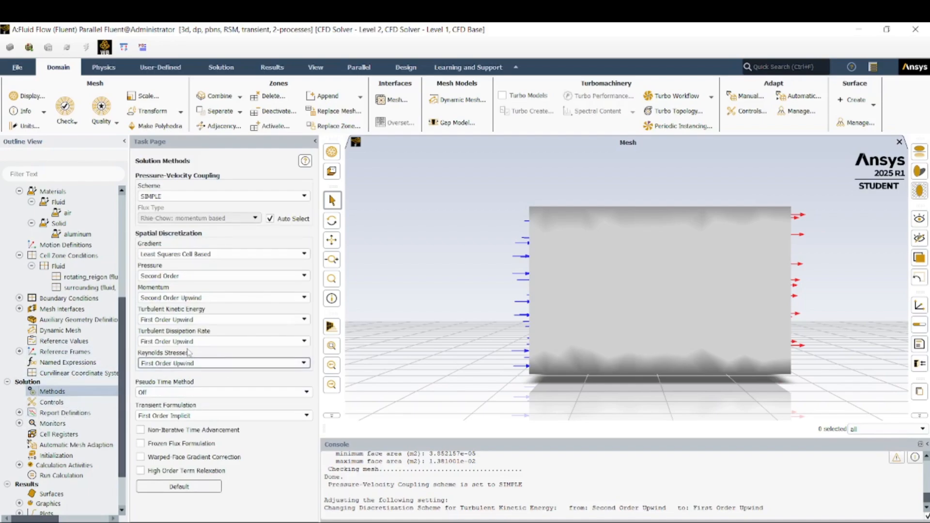
{"action": "left_click", "coordinate": [284, 321]}
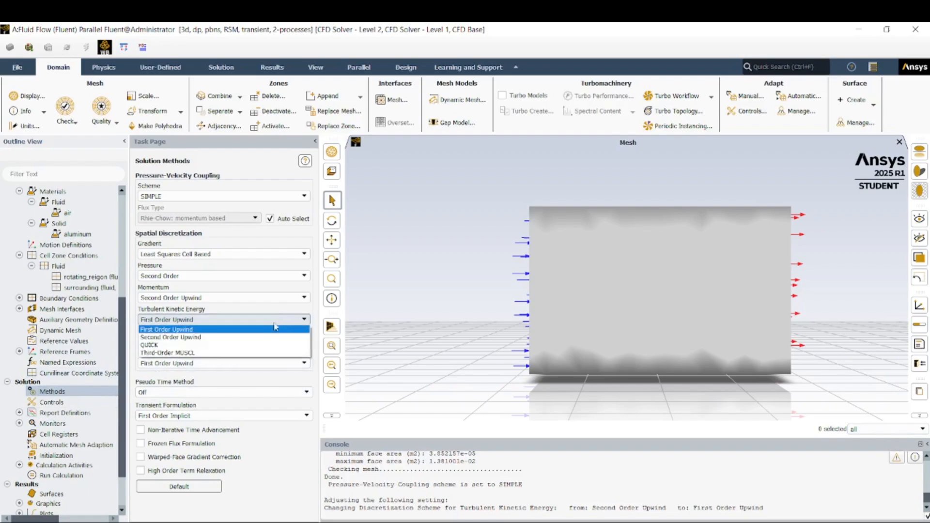
{"action": "left_click", "coordinate": [240, 338]}
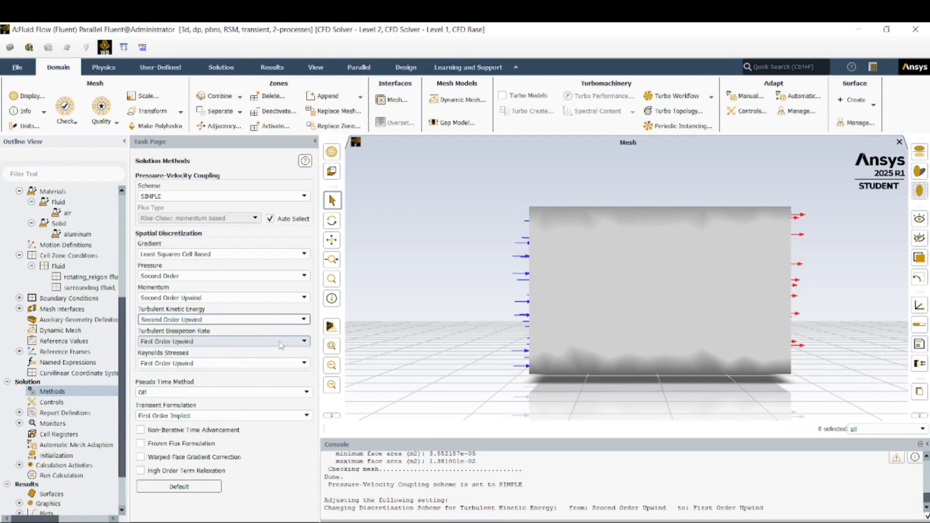
{"action": "left_click", "coordinate": [281, 342]}
{"action": "left_click", "coordinate": [242, 359]}
{"action": "left_click", "coordinate": [242, 363]}
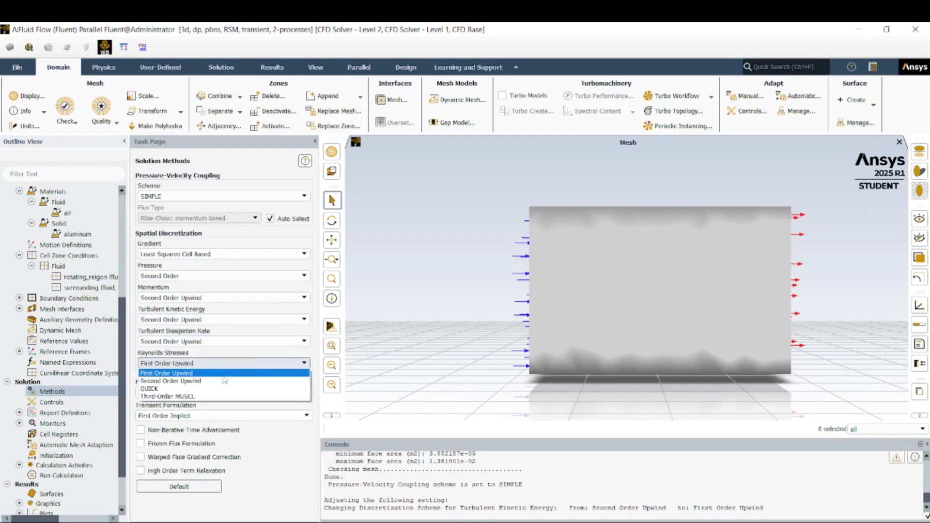
{"action": "left_click", "coordinate": [223, 381]}
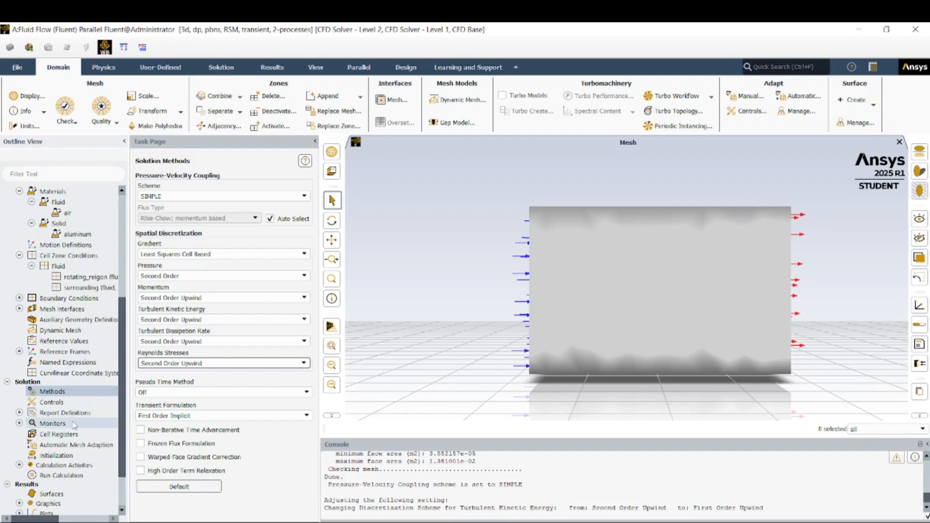
Initialize the solution with the Hybrid Initialization method.
{"action": "left_click", "coordinate": [56, 457]}
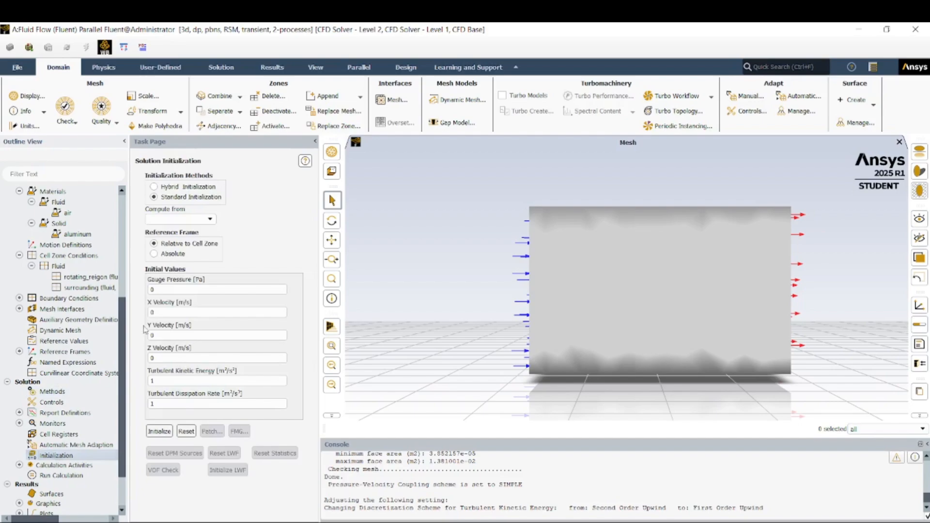
{"action": "left_click", "coordinate": [154, 187]}
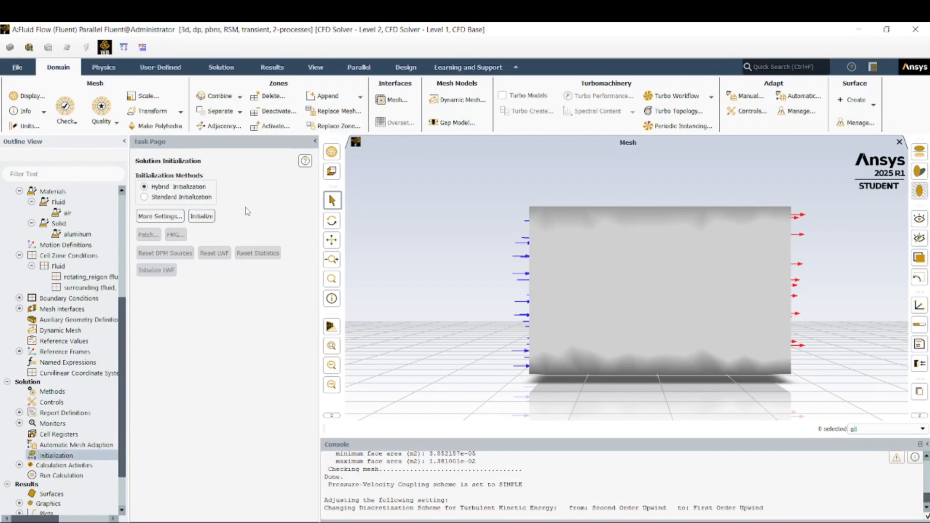
{"action": "left_click", "coordinate": [202, 216]}
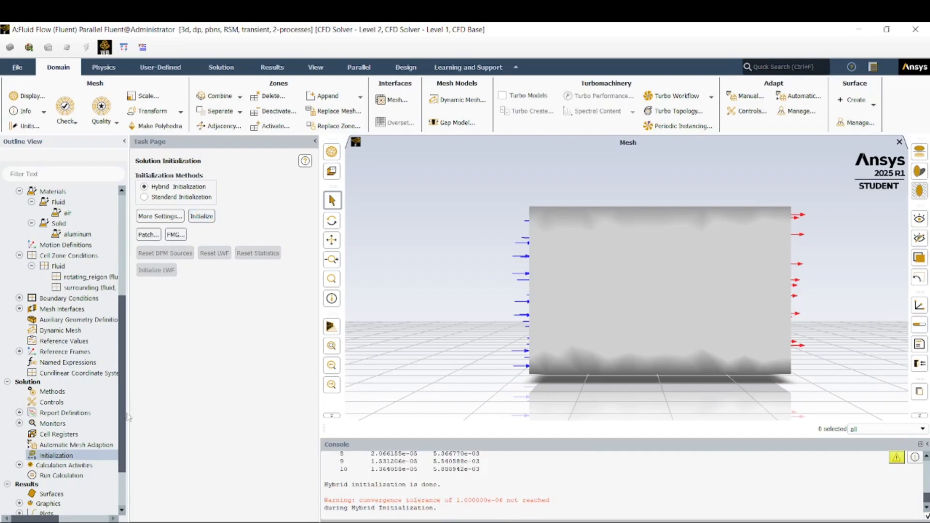
Run the transient calculation with 10 time steps and a time step size of 0.5 s, and dismiss the completion notice.
{"action": "left_click", "coordinate": [68, 476]}
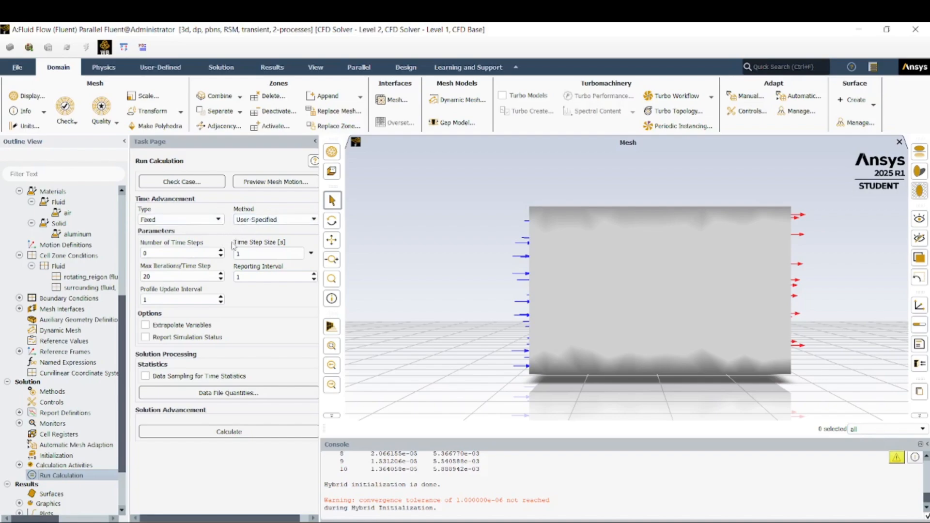
{"action": "type", "text": "1"}
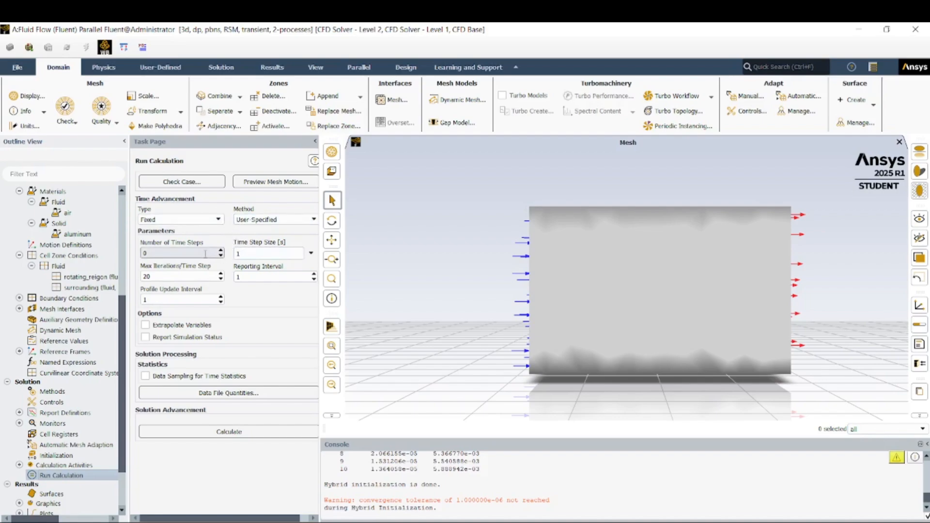
{"action": "double_click", "coordinate": [248, 254]}
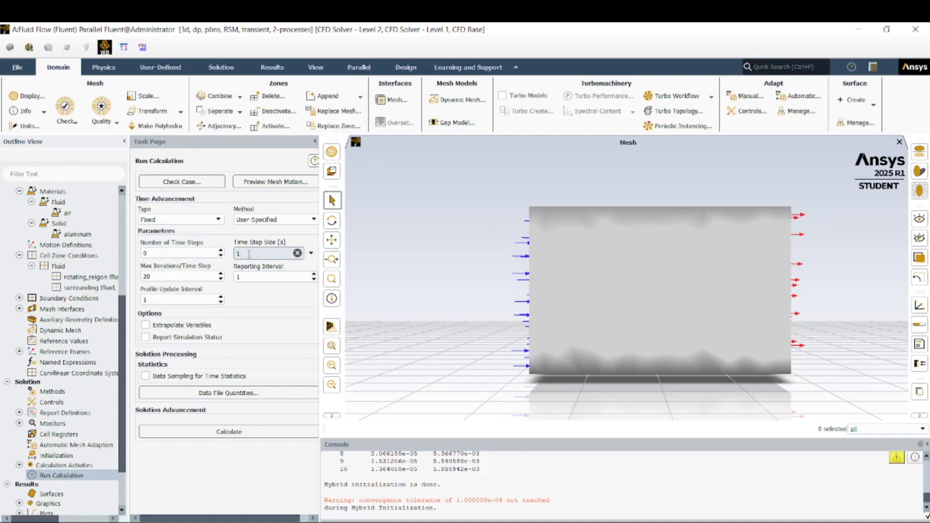
{"action": "key", "text": "BackSpace"}
{"action": "type", "text": "0.5"}
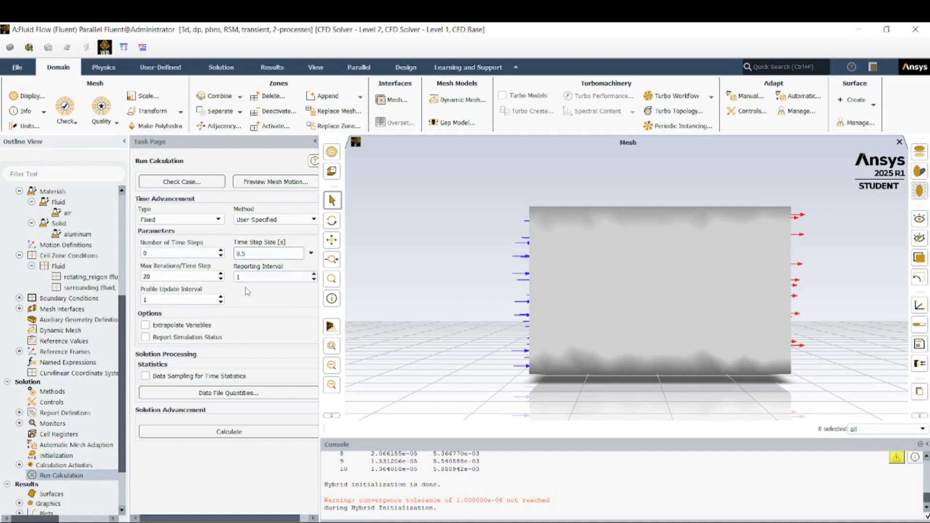
{"action": "left_click", "coordinate": [186, 254]}
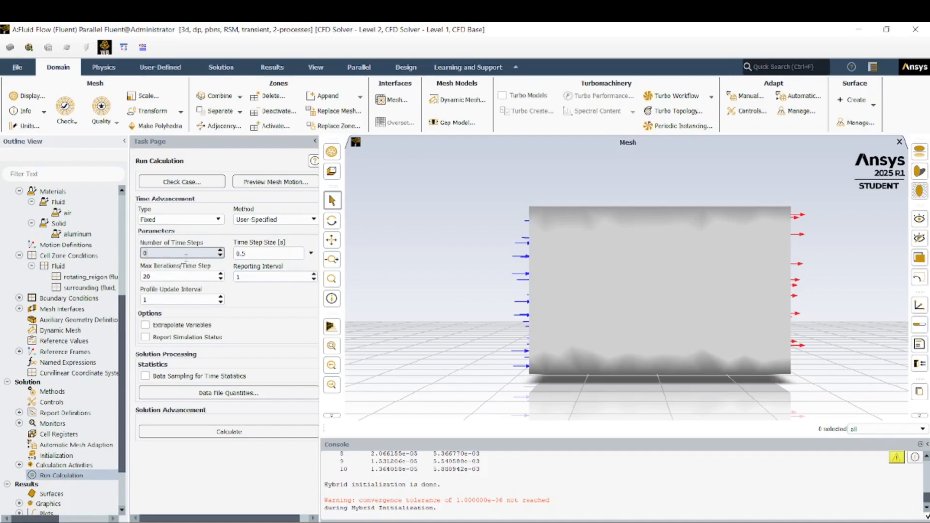
{"action": "type", "text": "0"}
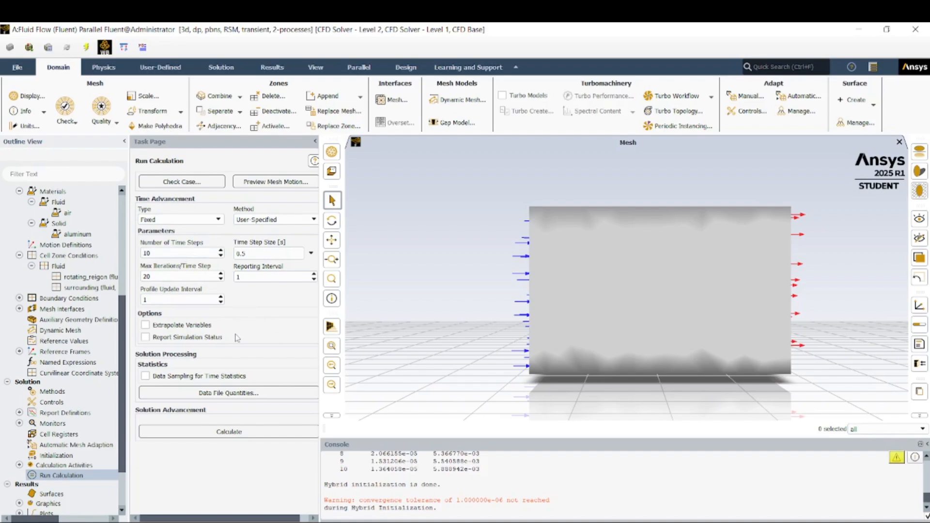
{"action": "left_click", "coordinate": [239, 432]}
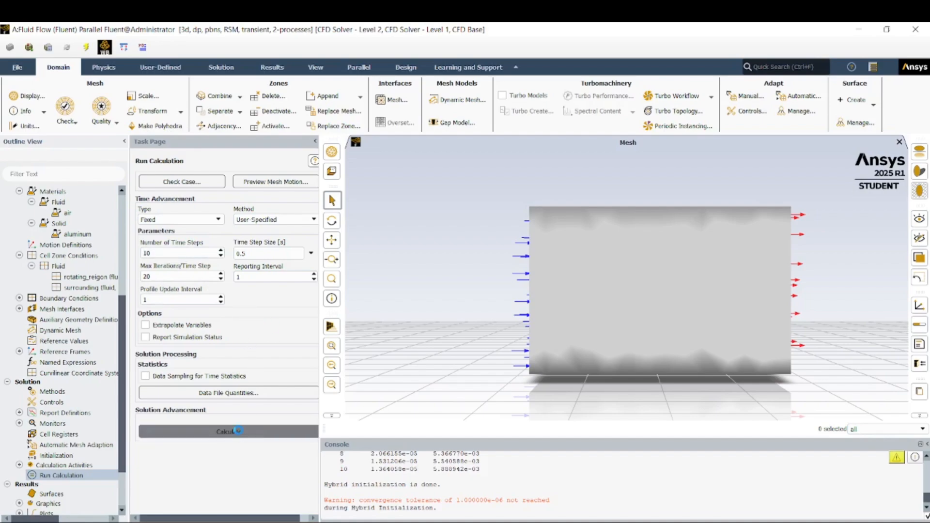
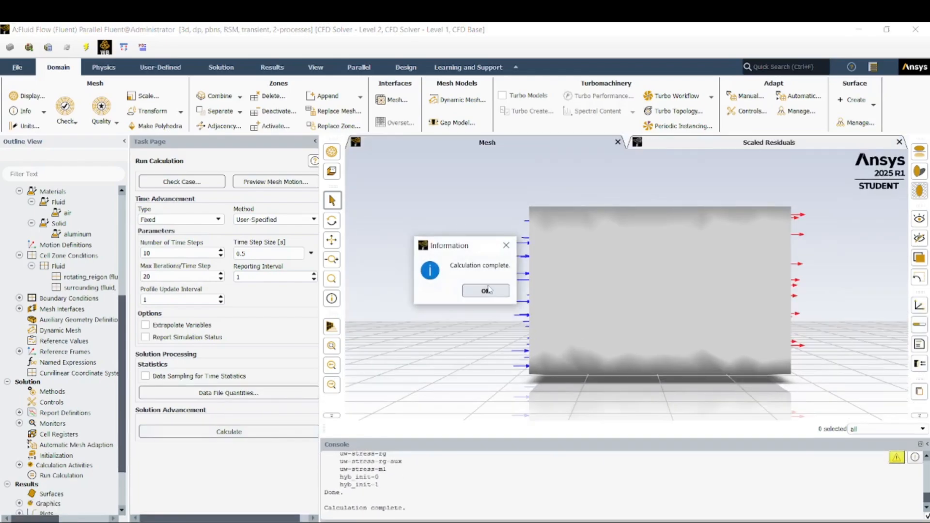
{"action": "left_click", "coordinate": [485, 291]}
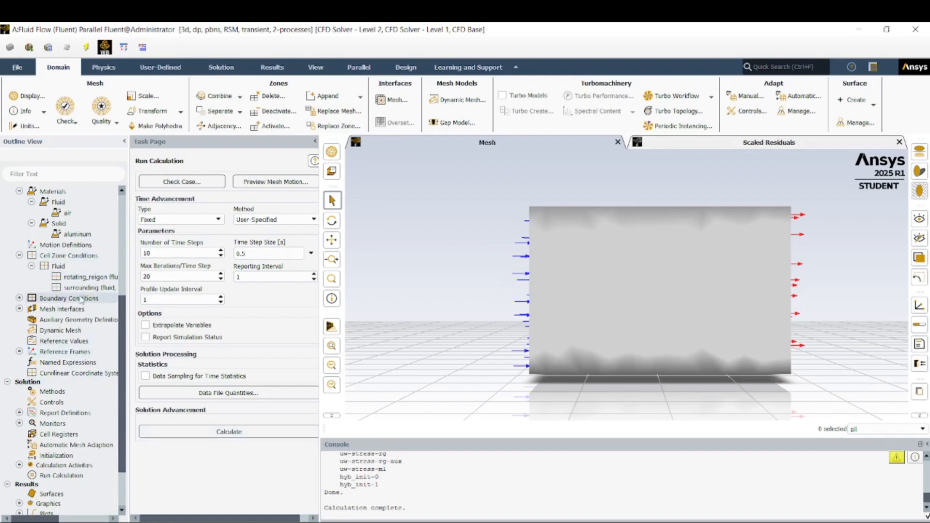
Change the viscous model to Laminar and set the solver time to Steady.
{"action": "scroll", "coordinate": [61, 261], "scroll_direction": "up", "scroll_amount": 6}
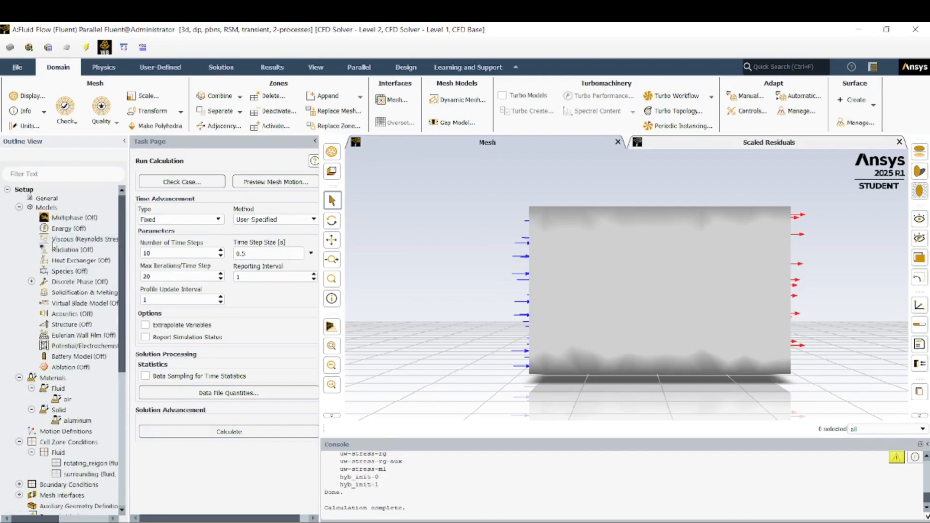
{"action": "double_click", "coordinate": [77, 239]}
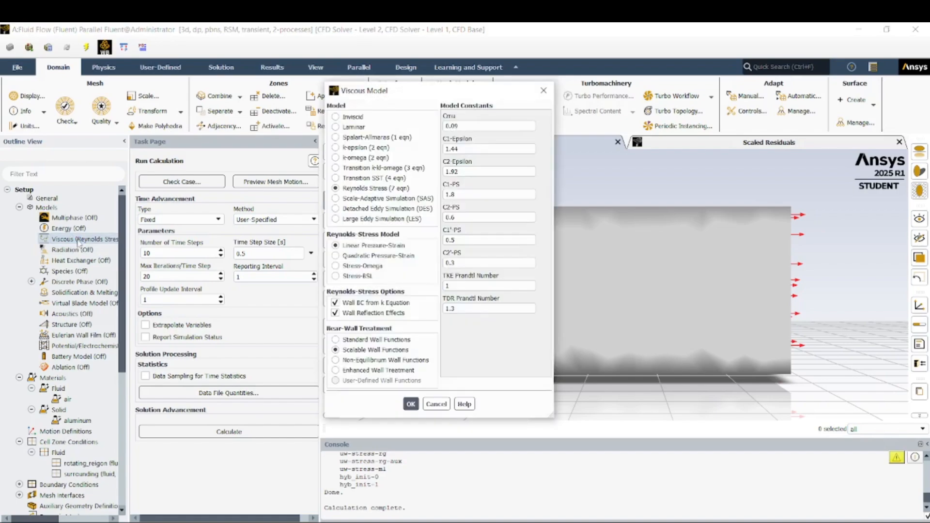
{"action": "left_click", "coordinate": [348, 127]}
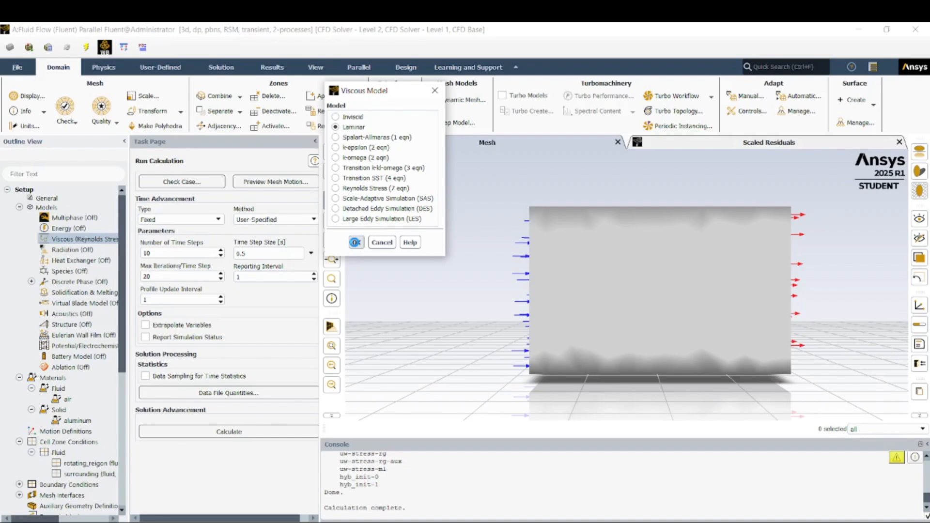
{"action": "left_click", "coordinate": [355, 243]}
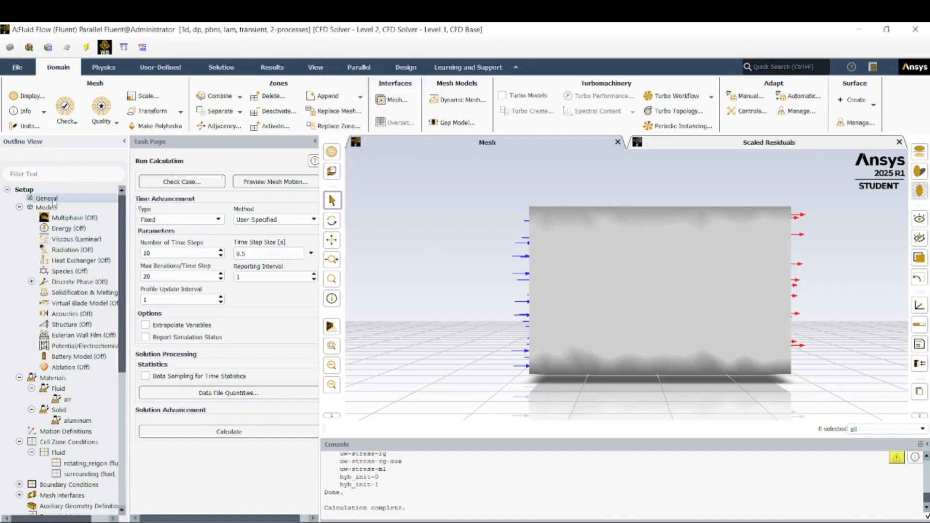
{"action": "left_click", "coordinate": [52, 200]}
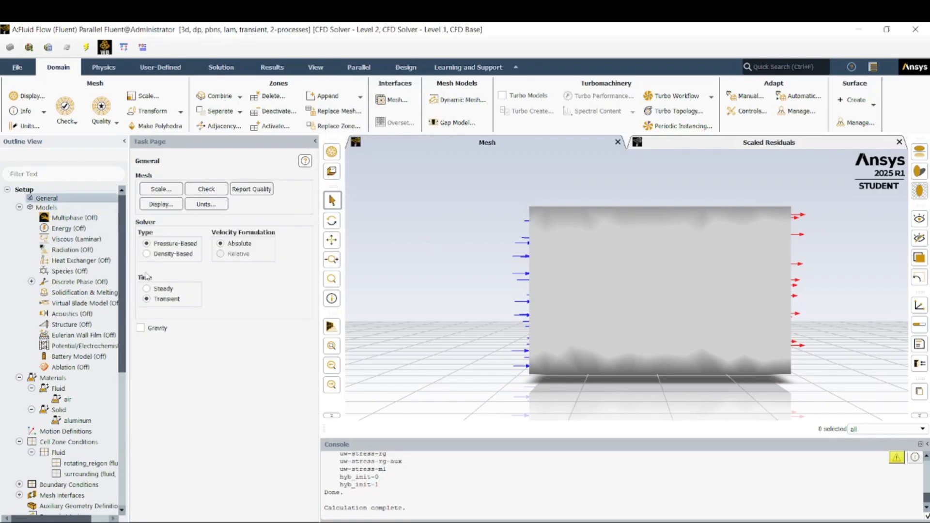
{"action": "left_click", "coordinate": [147, 288]}
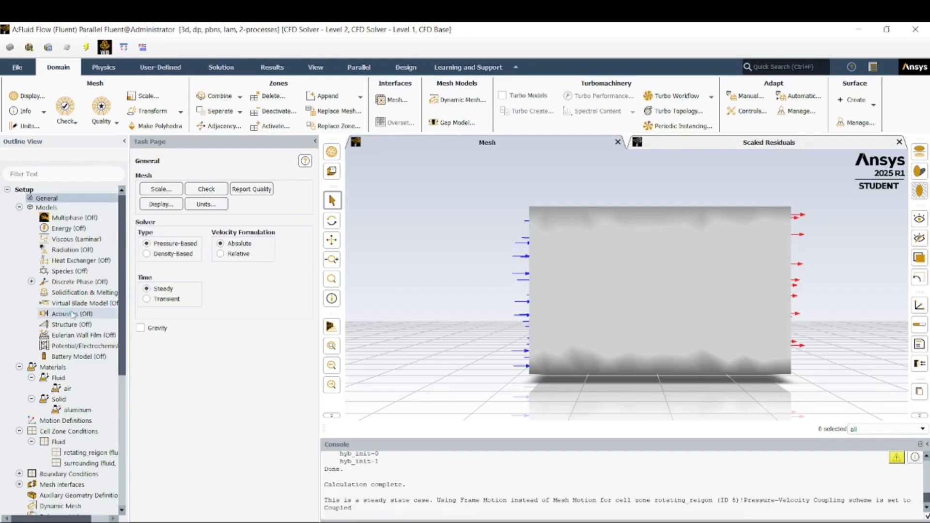
Run the steady calculation for 100 iterations, using the settings changes for the current calculation only, and dismiss the completion notice.
{"action": "scroll", "coordinate": [72, 315], "scroll_direction": "down", "scroll_amount": 2}
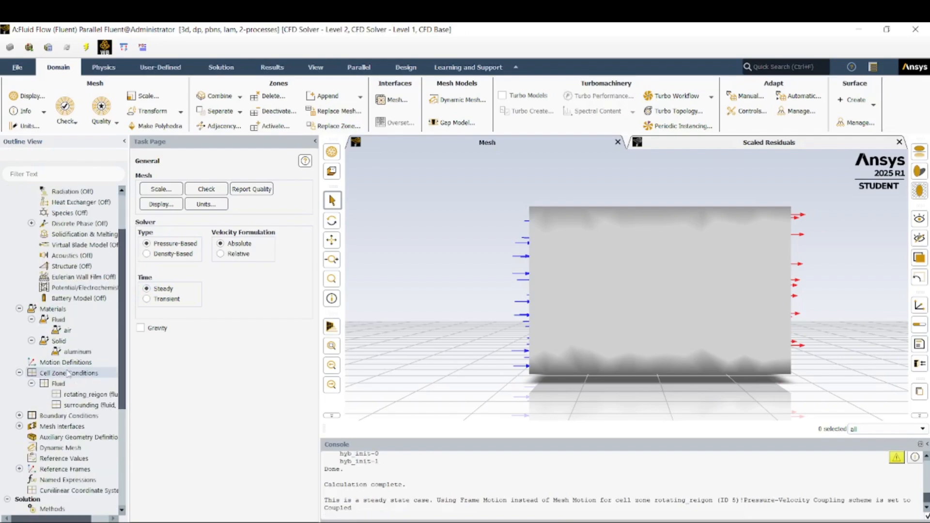
{"action": "scroll", "coordinate": [67, 374], "scroll_direction": "down", "scroll_amount": 2}
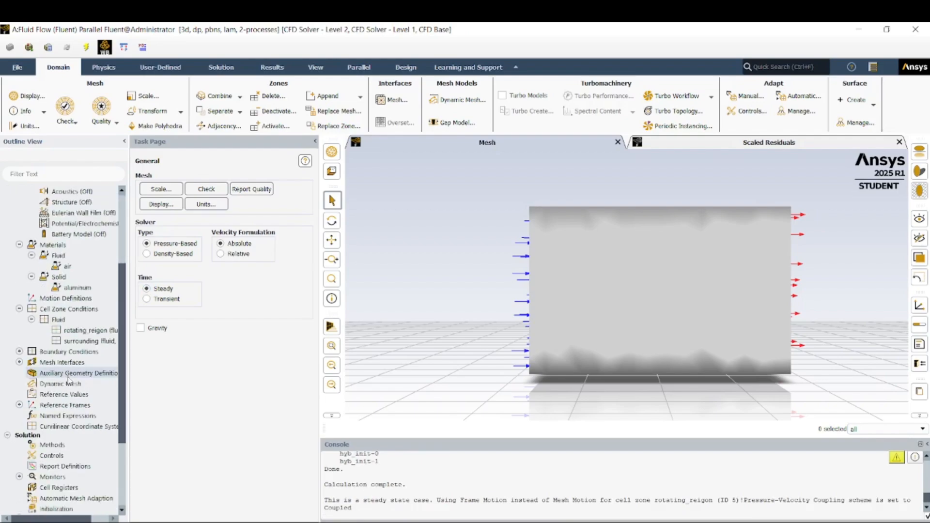
{"action": "scroll", "coordinate": [69, 447], "scroll_direction": "down", "scroll_amount": 2}
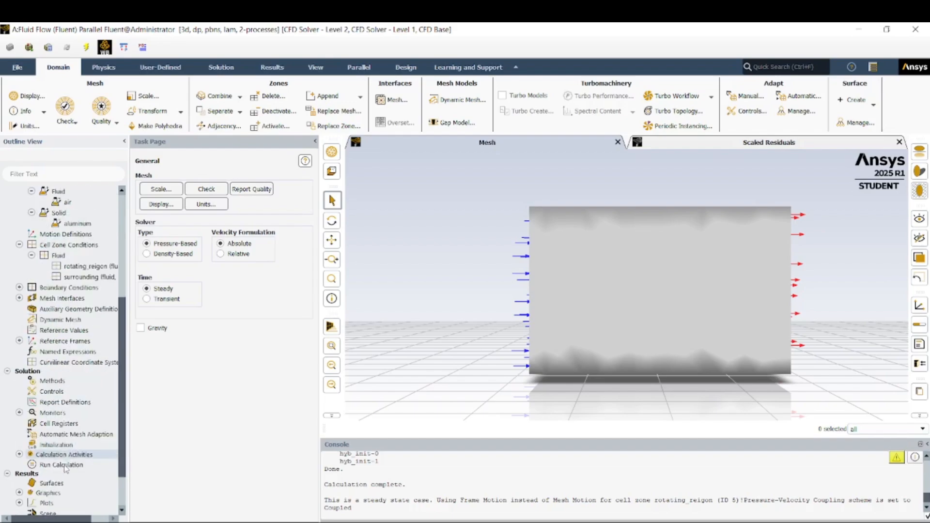
{"action": "left_click", "coordinate": [64, 465]}
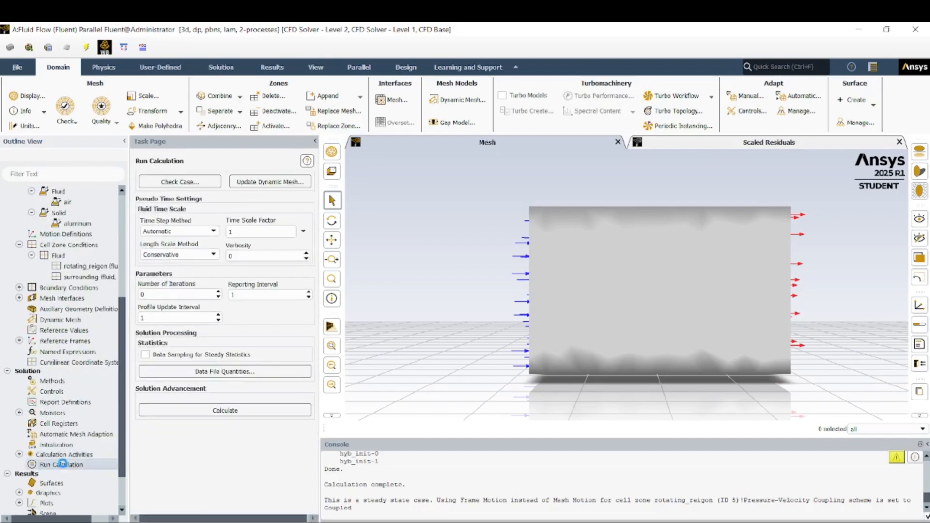
{"action": "left_click", "coordinate": [179, 296]}
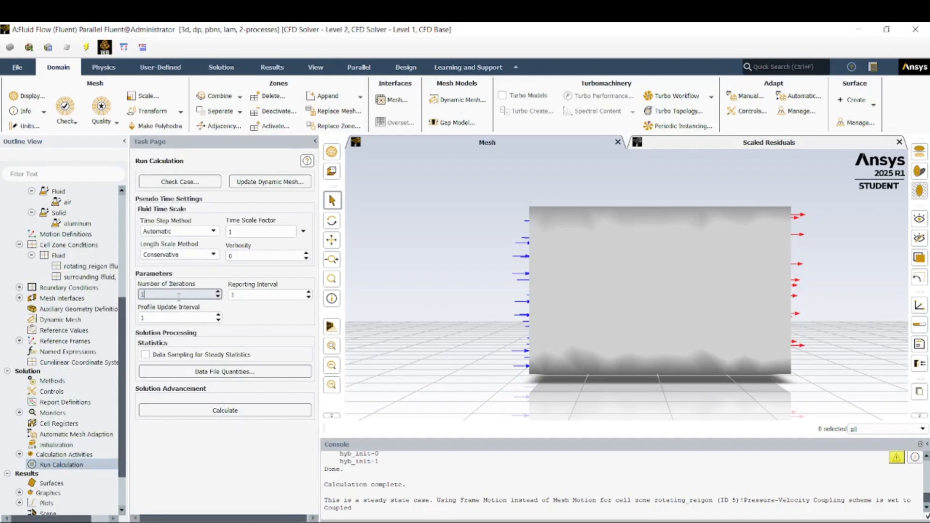
{"action": "type", "text": "00"}
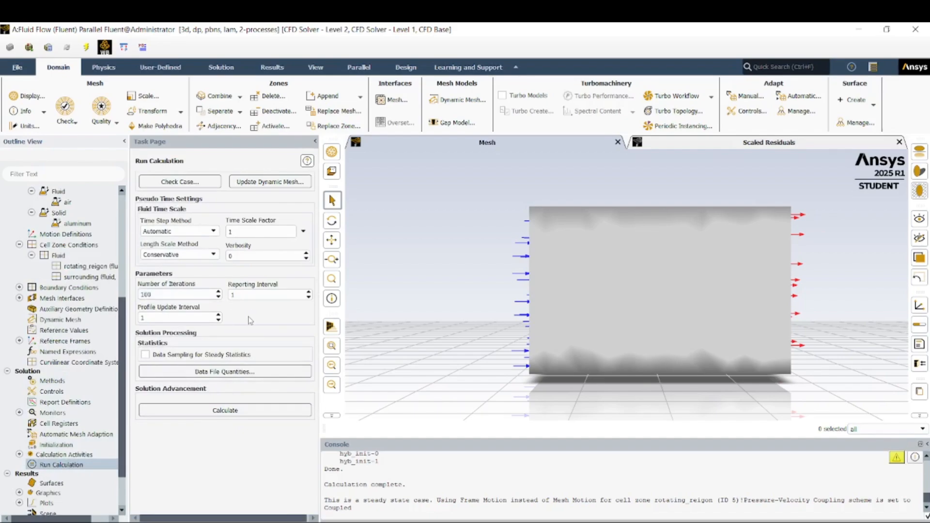
{"action": "left_click", "coordinate": [243, 414]}
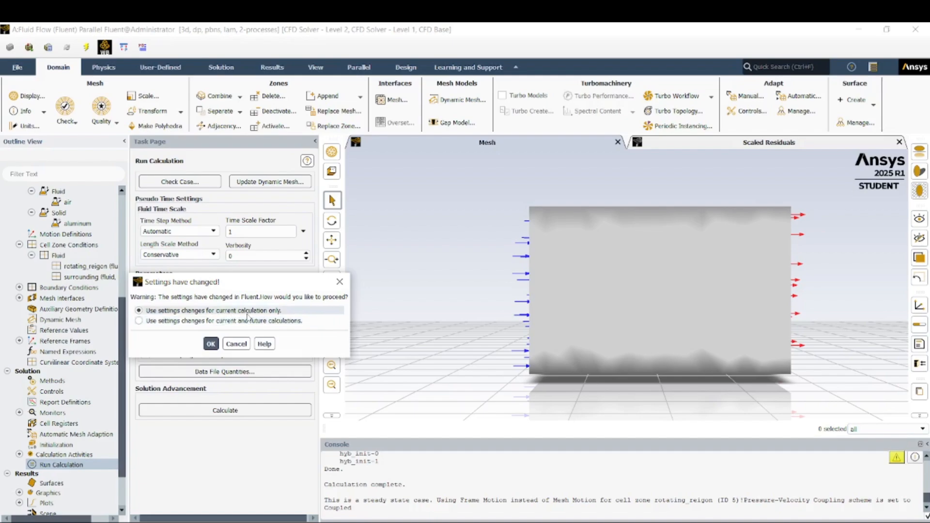
{"action": "left_click", "coordinate": [210, 344]}
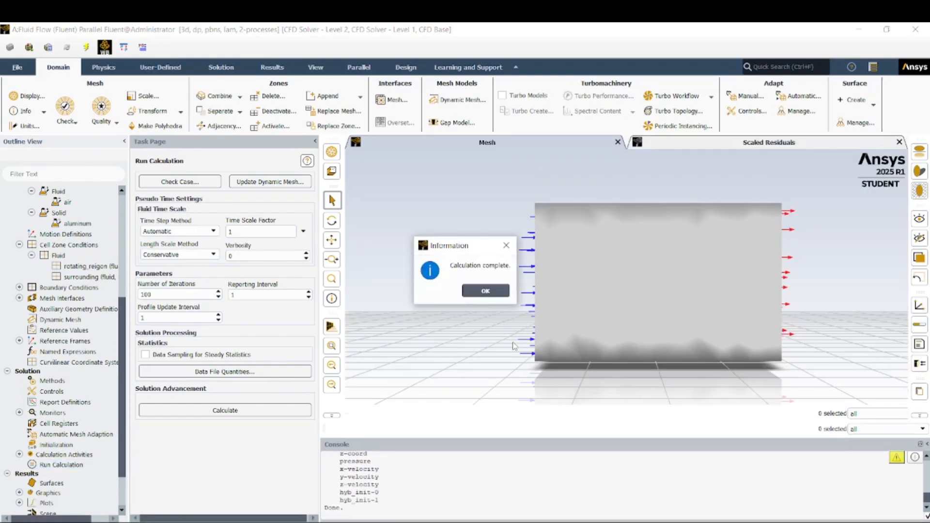
{"action": "left_click", "coordinate": [486, 293]}
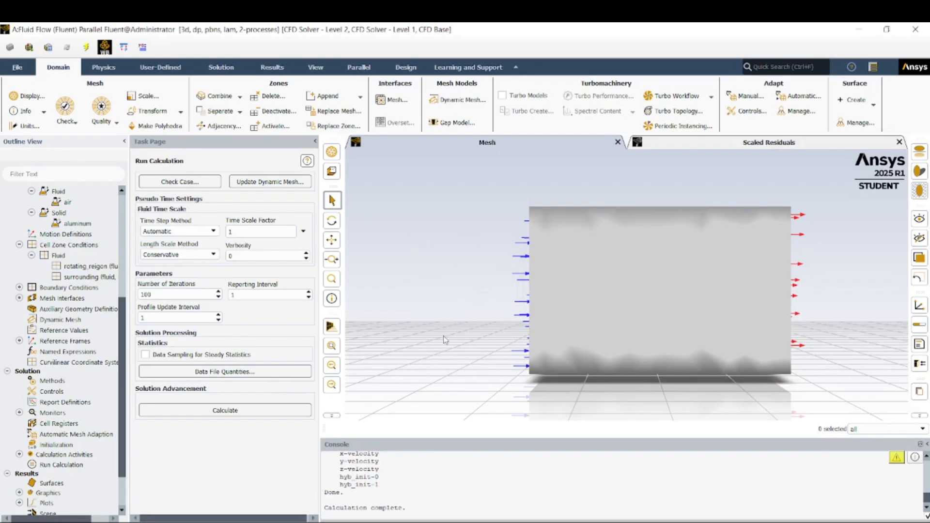
Quit Fluent and open the Results cell of the Fluid Flow (Fluent) system from Workbench.
{"action": "left_click", "coordinate": [916, 29]}
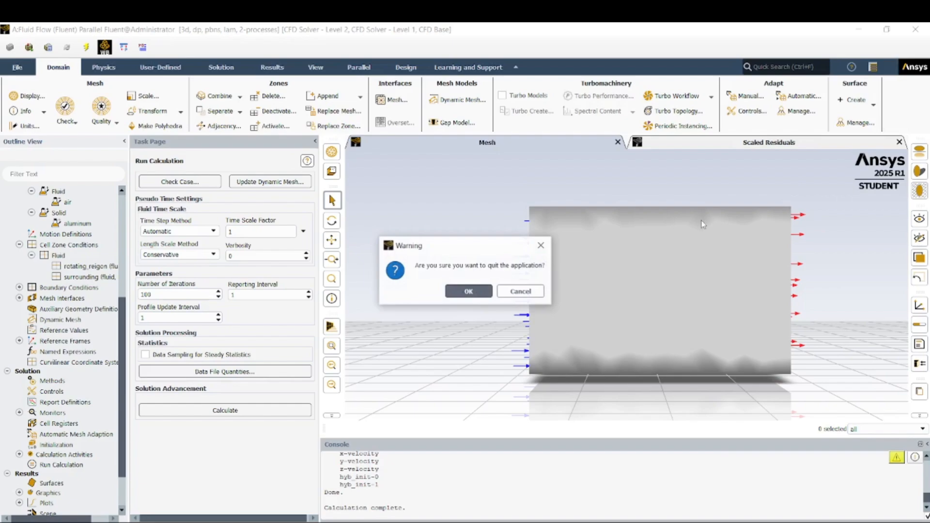
{"action": "left_click", "coordinate": [468, 291]}
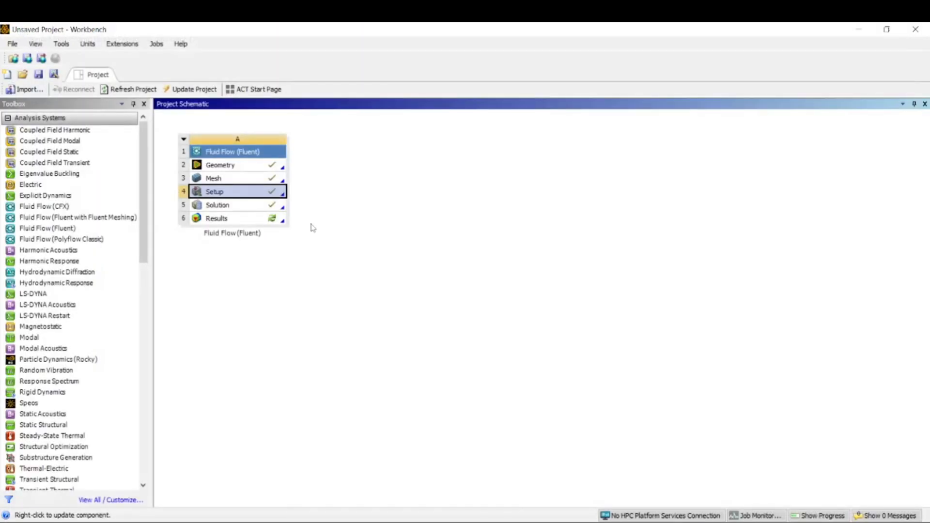
{"action": "left_click", "coordinate": [263, 221]}
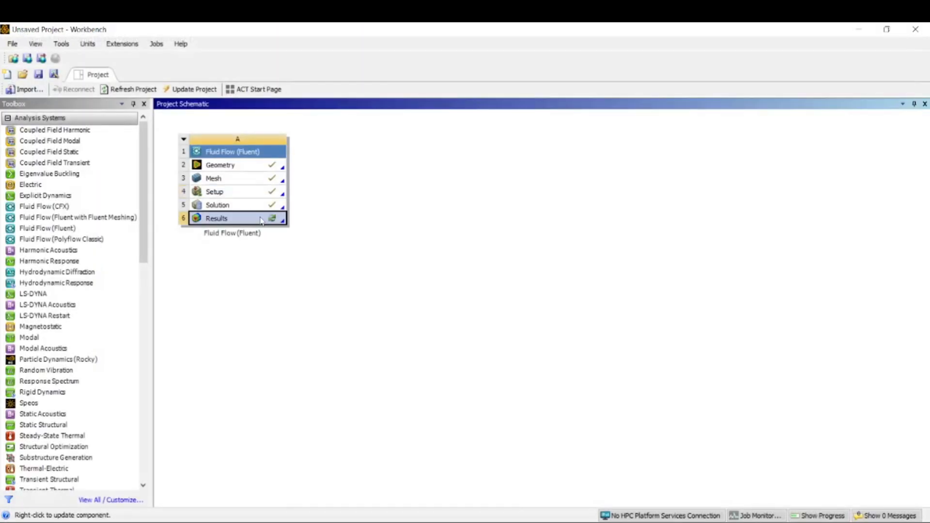
{"action": "right_click", "coordinate": [262, 220]}
{"action": "left_click", "coordinate": [285, 222]}
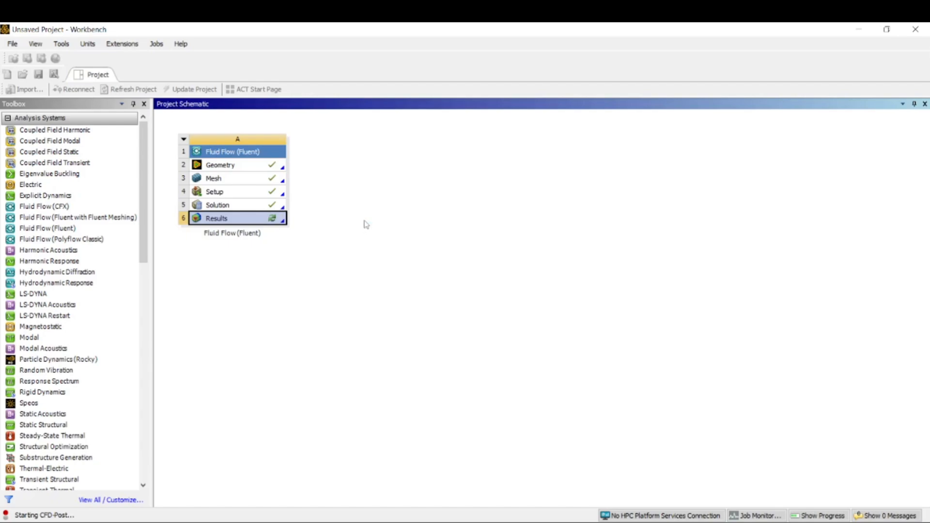
Allow postgui_ogl and postengine through the firewall on public networks and switch to the CFD-Post window.
{"action": "left_click", "coordinate": [535, 386]}
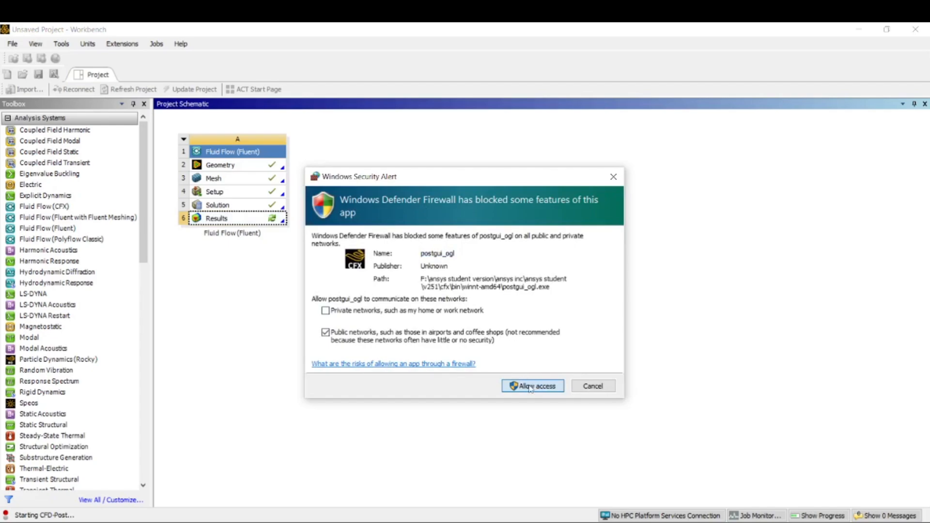
{"action": "left_click", "coordinate": [530, 388]}
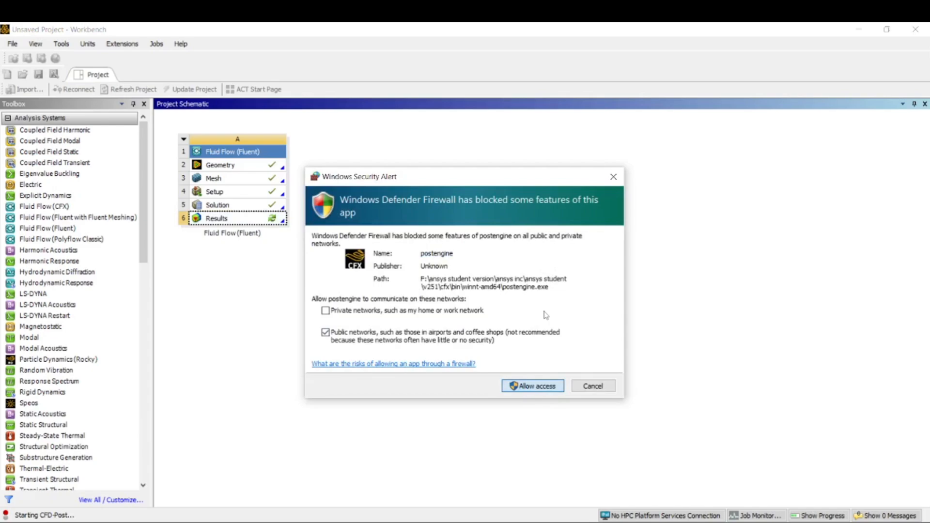
{"action": "left_click", "coordinate": [519, 387]}
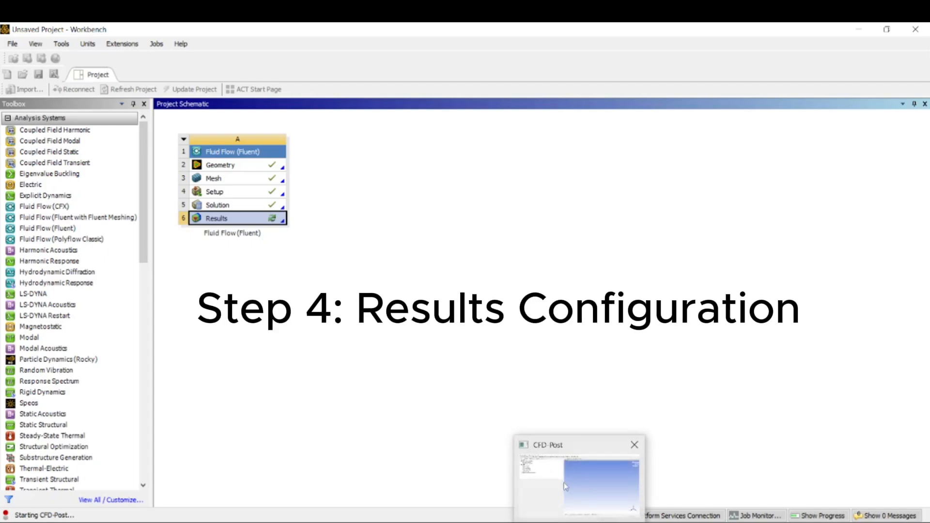
{"action": "left_click", "coordinate": [578, 522]}
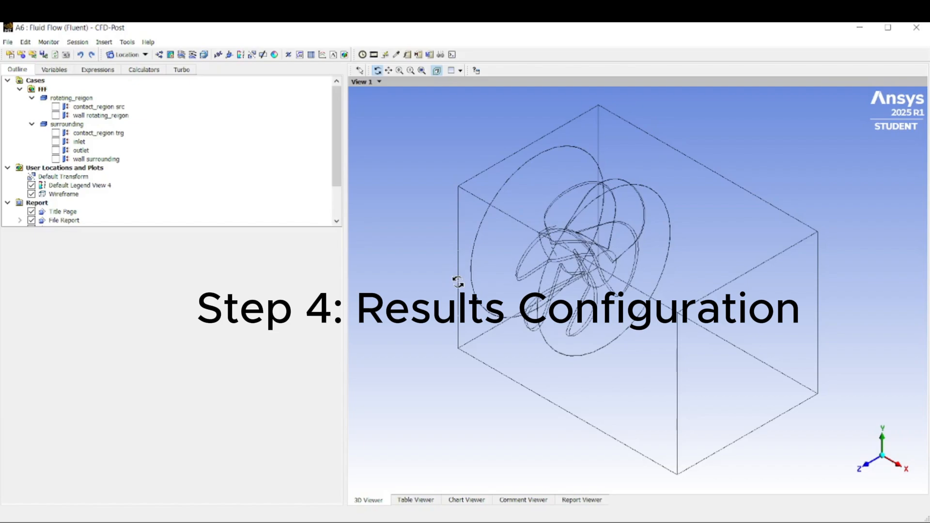
Enlarge the outline tree area so that its case, plot and report entries all fit.
{"action": "mouse_move", "coordinate": [448, 281]}
{"action": "left_mouse_down"}
{"action": "mouse_move", "coordinate": [465, 276]}
{"action": "mouse_move", "coordinate": [456, 284]}
{"action": "left_mouse_up"}
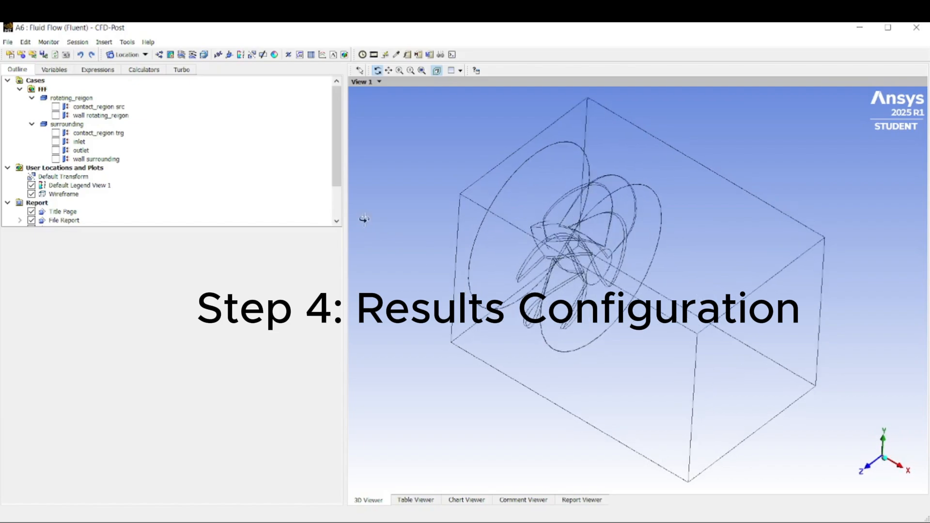
{"action": "mouse_move", "coordinate": [333, 172]}
{"action": "left_mouse_down"}
{"action": "mouse_move", "coordinate": [333, 191]}
{"action": "mouse_move", "coordinate": [338, 172]}
{"action": "left_mouse_up"}
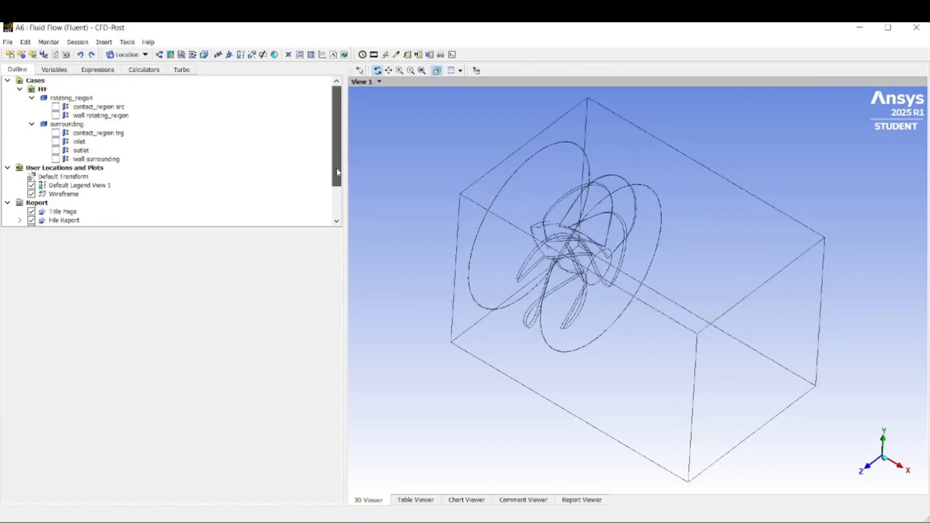
{"action": "left_click_drag", "start_coordinate": [300, 227], "coordinate": [301, 277]}
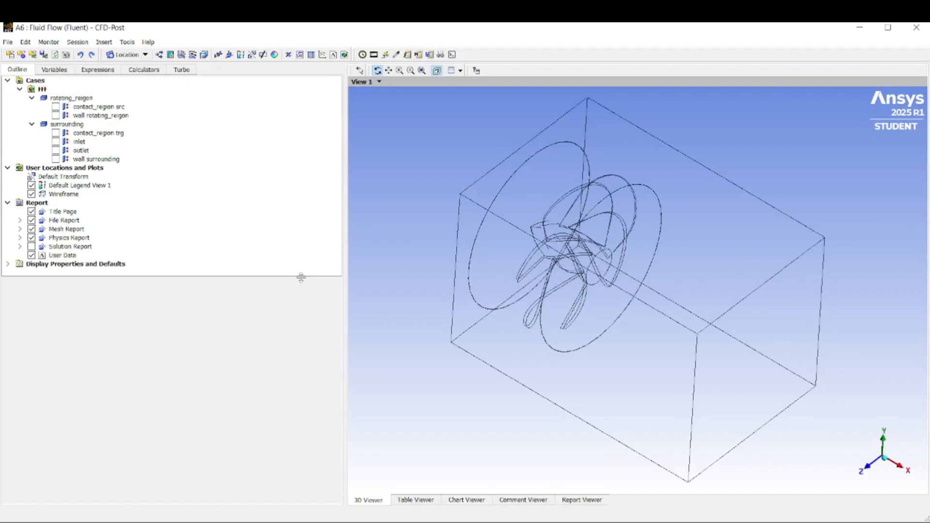
{"action": "left_click_drag", "start_coordinate": [434, 259], "coordinate": [474, 236]}
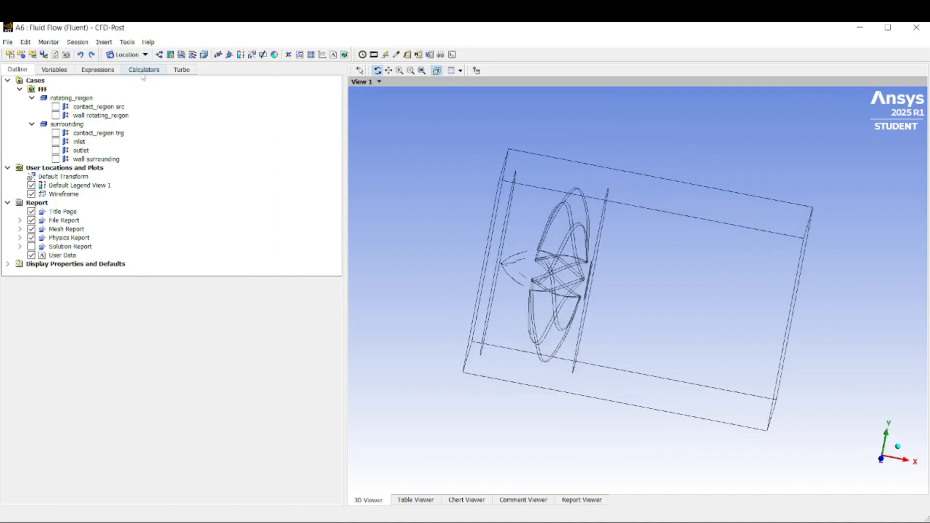
Create a slice plane across all domains using the YZ Plane method at X = 0.0 m.
{"action": "left_click", "coordinate": [146, 56]}
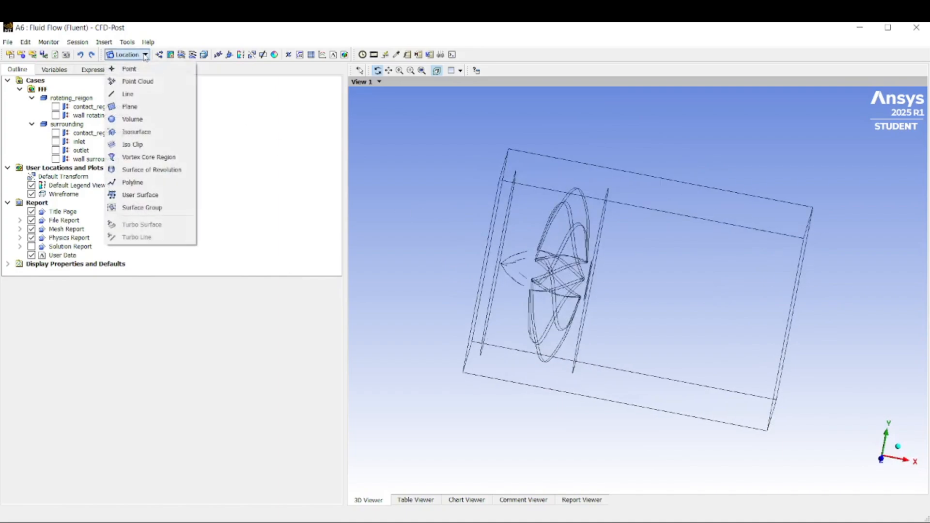
{"action": "left_click", "coordinate": [129, 106]}
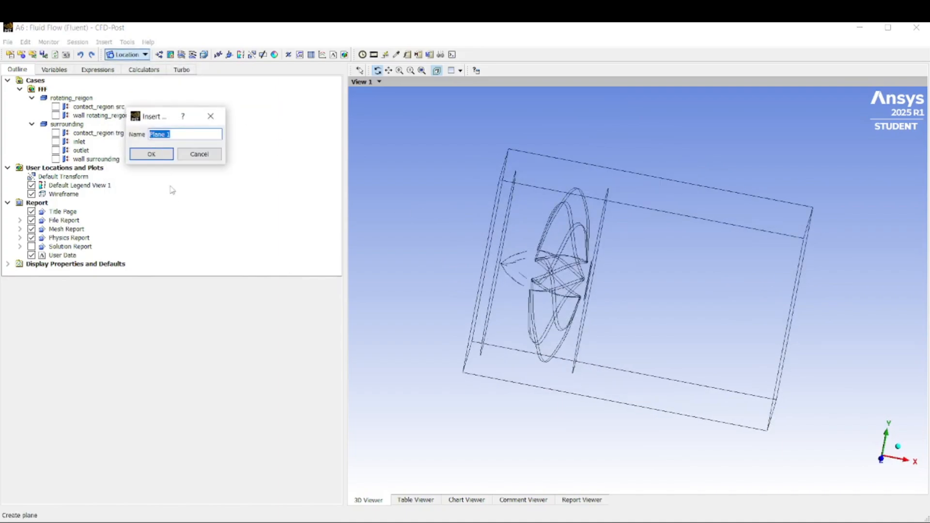
{"action": "left_click", "coordinate": [152, 154]}
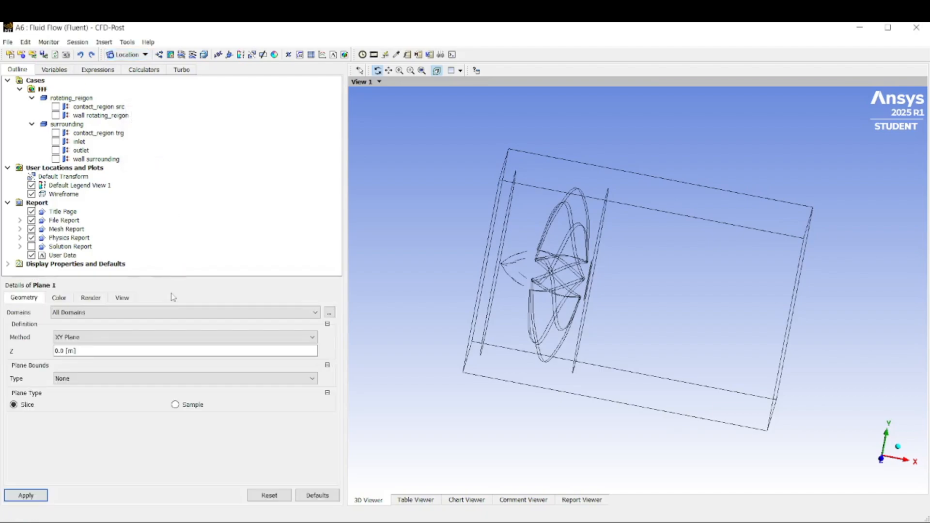
{"action": "left_click", "coordinate": [80, 338]}
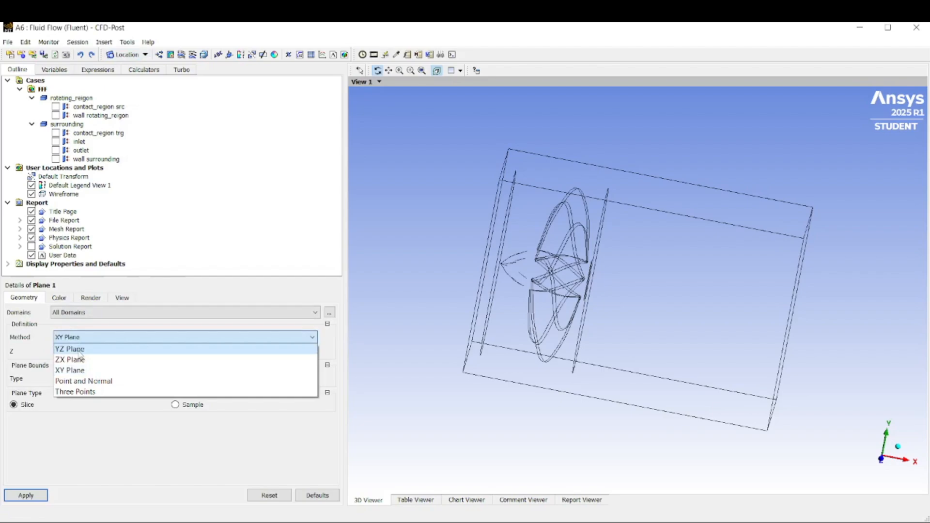
{"action": "left_click", "coordinate": [79, 351]}
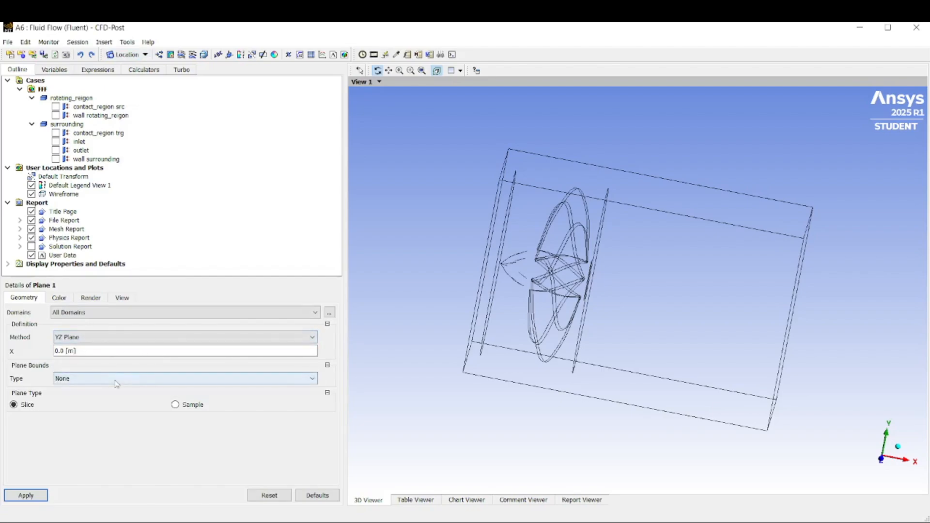
{"action": "left_click", "coordinate": [37, 495]}
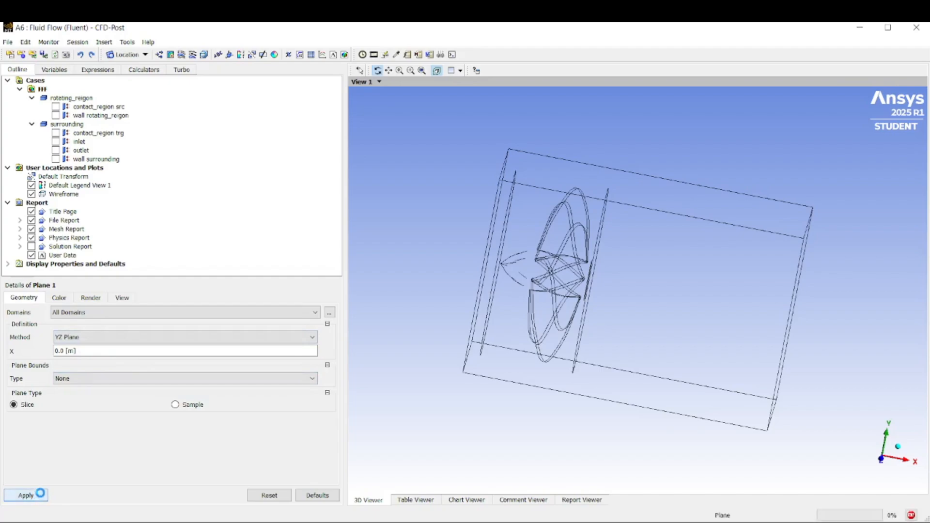
Redefine Plane 1 with the XY Plane method at Z = 0.0 m and apply it.
{"action": "left_click", "coordinate": [128, 339]}
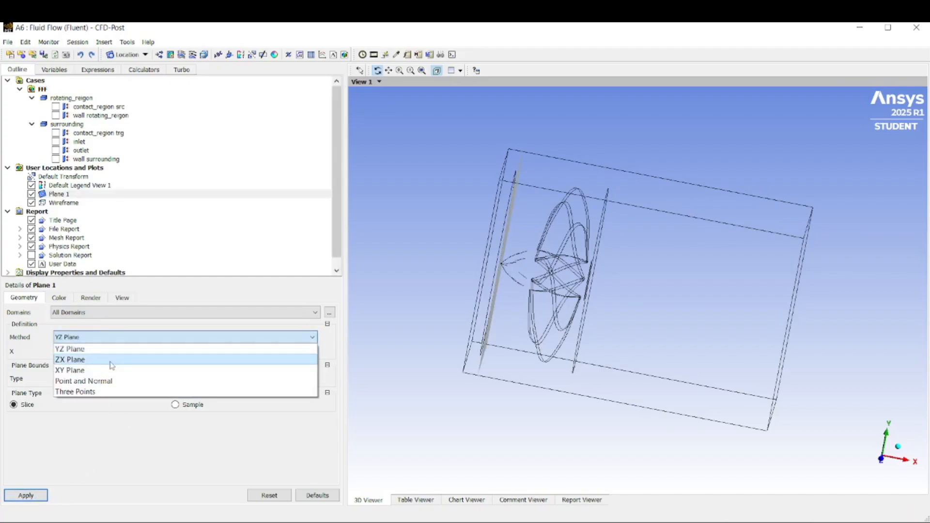
{"action": "left_click", "coordinate": [111, 366]}
{"action": "left_click", "coordinate": [87, 338]}
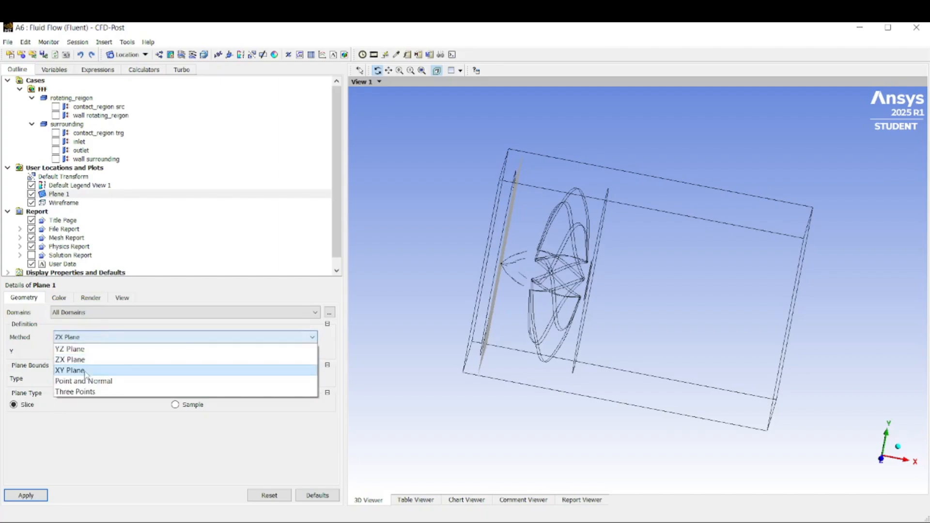
{"action": "left_click", "coordinate": [90, 348]}
{"action": "left_click", "coordinate": [25, 494]}
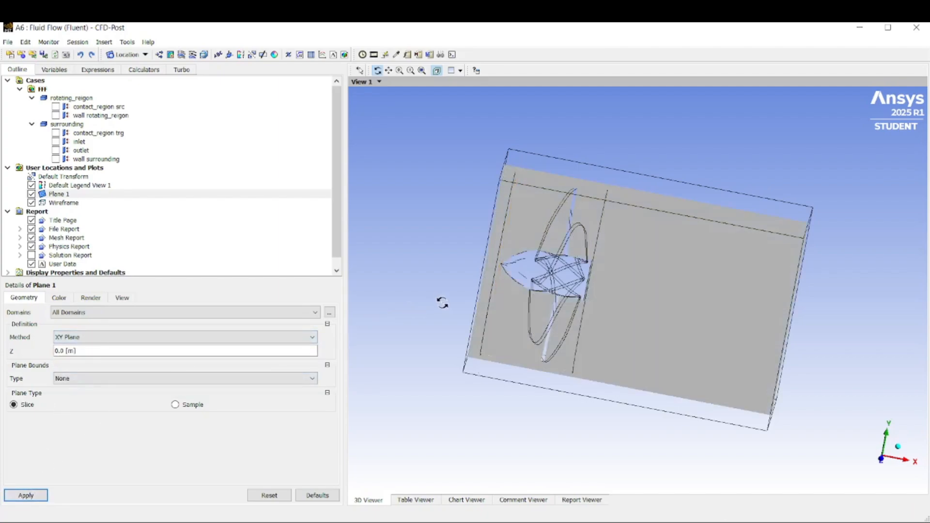
{"action": "left_click_drag", "start_coordinate": [441, 303], "coordinate": [438, 325]}
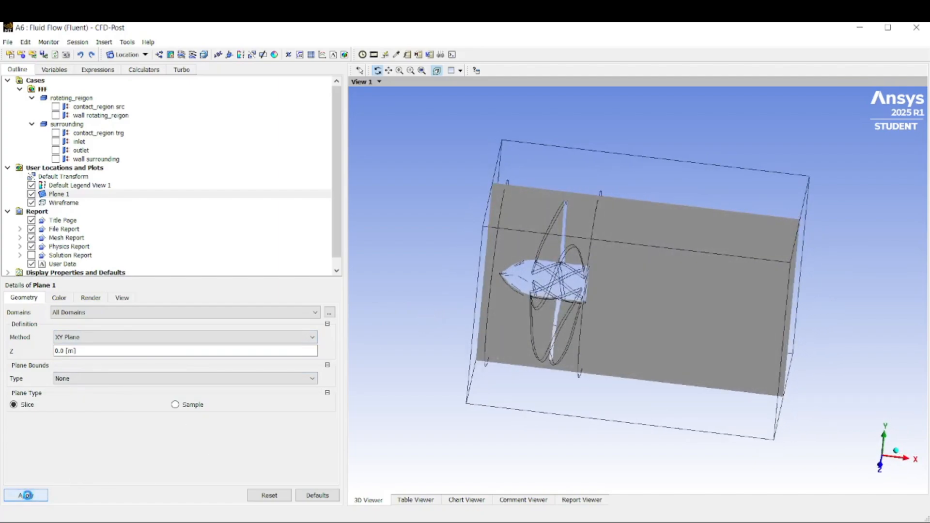
Create a pressure contour plot on Plane 1 for all domains with the global range and 300 contours.
{"action": "scroll", "coordinate": [112, 196], "scroll_direction": "down", "scroll_amount": 1}
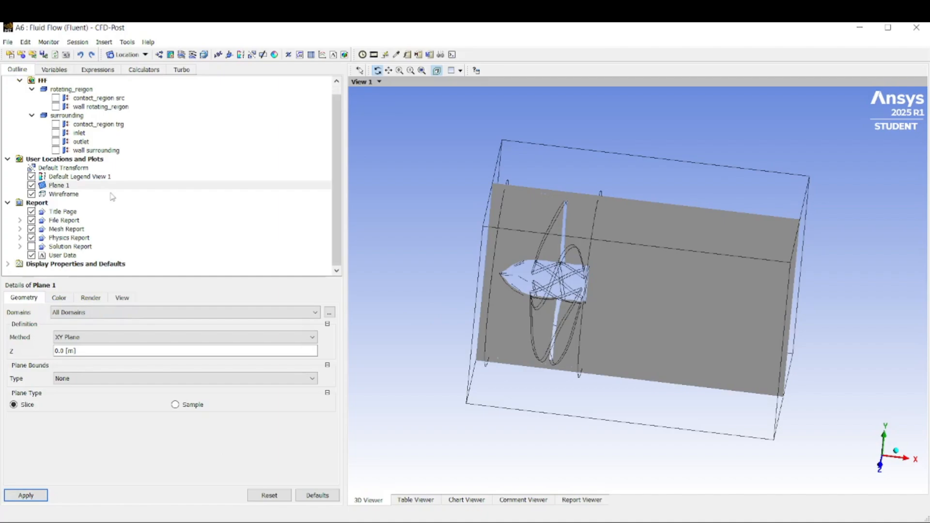
{"action": "left_click", "coordinate": [171, 55]}
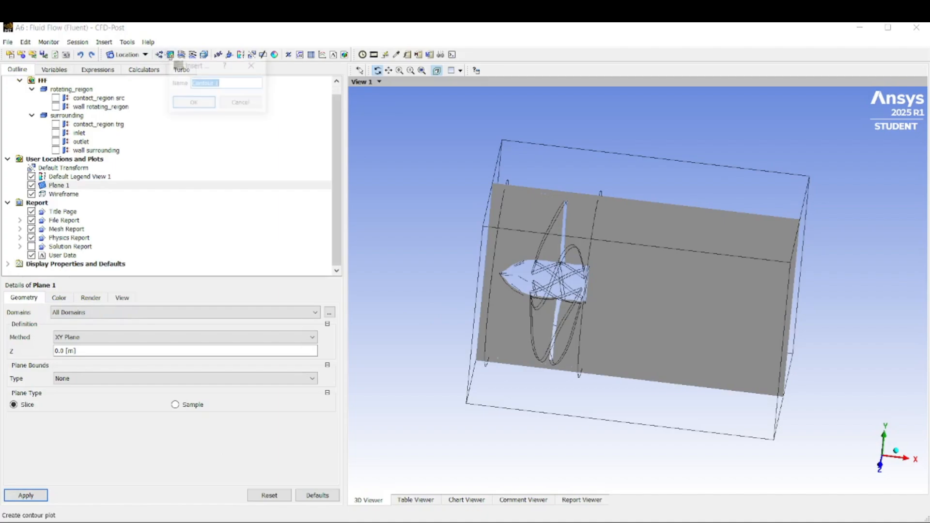
{"action": "left_click", "coordinate": [193, 101]}
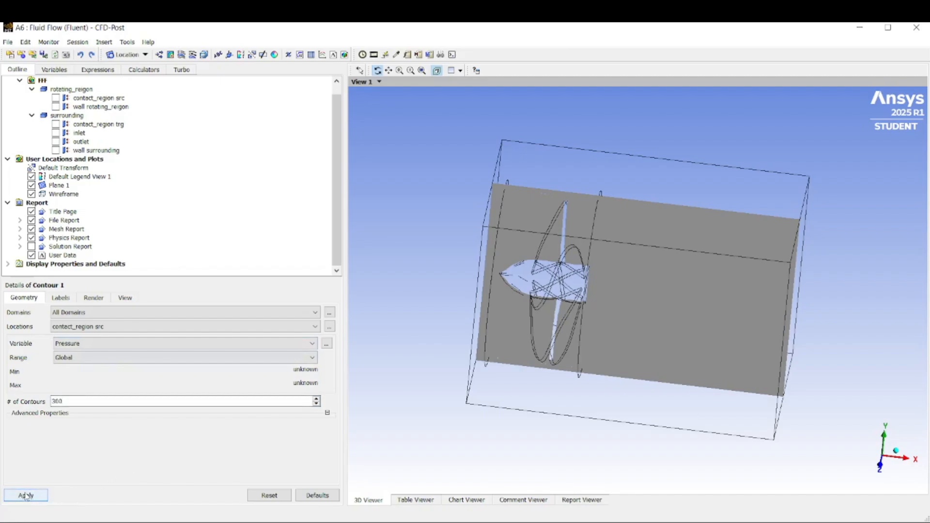
{"action": "left_click", "coordinate": [312, 327]}
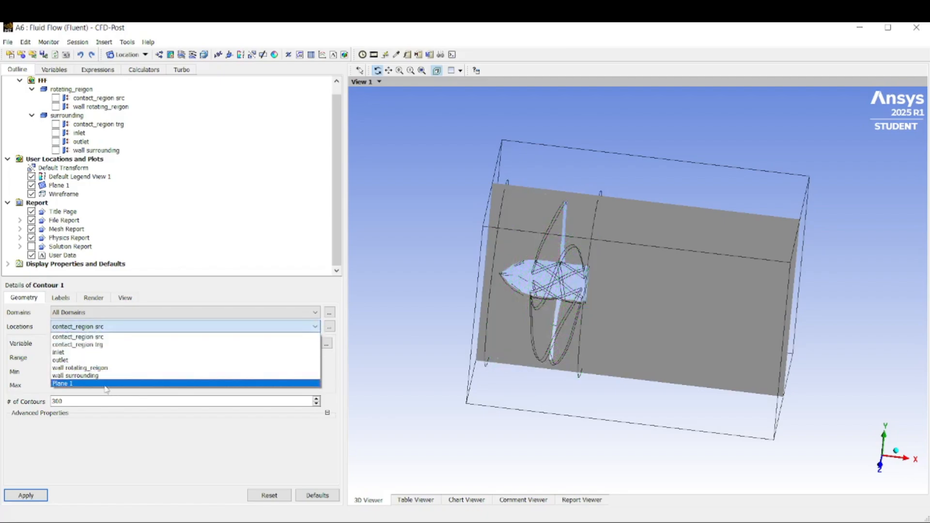
{"action": "left_click", "coordinate": [107, 384]}
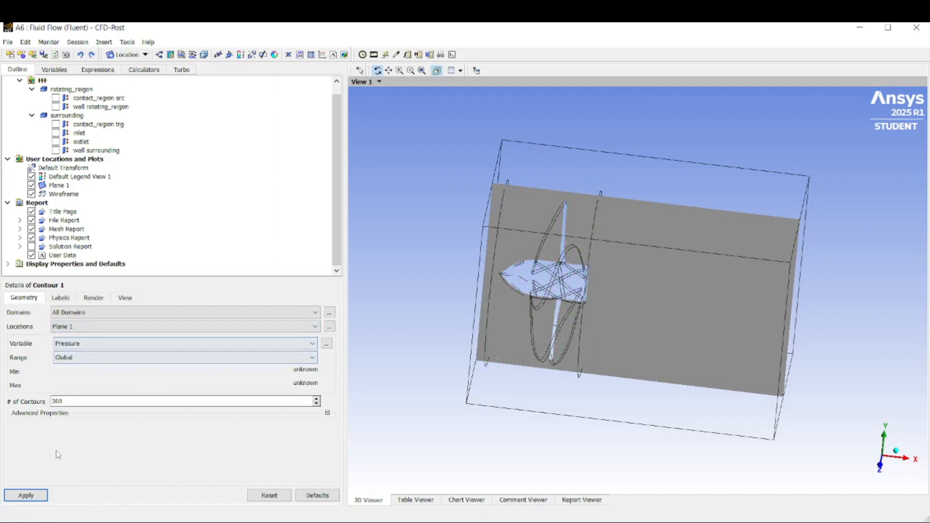
{"action": "left_click", "coordinate": [29, 495]}
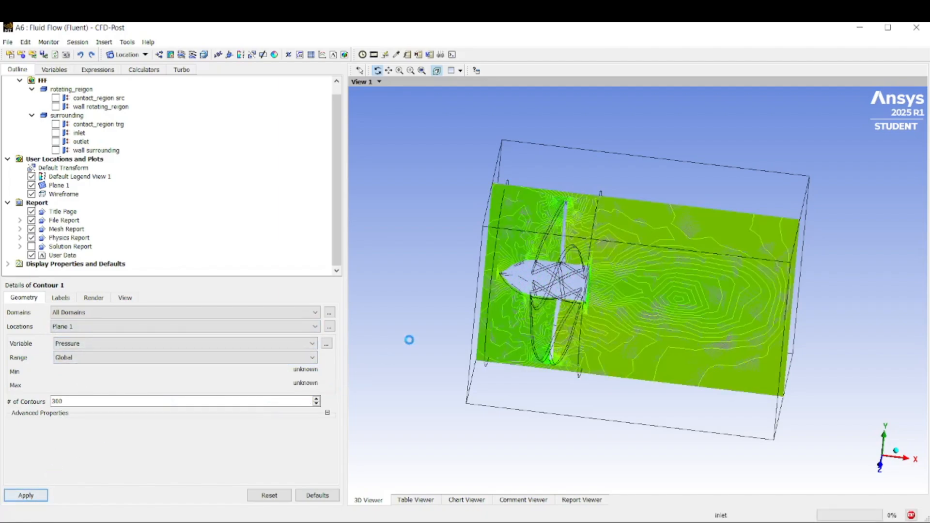
{"action": "mouse_move", "coordinate": [480, 313]}
{"action": "left_mouse_down"}
{"action": "mouse_move", "coordinate": [494, 281]}
{"action": "mouse_move", "coordinate": [490, 302]}
{"action": "left_mouse_up"}
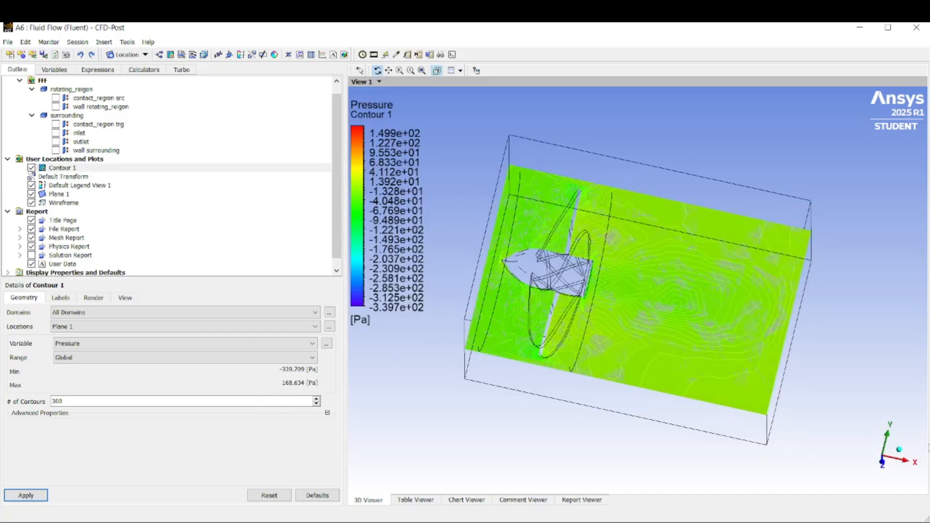
{"action": "mouse_move", "coordinate": [759, 434]}
{"action": "left_mouse_down"}
{"action": "mouse_move", "coordinate": [800, 380]}
{"action": "mouse_move", "coordinate": [758, 416]}
{"action": "mouse_move", "coordinate": [776, 426]}
{"action": "mouse_move", "coordinate": [742, 431]}
{"action": "left_mouse_up"}
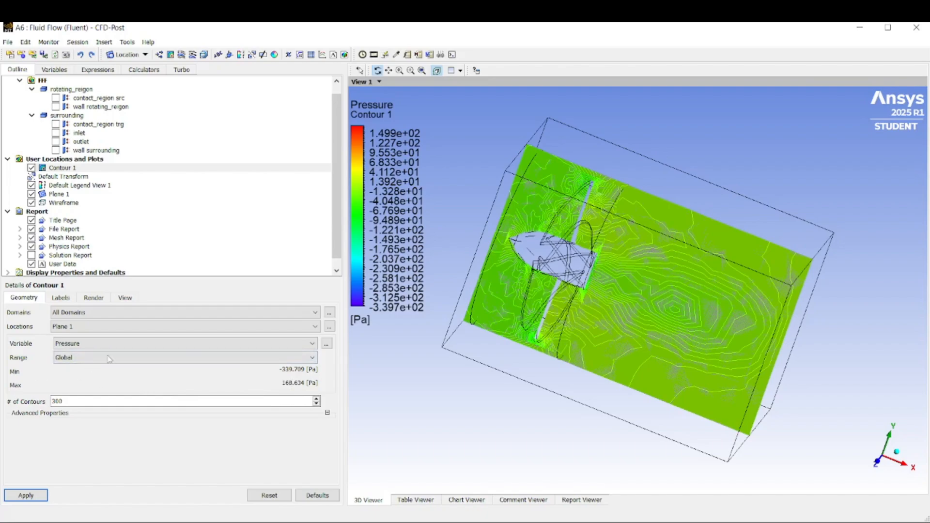
Change the contour's variable to Velocity in Stn Frame and show the plane face-on along the Z axis.
{"action": "left_click", "coordinate": [228, 345]}
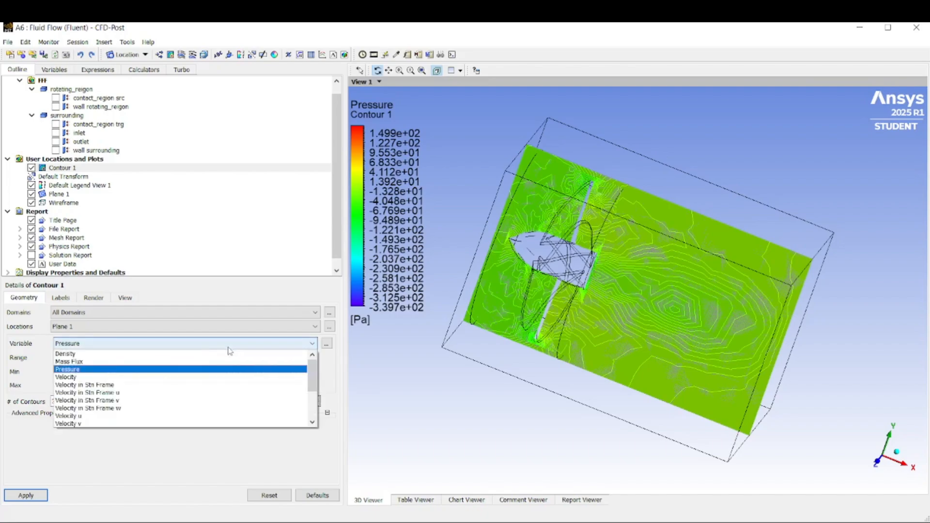
{"action": "left_click", "coordinate": [157, 386]}
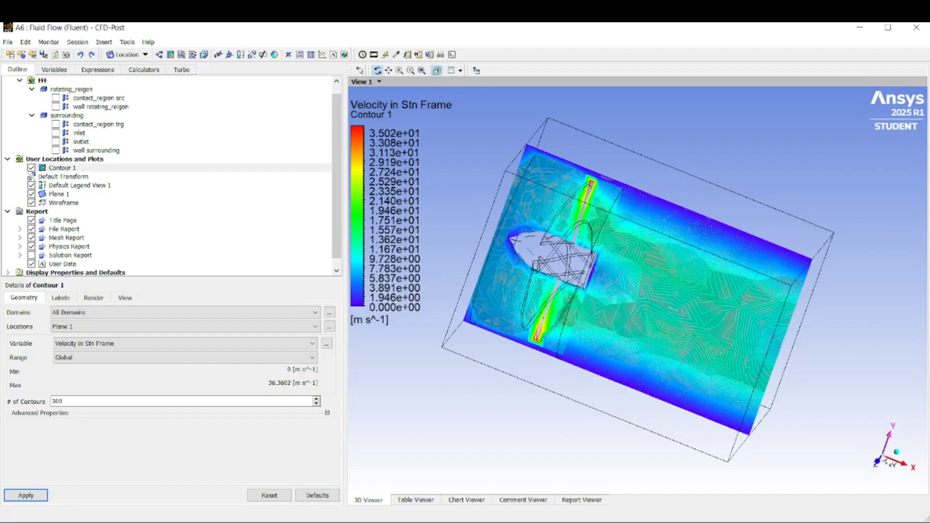
{"action": "left_click", "coordinate": [897, 453]}
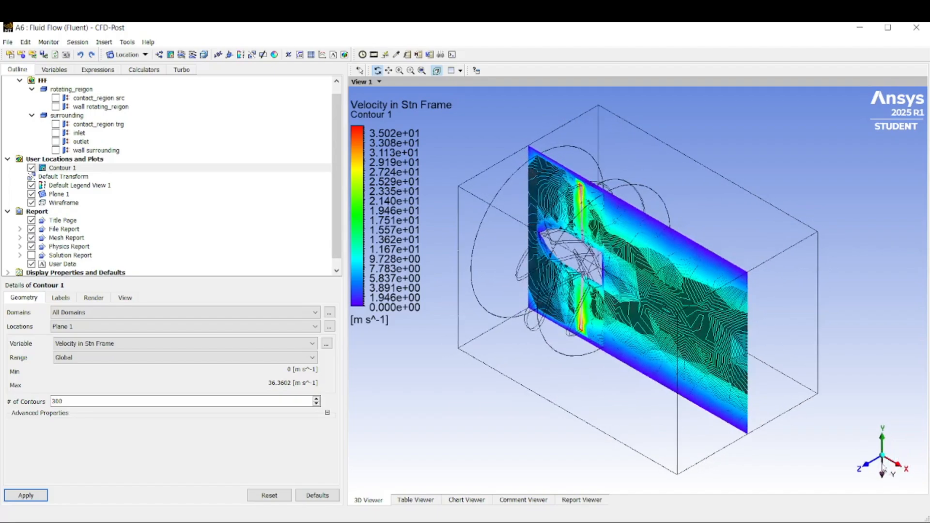
{"action": "left_click", "coordinate": [866, 465]}
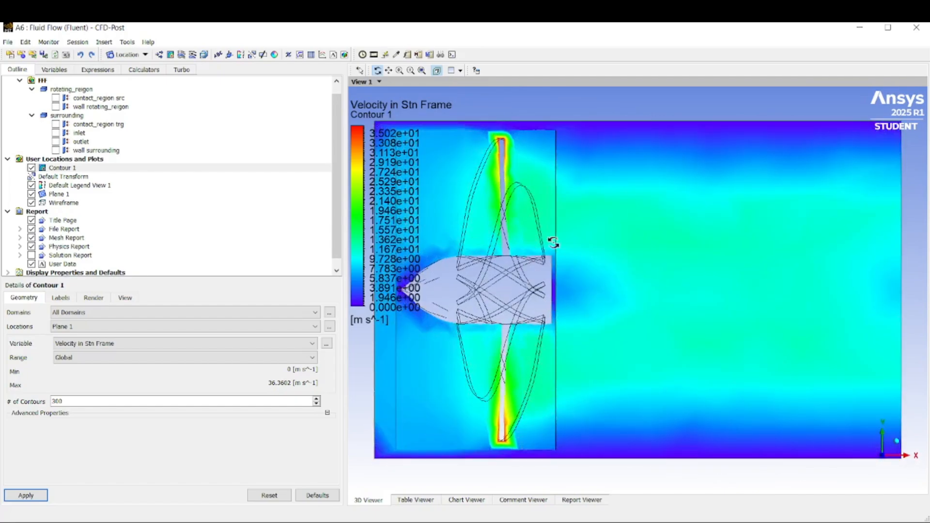
{"action": "scroll", "coordinate": [624, 309], "scroll_direction": "up", "scroll_amount": 1}
{"action": "scroll", "coordinate": [623, 309], "scroll_direction": "down", "scroll_amount": 5}
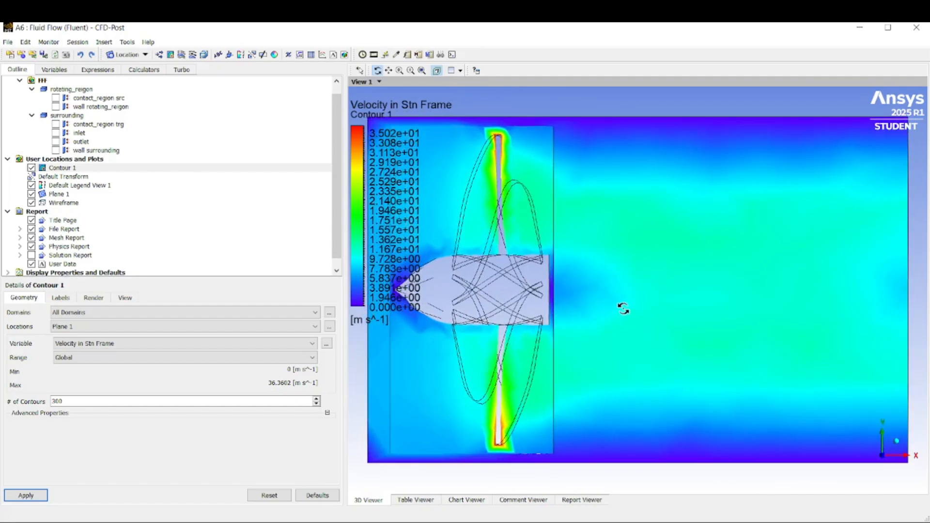
{"action": "scroll", "coordinate": [623, 308], "scroll_direction": "down", "scroll_amount": 3}
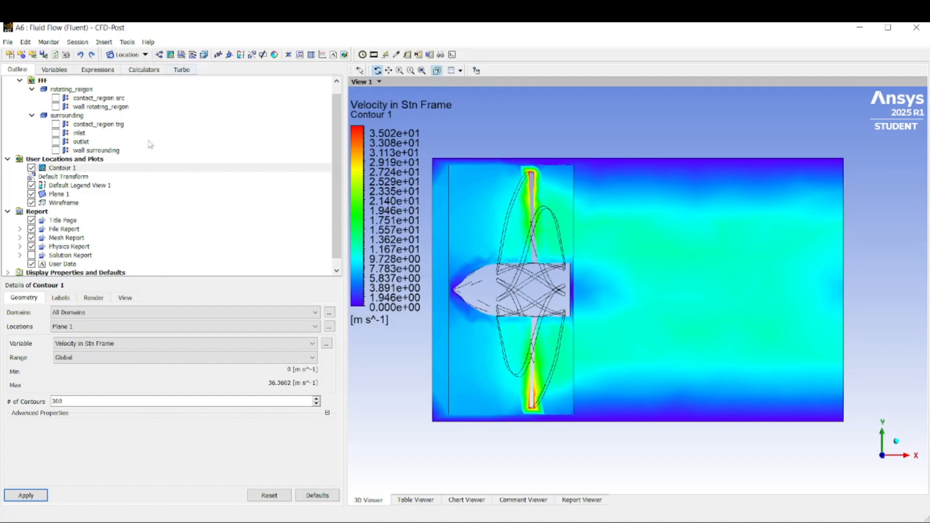
Insert a volume rendering for all domains with Velocity in Stn Frame as its variable.
{"action": "left_click", "coordinate": [205, 55]}
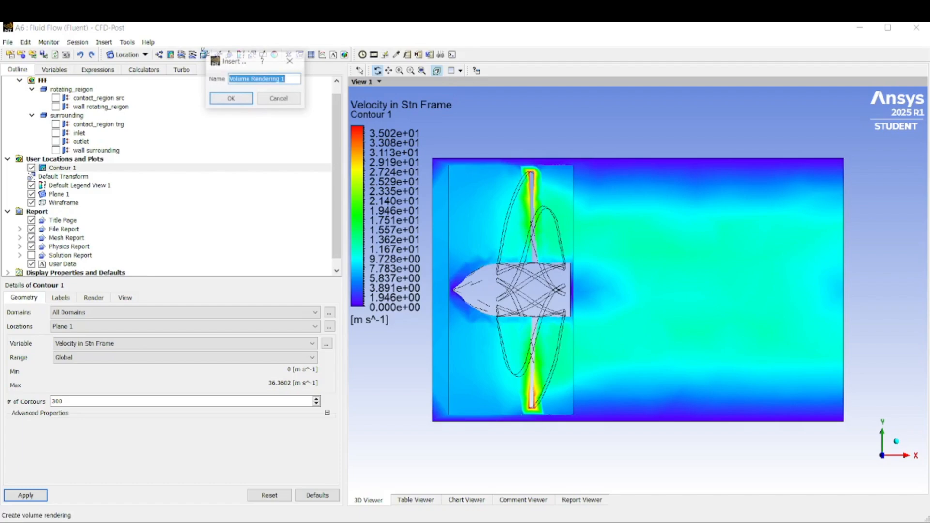
{"action": "left_click", "coordinate": [227, 98]}
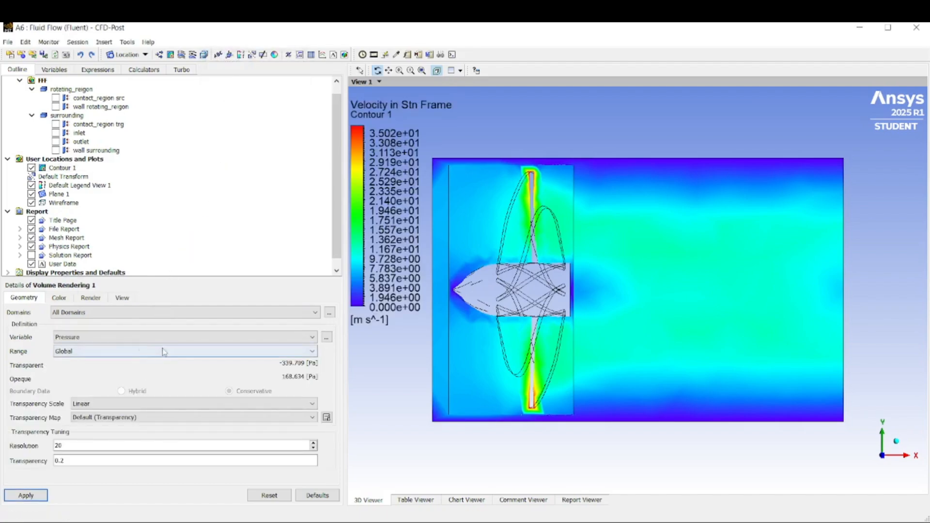
{"action": "left_click", "coordinate": [203, 341]}
{"action": "left_click", "coordinate": [109, 379]}
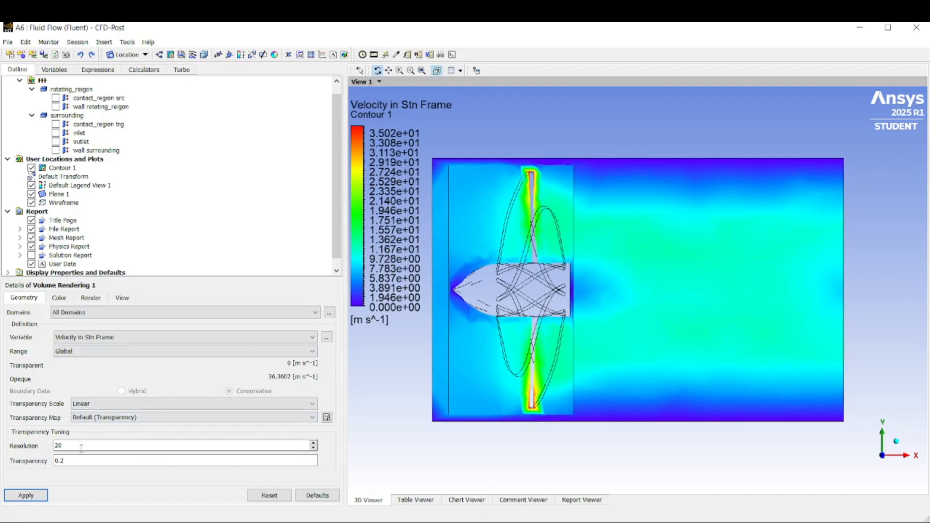
Hide Plane 1 and Contour 1 and apply the volume rendering with resolution 20 and transparency 0.2.
{"action": "left_click", "coordinate": [60, 299]}
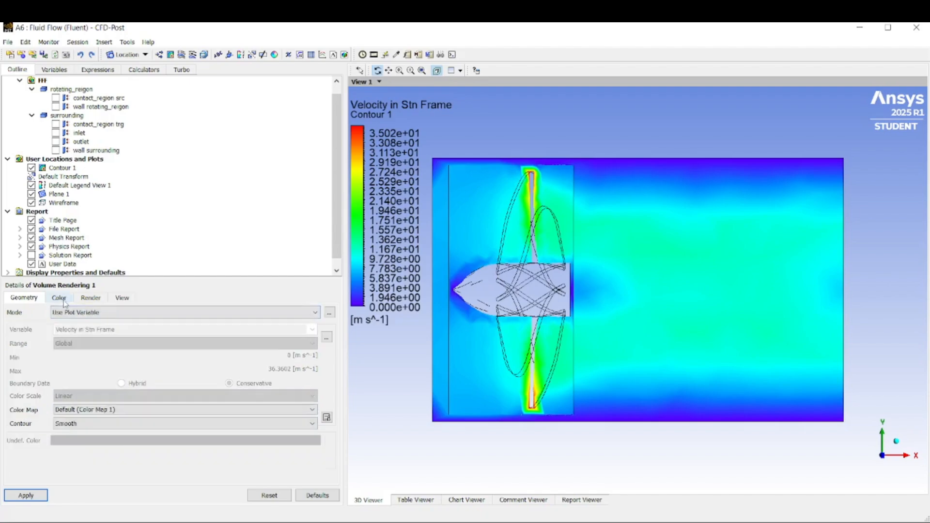
{"action": "left_click", "coordinate": [90, 298]}
{"action": "left_click", "coordinate": [112, 299]}
{"action": "left_click", "coordinate": [25, 298]}
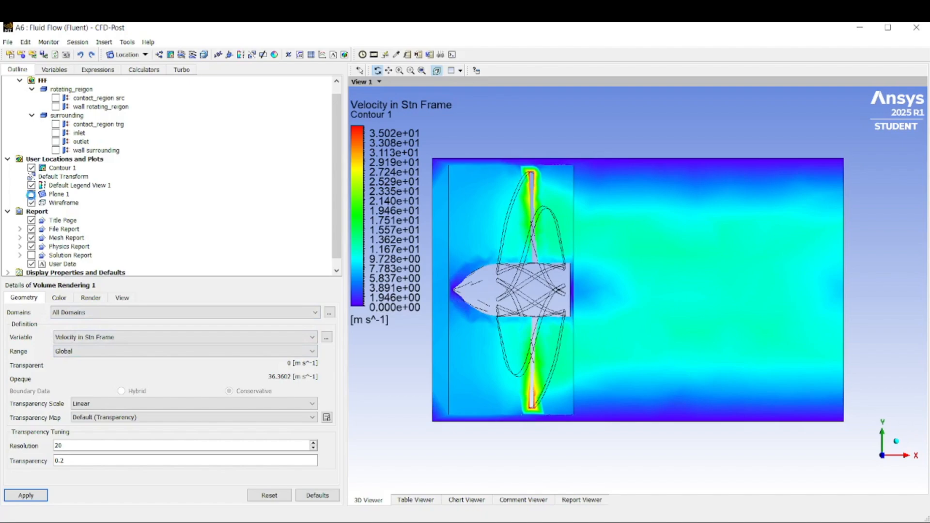
{"action": "left_click", "coordinate": [31, 167]}
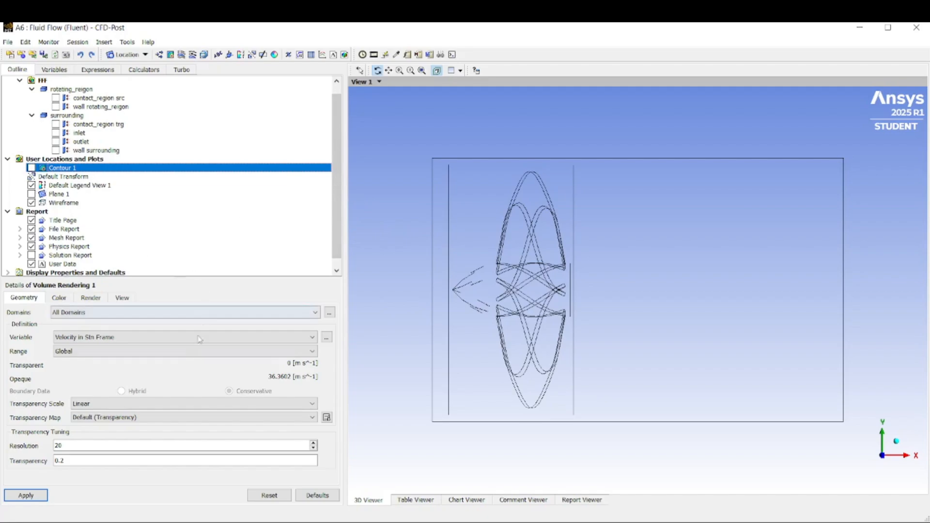
{"action": "left_click", "coordinate": [30, 494]}
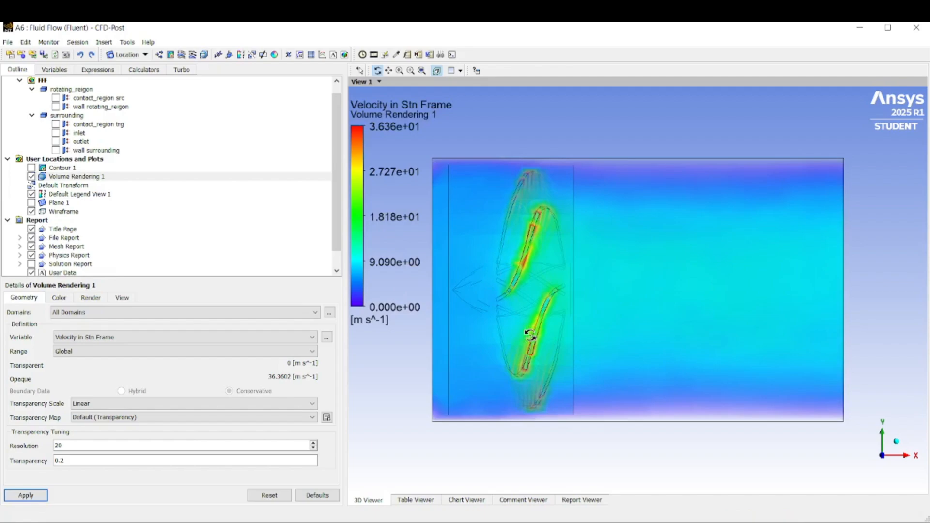
Hide Volume Rendering 1 and insert a new streamline object under the name Streamline 1.
{"action": "left_click_drag", "start_coordinate": [521, 326], "coordinate": [533, 360]}
{"action": "left_click_drag", "start_coordinate": [879, 466], "coordinate": [465, 250]}
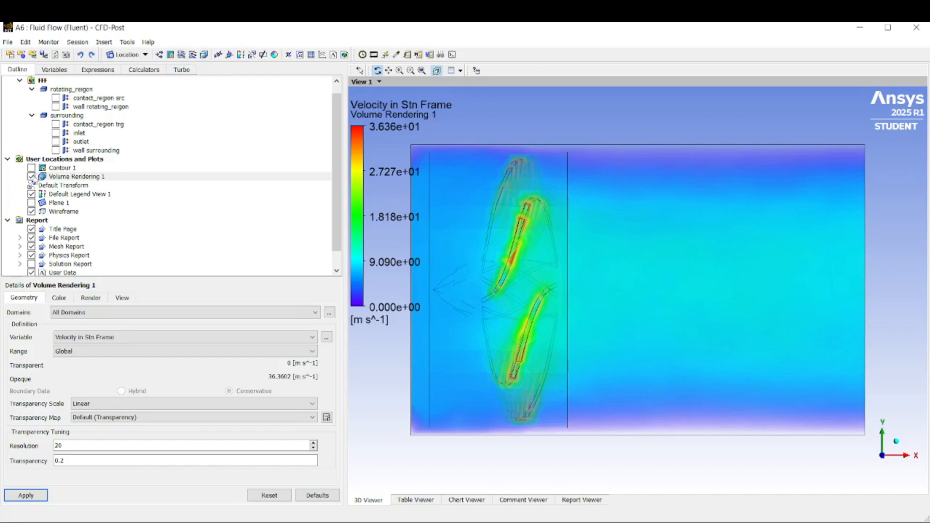
{"action": "left_click", "coordinate": [31, 176]}
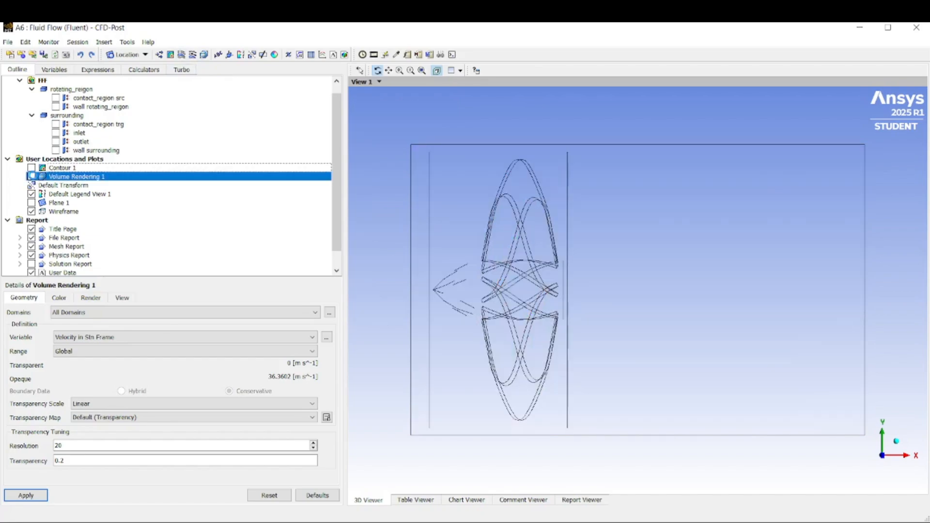
{"action": "left_click", "coordinate": [182, 56]}
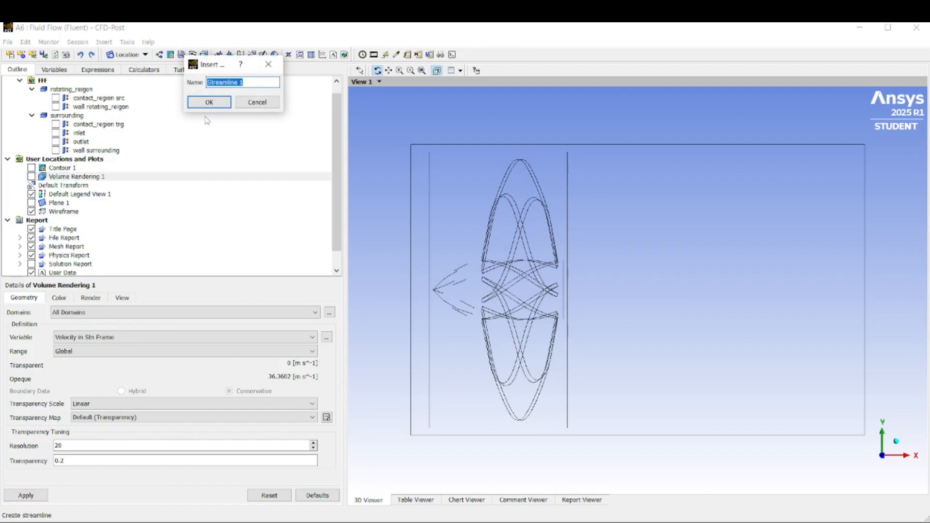
{"action": "left_click", "coordinate": [207, 102]}
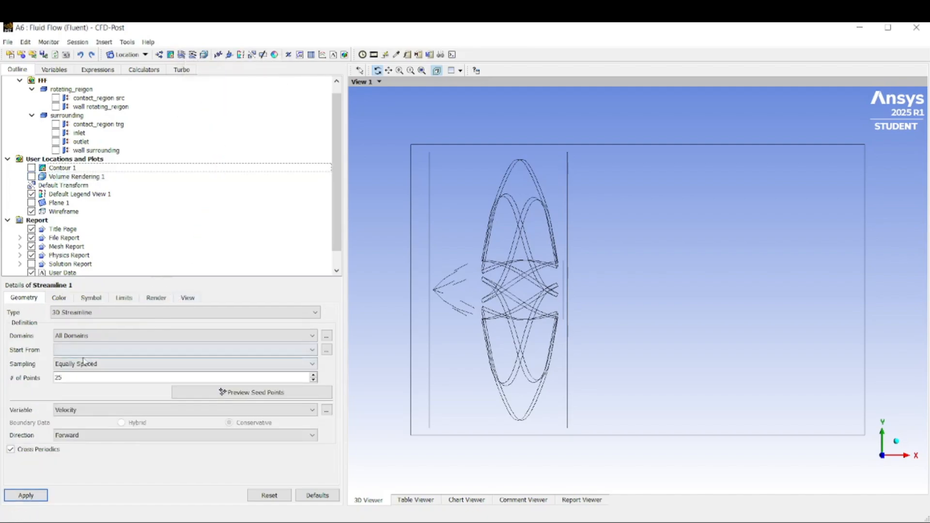
Generate 3D velocity streamlines for all domains starting from the inlet with 300 equally spaced points.
{"action": "left_click", "coordinate": [91, 379]}
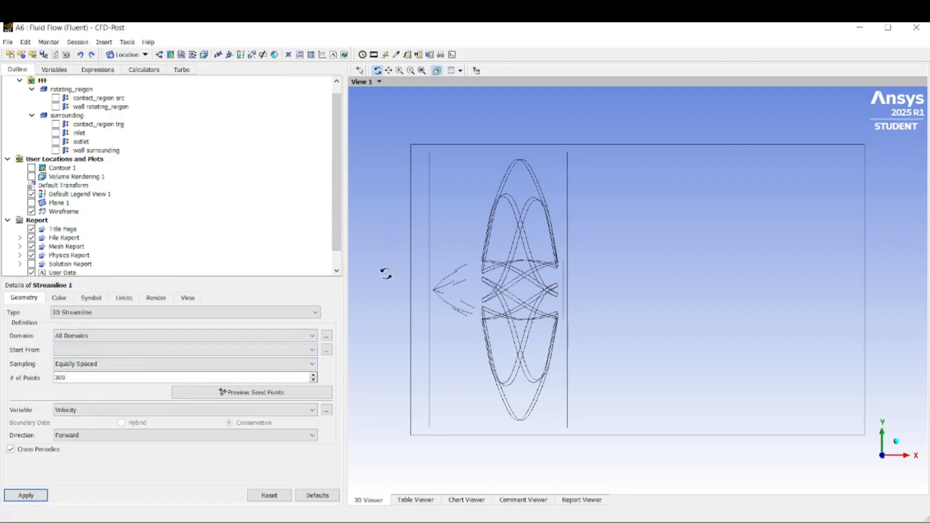
{"action": "left_click", "coordinate": [121, 350]}
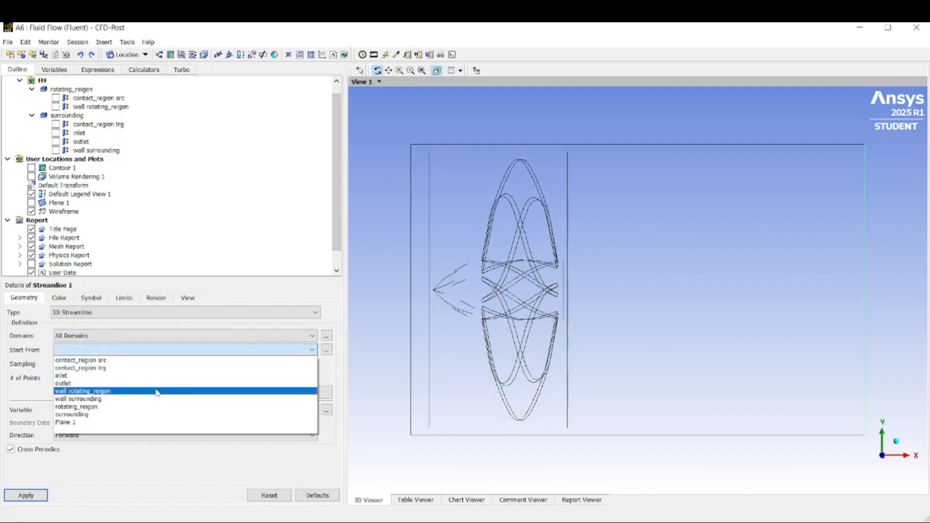
{"action": "left_click", "coordinate": [71, 376]}
{"action": "left_click", "coordinate": [65, 353]}
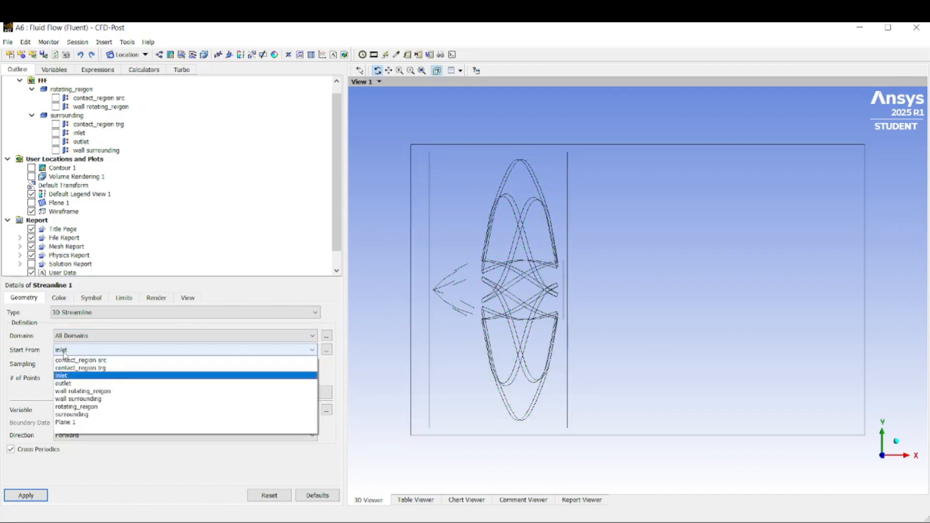
{"action": "left_click", "coordinate": [121, 350]}
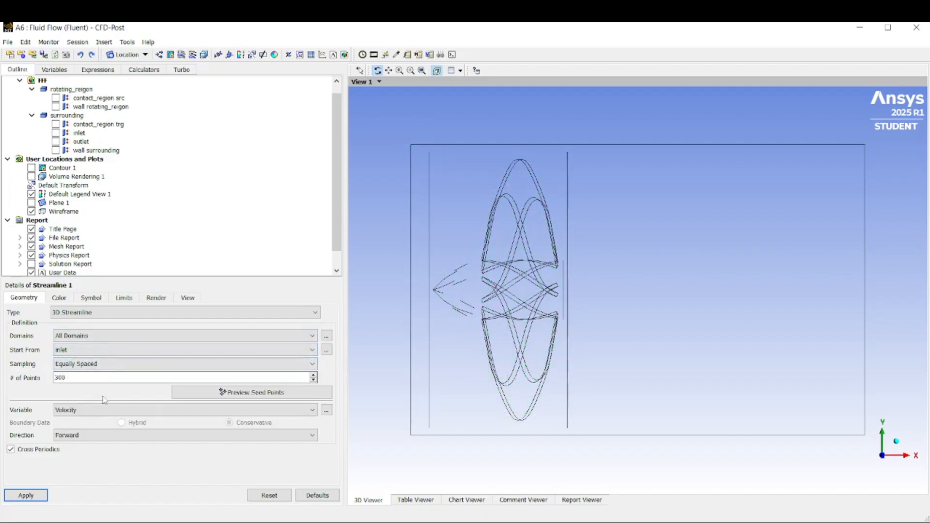
{"action": "left_click", "coordinate": [26, 496]}
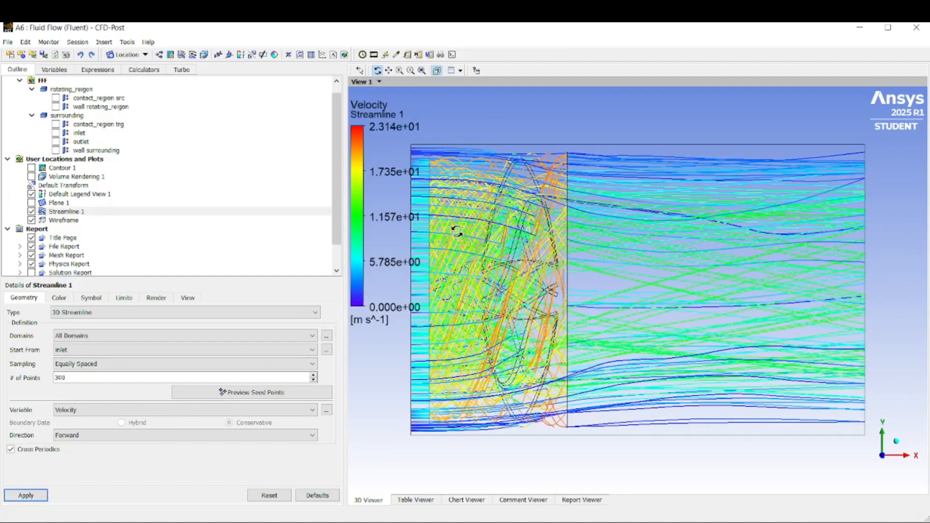
Play a slowed sweep animation of Streamline 1, stop it and close the animation settings.
{"action": "left_click_drag", "start_coordinate": [457, 231], "coordinate": [467, 262]}
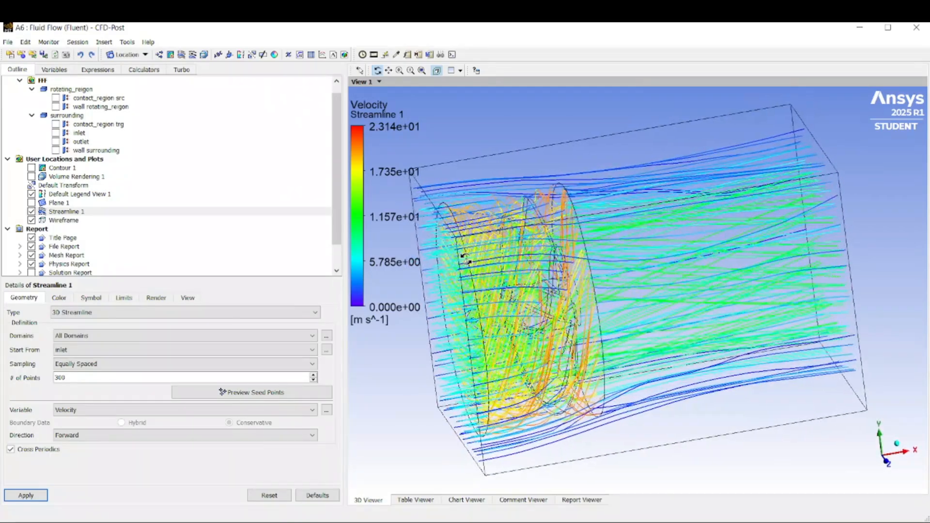
{"action": "left_click", "coordinate": [374, 55]}
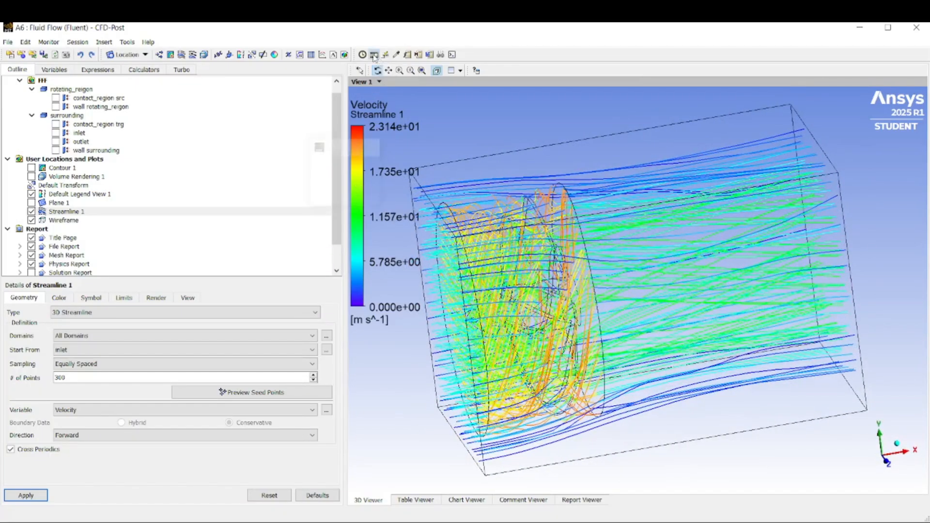
{"action": "left_click", "coordinate": [54, 171]}
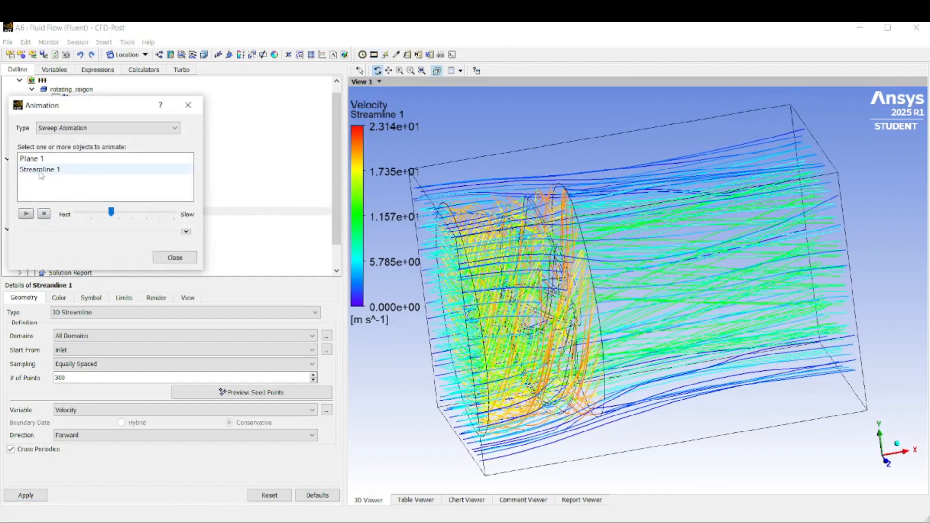
{"action": "left_click_drag", "start_coordinate": [110, 211], "coordinate": [154, 218]}
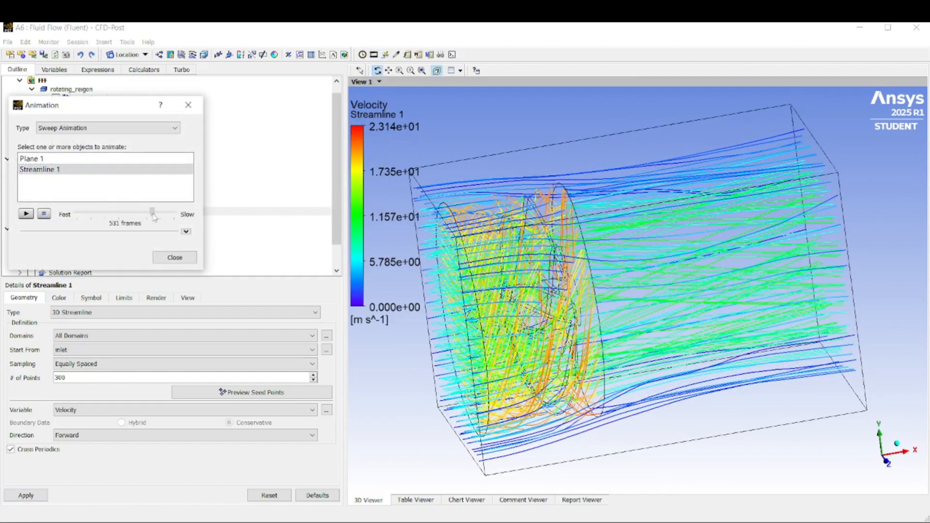
{"action": "left_click", "coordinate": [23, 217]}
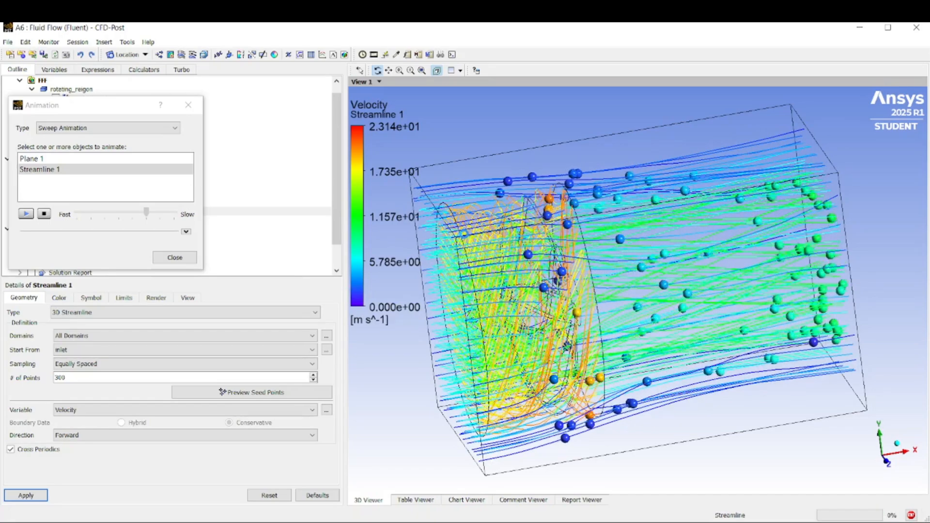
{"action": "left_click", "coordinate": [42, 215]}
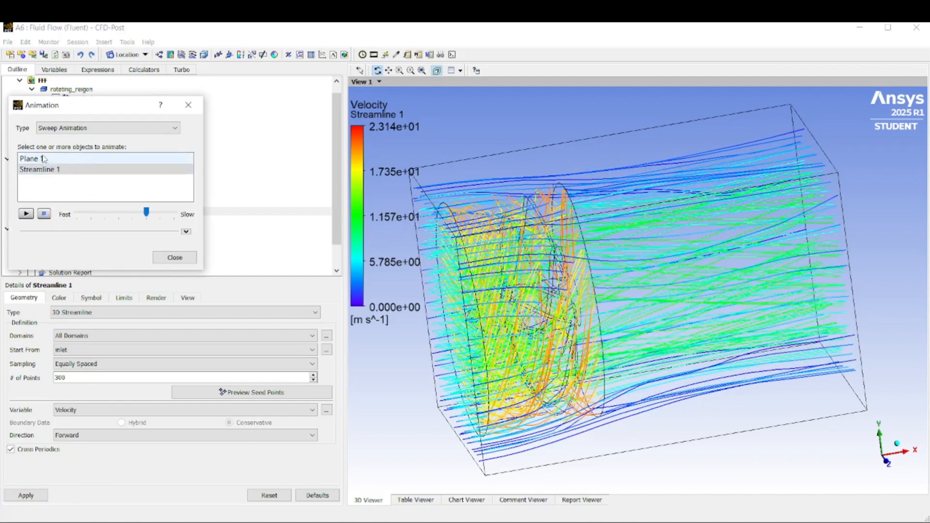
{"action": "left_click", "coordinate": [43, 159]}
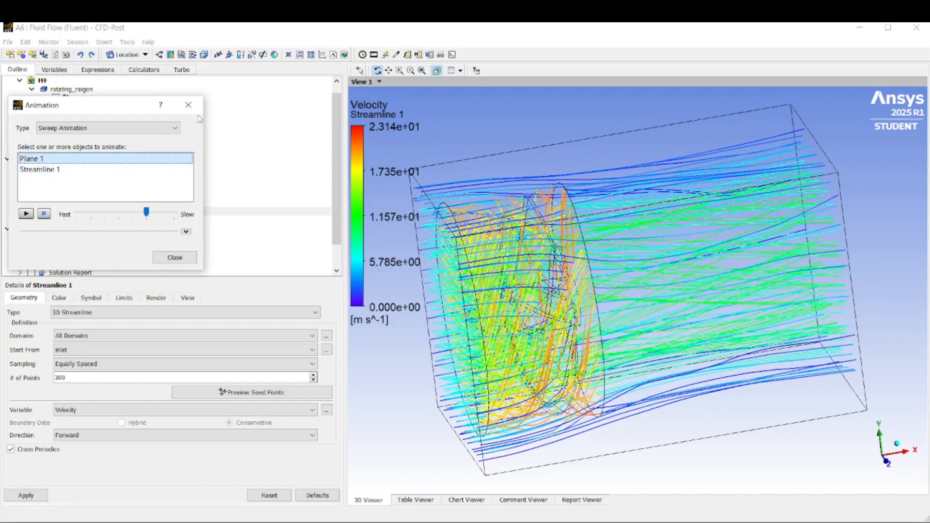
{"action": "left_click", "coordinate": [175, 258]}
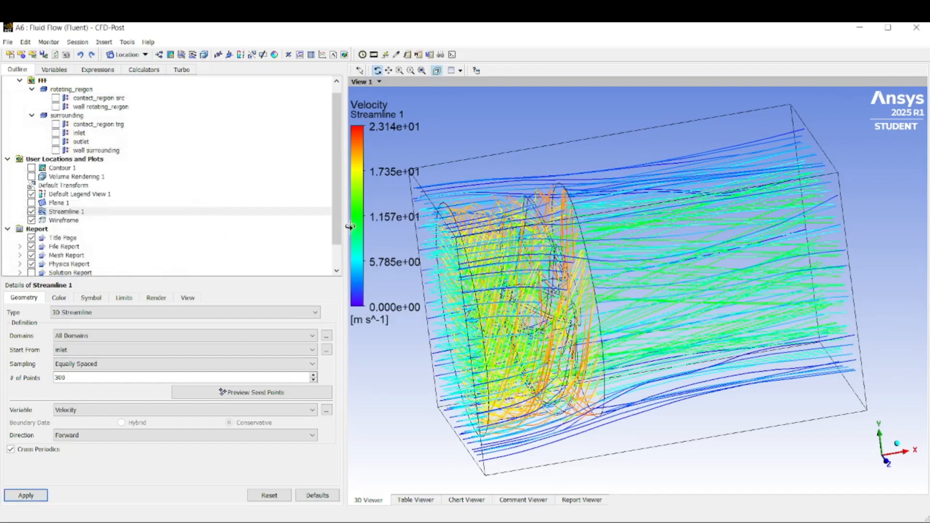
Hide Streamline 1 and show Contour 1 in the viewer.
{"action": "mouse_move", "coordinate": [439, 228]}
{"action": "left_mouse_down"}
{"action": "mouse_move", "coordinate": [422, 224]}
{"action": "mouse_move", "coordinate": [370, 255]}
{"action": "mouse_move", "coordinate": [441, 233]}
{"action": "left_mouse_up"}
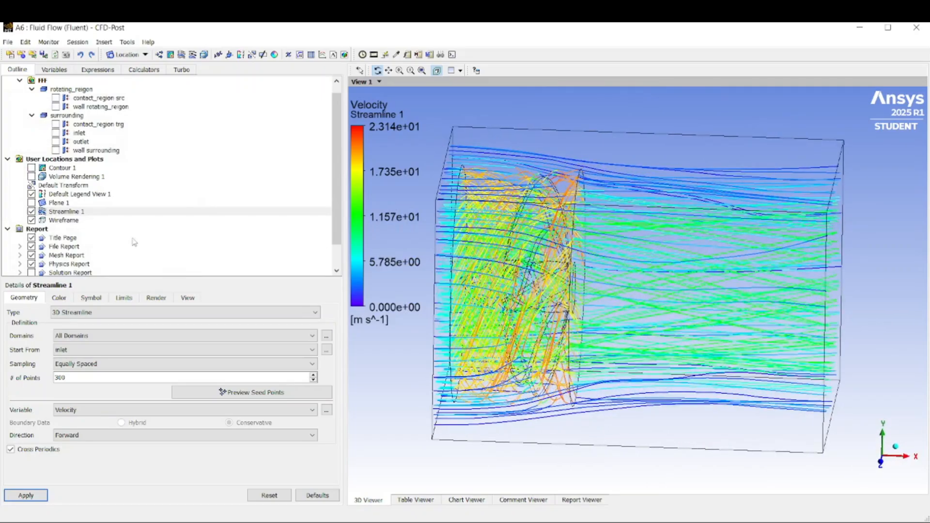
{"action": "left_click", "coordinate": [30, 213]}
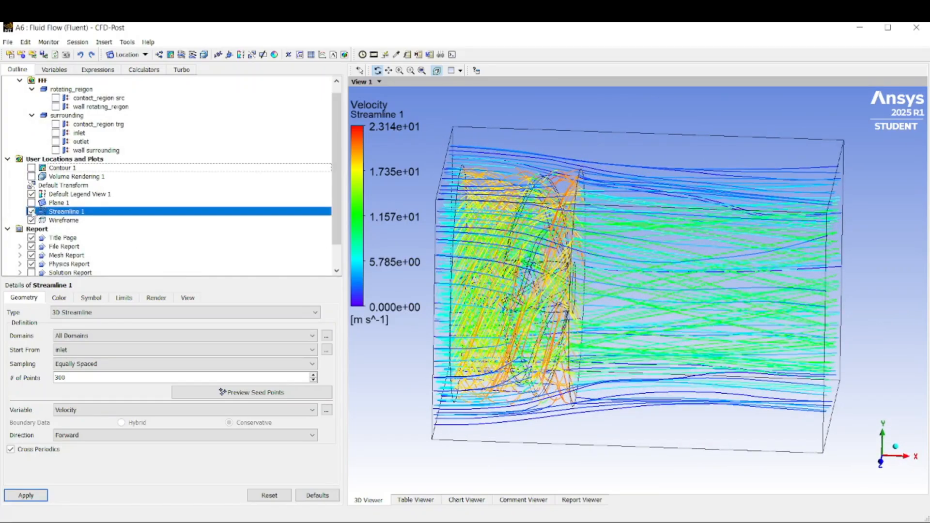
{"action": "left_click", "coordinate": [31, 212]}
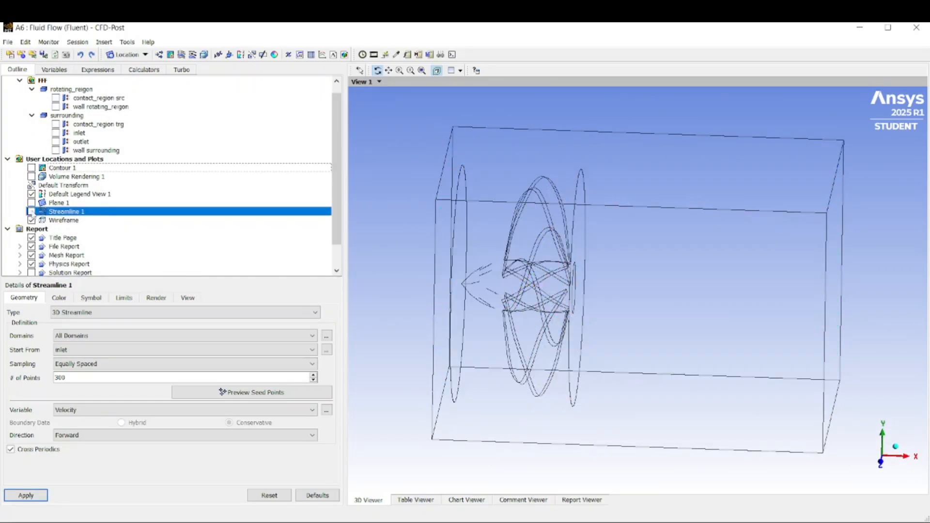
{"action": "left_click", "coordinate": [31, 168]}
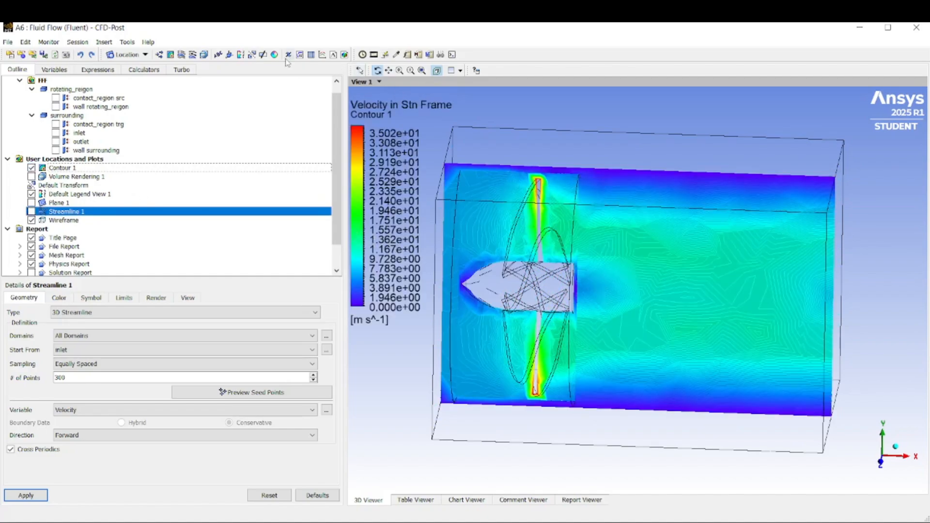
Run a sweep animation of Plane 1 alone to watch the velocity contour move through the domain.
{"action": "left_click", "coordinate": [374, 54]}
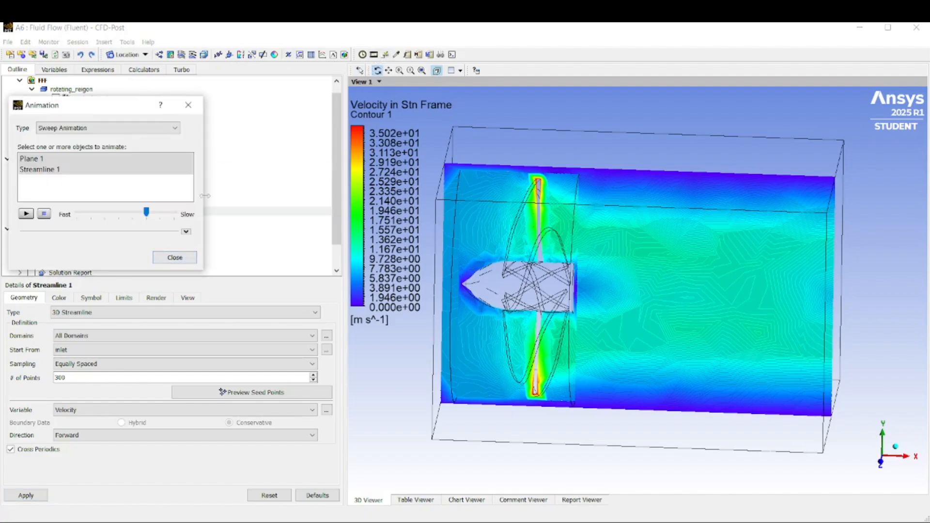
{"action": "left_click", "coordinate": [34, 159]}
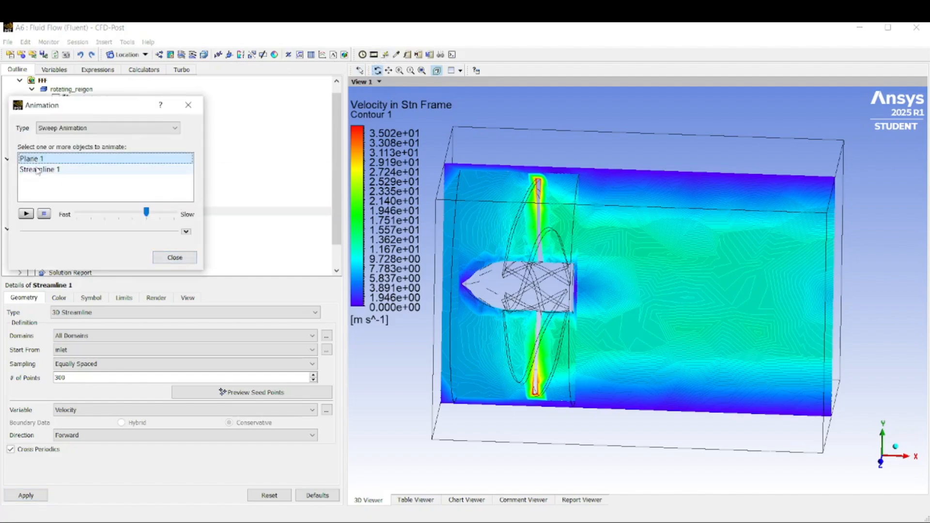
{"action": "left_click", "coordinate": [26, 214]}
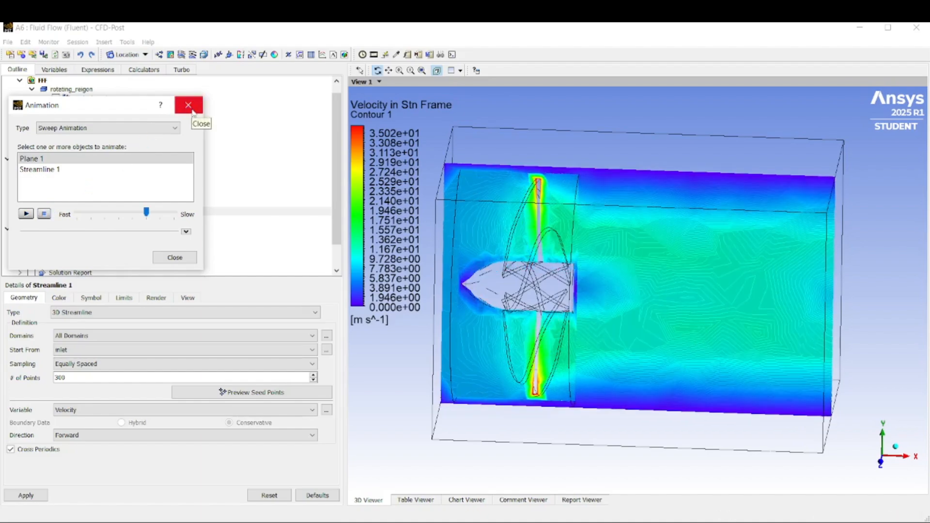
{"action": "left_click", "coordinate": [189, 105]}
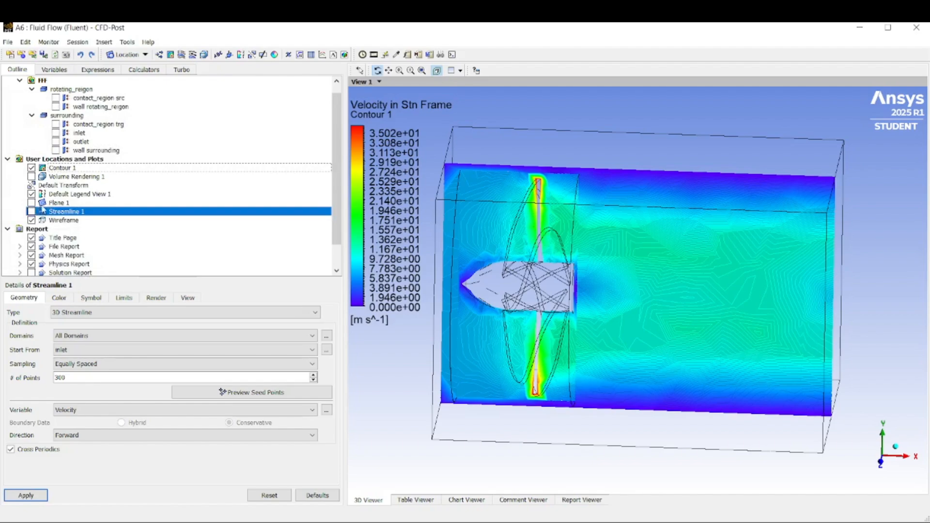
Show Volume Rendering 1 and the wall rotating_reigon surface together with the velocity contour.
{"action": "left_click", "coordinate": [31, 176]}
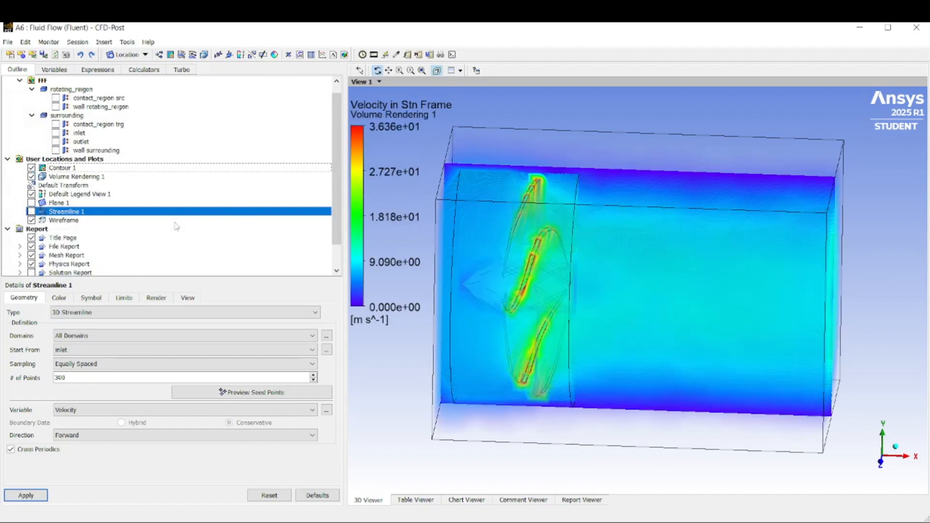
{"action": "scroll", "coordinate": [176, 227], "scroll_direction": "up", "scroll_amount": 1}
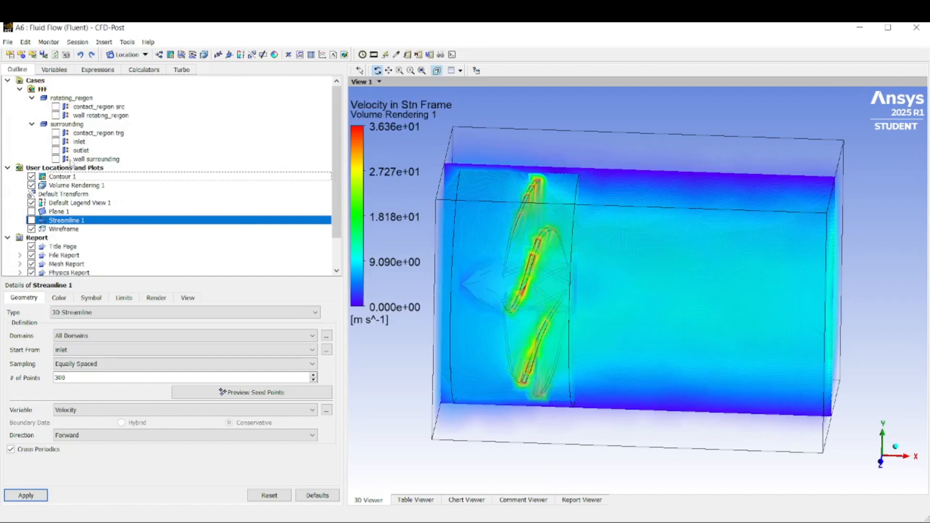
{"action": "left_click", "coordinate": [56, 116]}
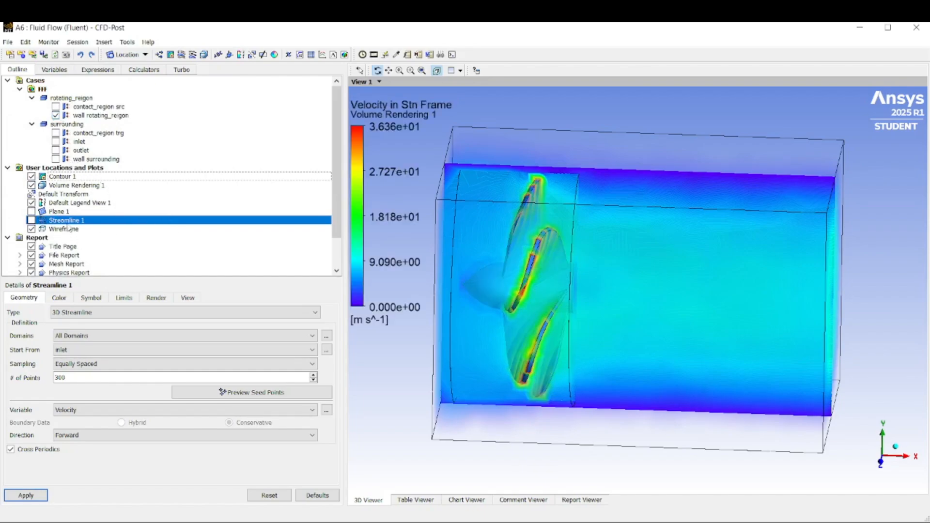
{"action": "mouse_move", "coordinate": [529, 308]}
{"action": "left_mouse_down"}
{"action": "mouse_move", "coordinate": [603, 312]}
{"action": "mouse_move", "coordinate": [539, 310]}
{"action": "left_mouse_up"}
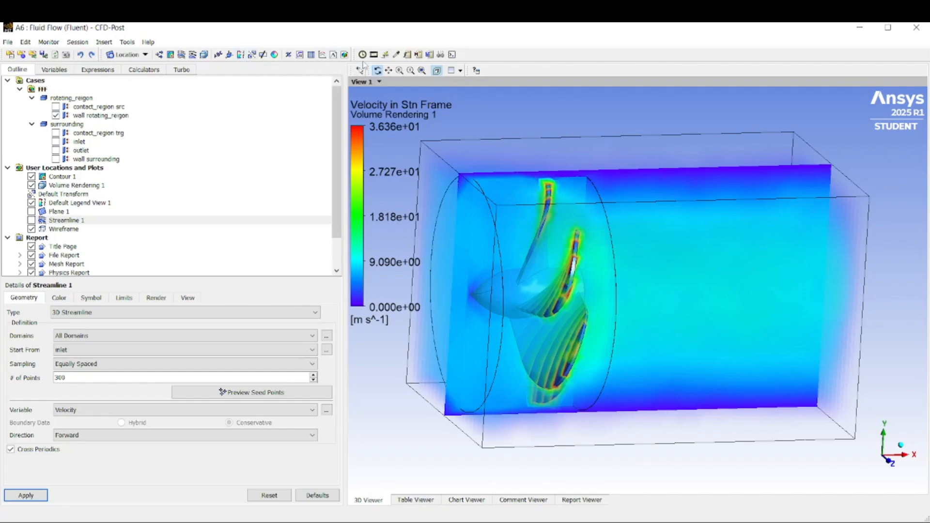
Play the Plane 1 sweep animation with the volume rendering and fan wall displayed, and stop it.
{"action": "left_click", "coordinate": [374, 54]}
{"action": "left_click", "coordinate": [48, 160]}
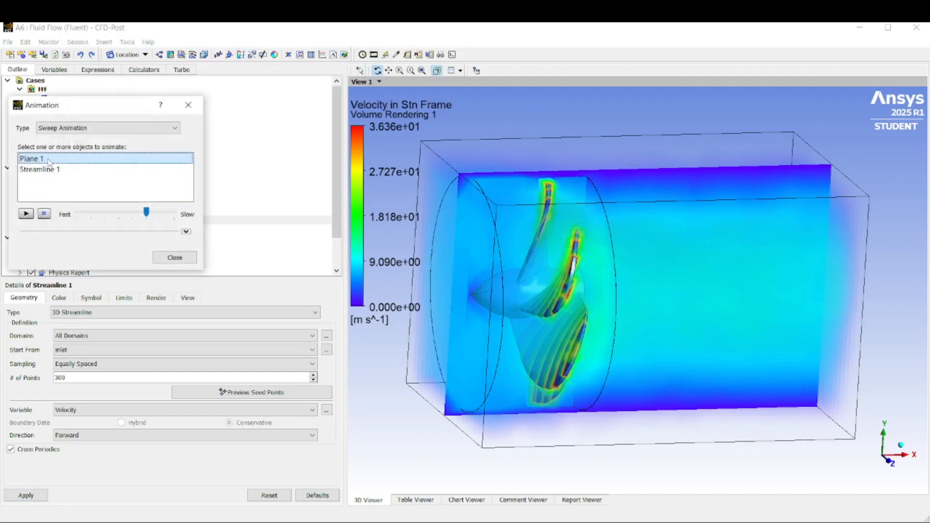
{"action": "left_click", "coordinate": [26, 215]}
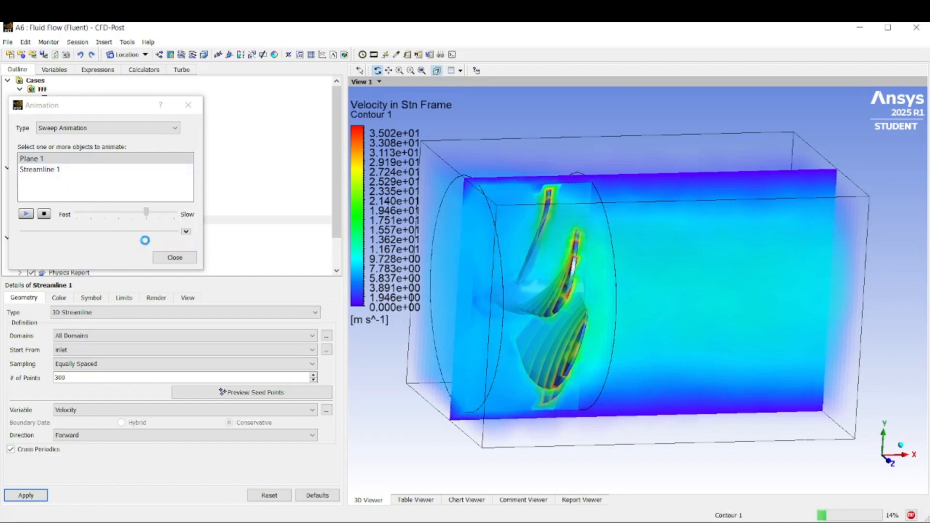
{"action": "left_click", "coordinate": [44, 215]}
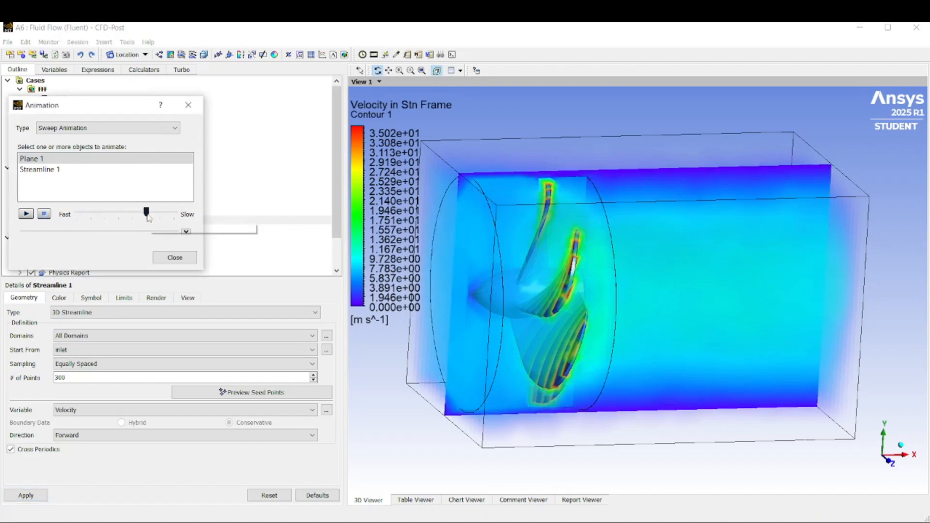
Increase the sweep animation speed to the middle setting, replay the Plane 1 sweep, stop it and close the animation settings.
{"action": "left_click_drag", "start_coordinate": [147, 212], "coordinate": [112, 214]}
{"action": "left_click", "coordinate": [25, 213]}
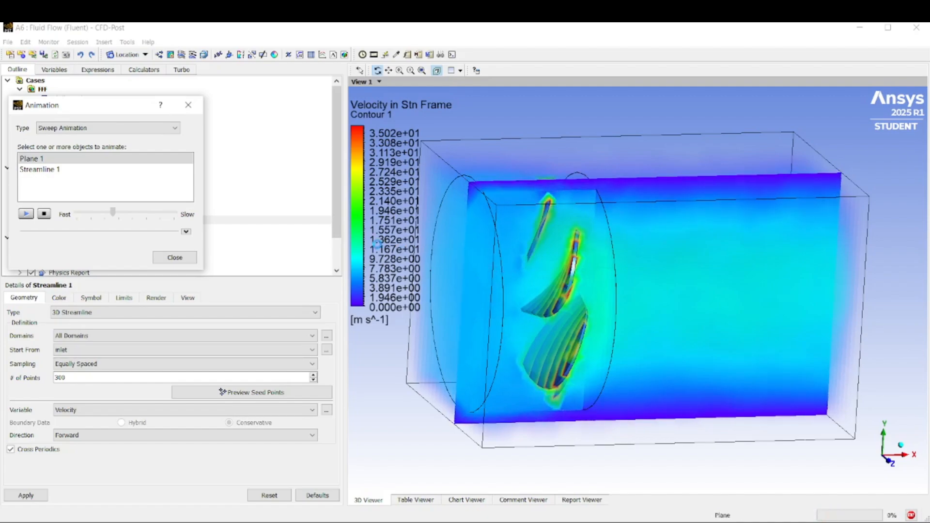
{"action": "left_click", "coordinate": [45, 215]}
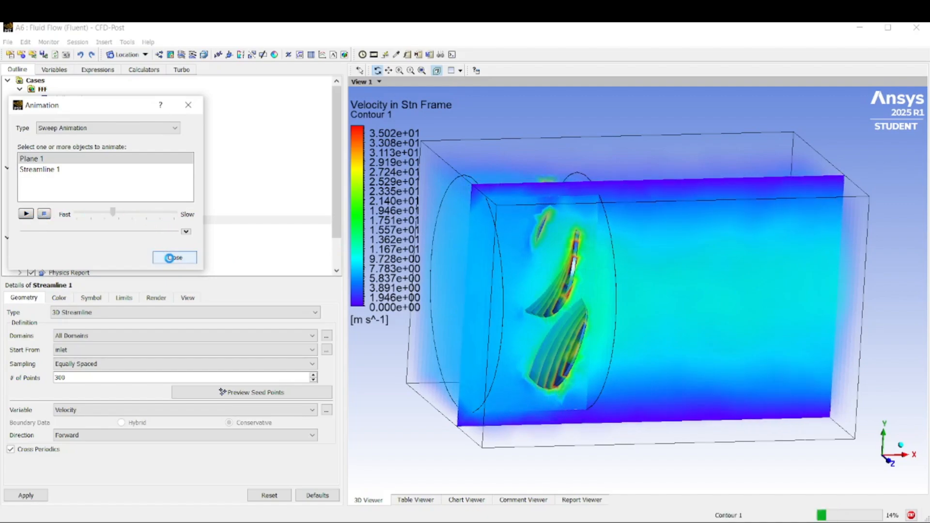
{"action": "left_click", "coordinate": [175, 257]}
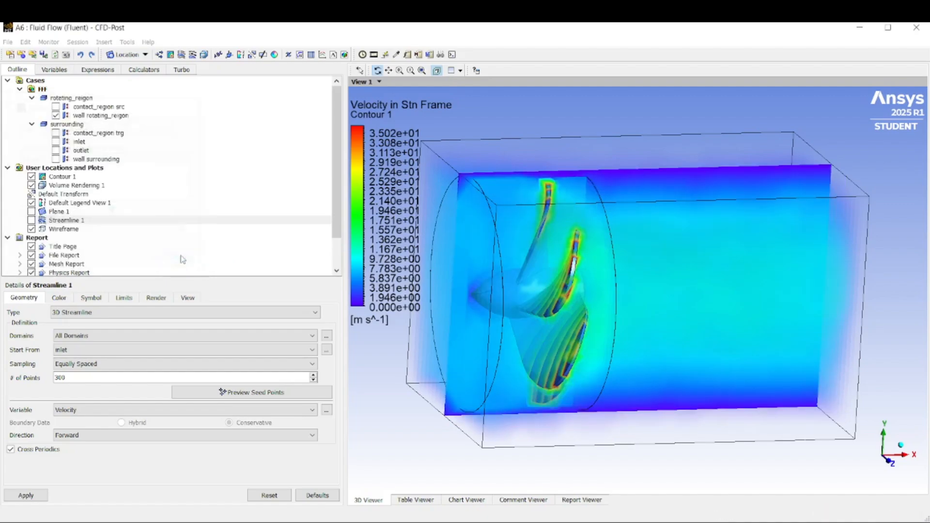
Hide Contour 1, Volume Rendering 1 and Default Legend View 1, and display Streamline 1 with the fan wall.
{"action": "mouse_move", "coordinate": [627, 203]}
{"action": "left_mouse_down"}
{"action": "mouse_move", "coordinate": [602, 191]}
{"action": "mouse_move", "coordinate": [628, 212]}
{"action": "left_mouse_up"}
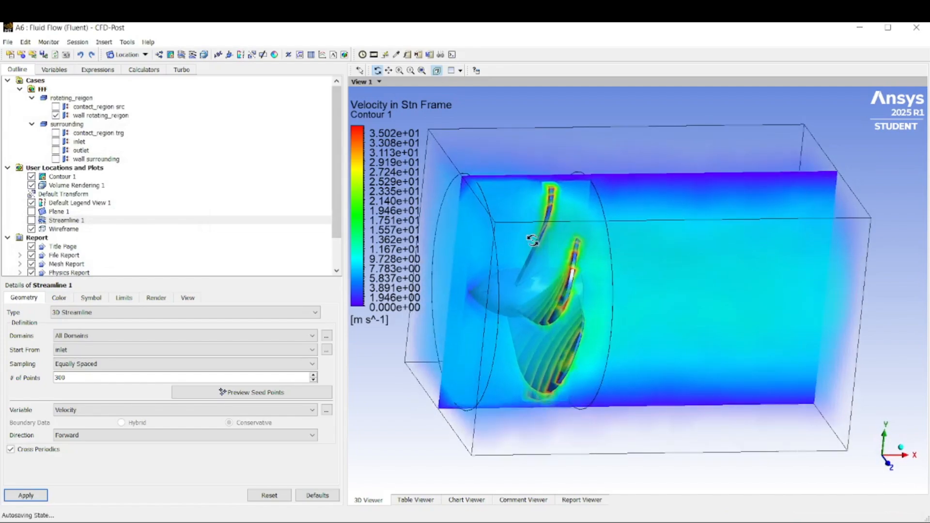
{"action": "left_click_drag", "start_coordinate": [519, 243], "coordinate": [542, 232]}
{"action": "left_click", "coordinate": [31, 203]}
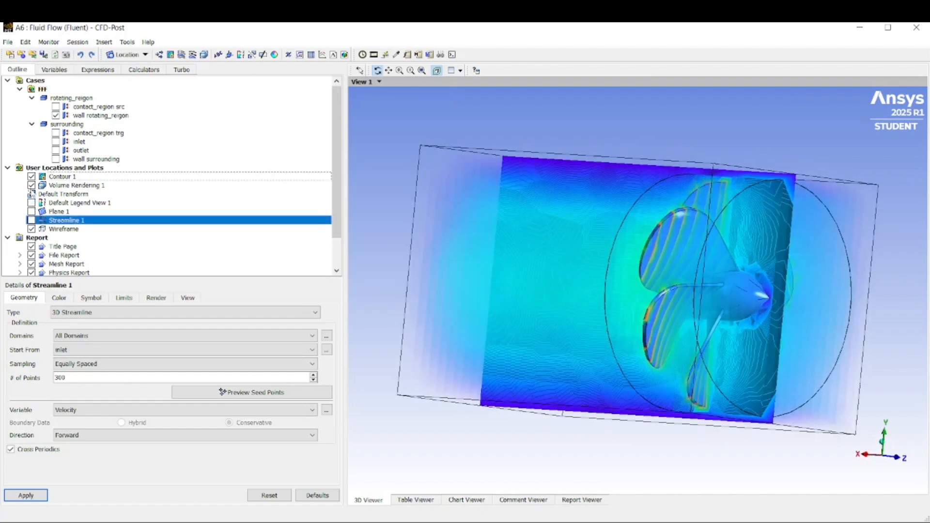
{"action": "left_click", "coordinate": [32, 185]}
{"action": "left_click", "coordinate": [32, 177]}
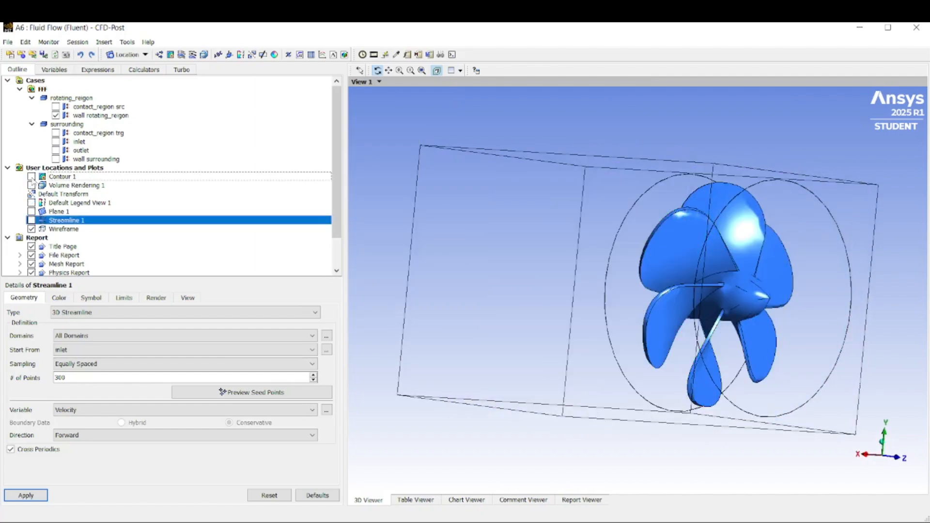
{"action": "left_click_drag", "start_coordinate": [620, 225], "coordinate": [419, 235]}
{"action": "left_click", "coordinate": [32, 221]}
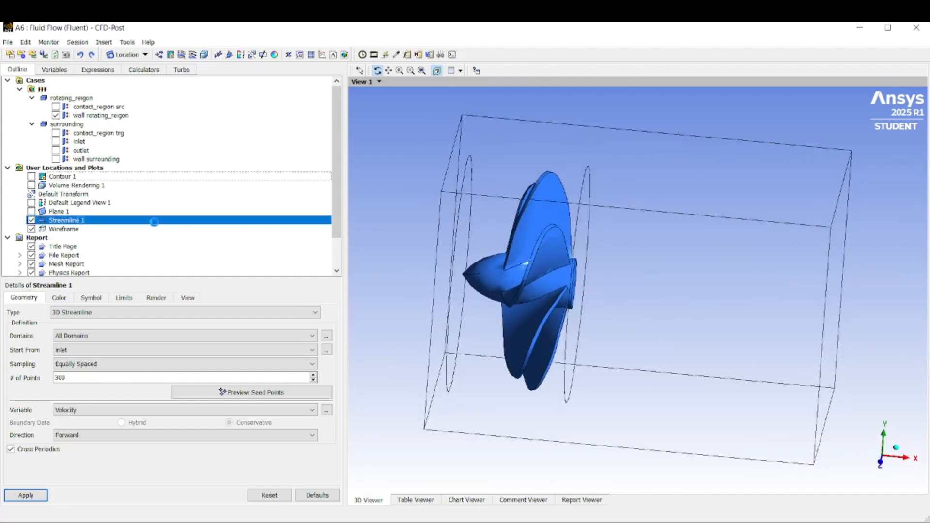
{"action": "left_click_drag", "start_coordinate": [456, 206], "coordinate": [437, 212]}
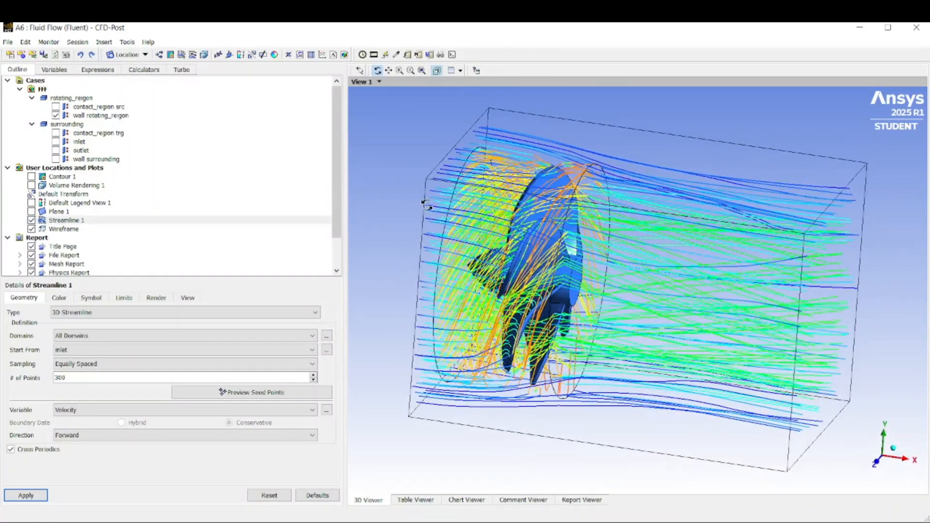
Run a sweep animation of Streamline 1 alone with the animation speed set slightly slower.
{"action": "left_click", "coordinate": [374, 54]}
{"action": "left_click", "coordinate": [40, 169]}
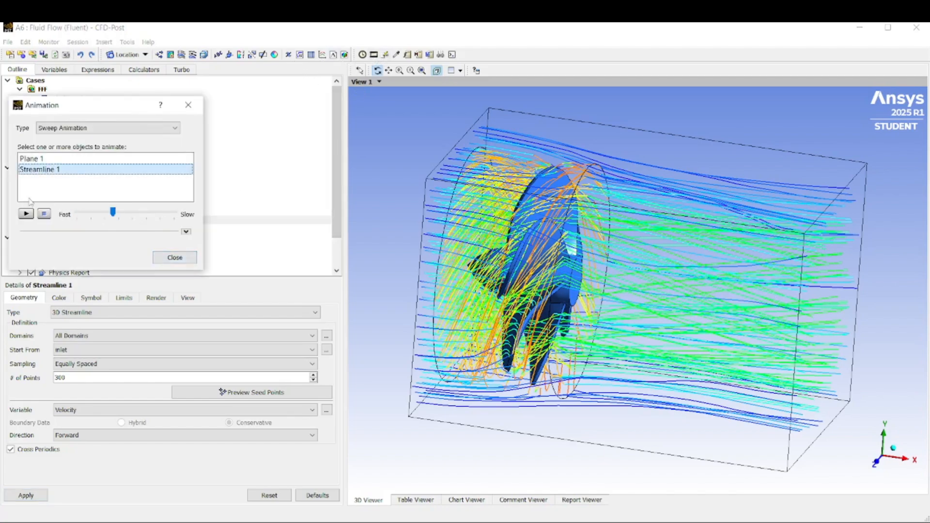
{"action": "left_click", "coordinate": [133, 216]}
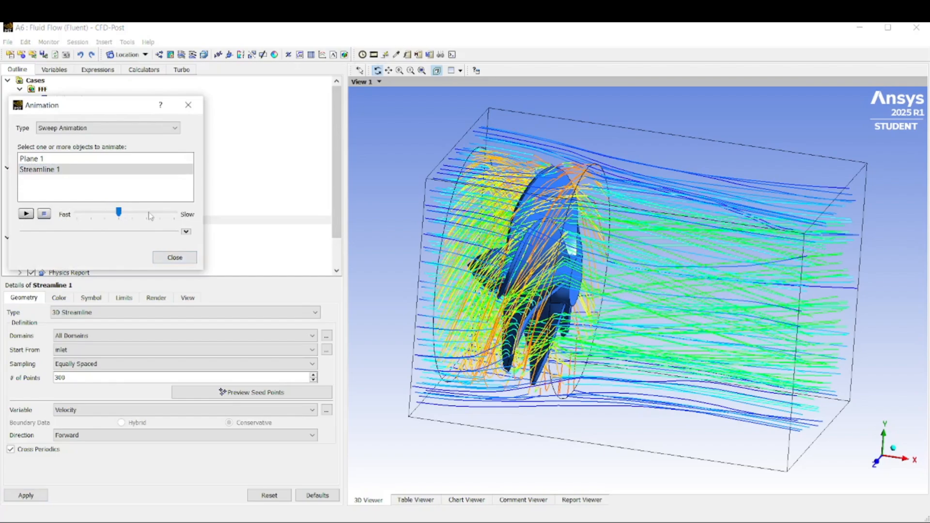
{"action": "left_click", "coordinate": [150, 216]}
{"action": "left_click", "coordinate": [25, 214]}
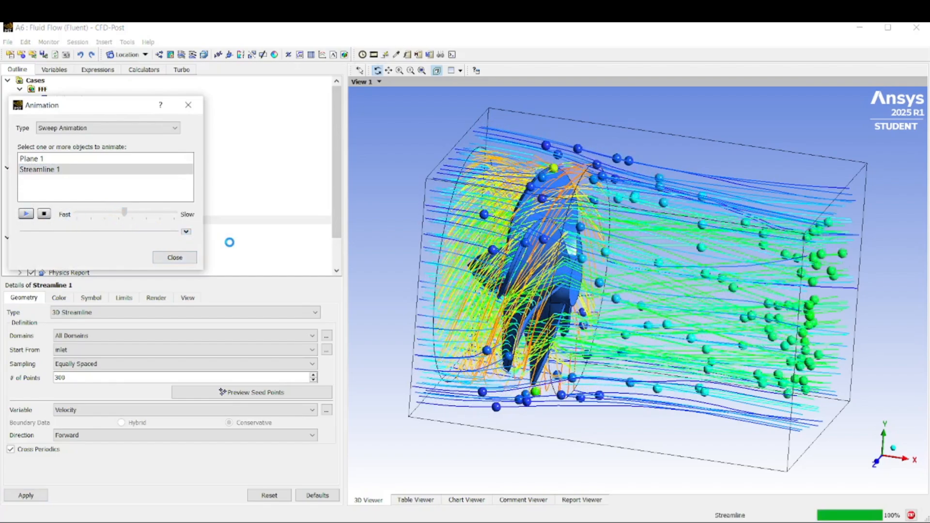